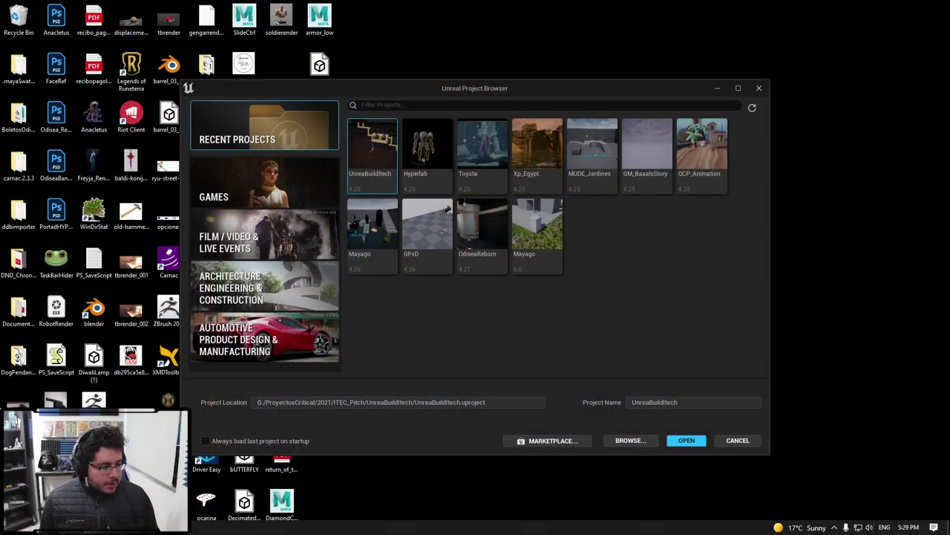
# Step: Open the Epic Games Launcher, maximize it, and show the Unreal Engine library of installed versions
pyautogui.click(835, 527)
pyautogui.click(854, 471)
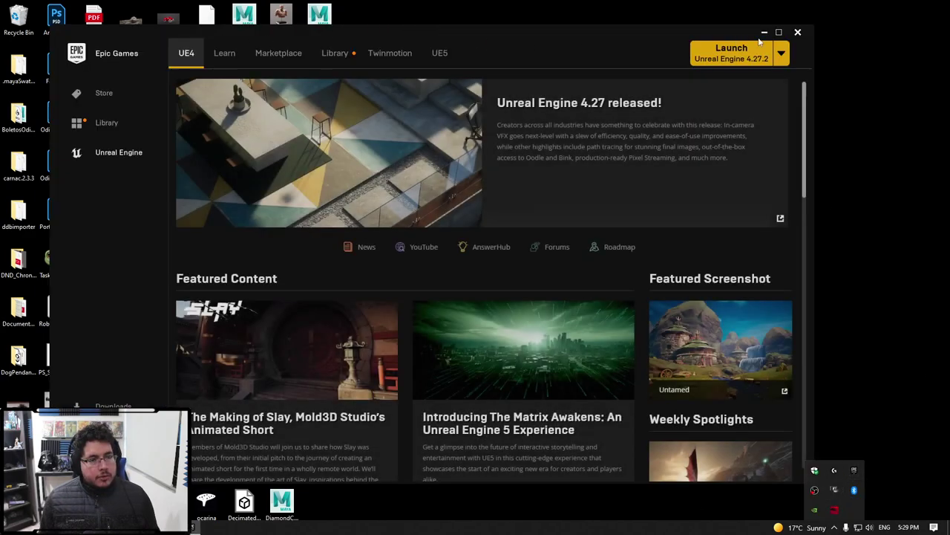
pyautogui.click(779, 32)
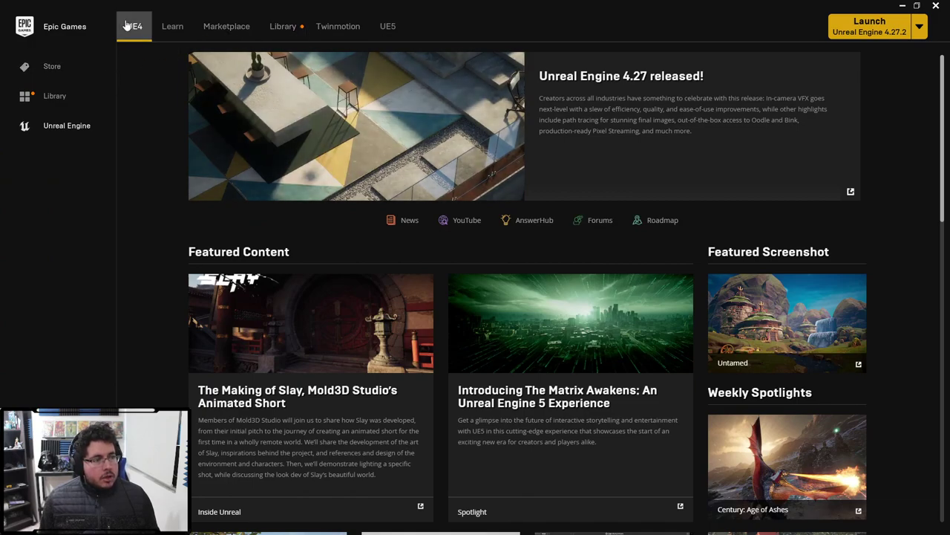
pyautogui.click(276, 28)
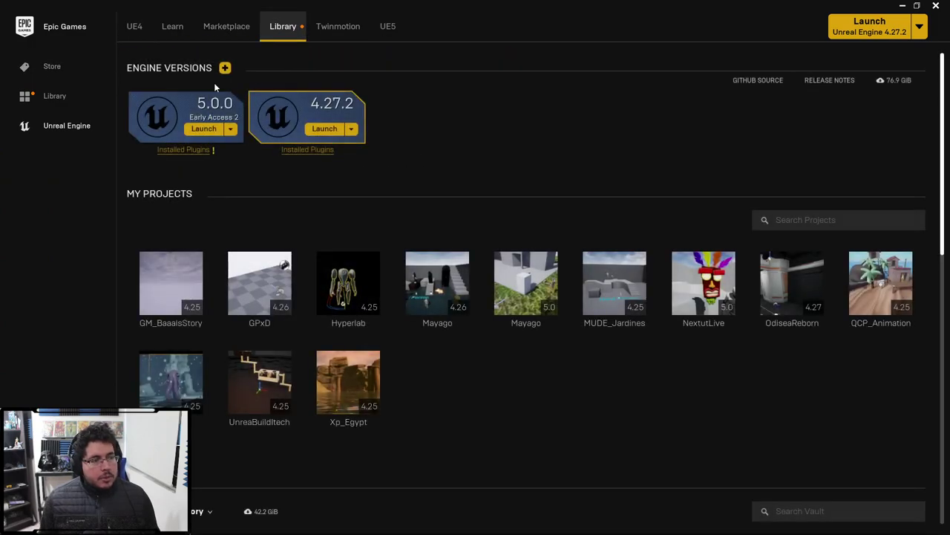
# Step: Look through the engine versions available for a new install slot, discard the slot, and return to the Unreal Project Browser
pyautogui.click(225, 68)
pyautogui.click(479, 104)
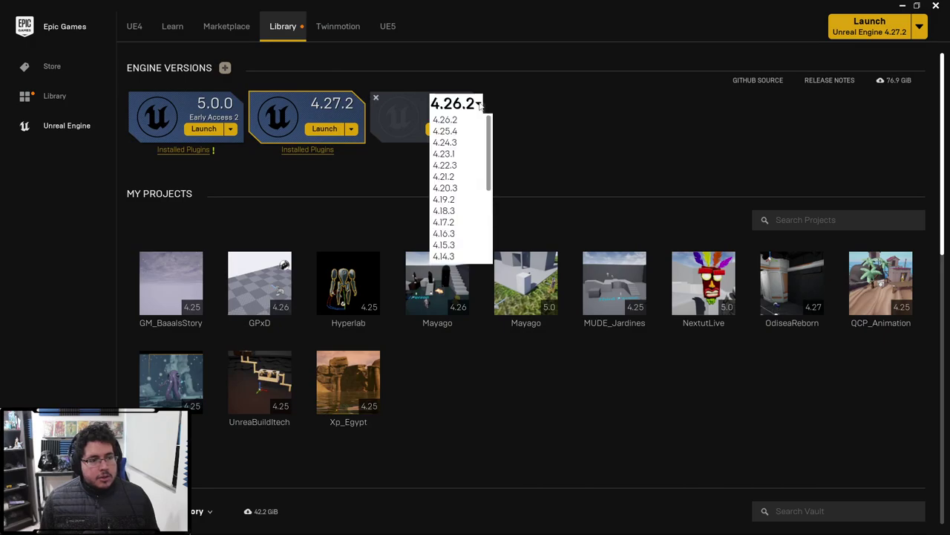
pyautogui.moveTo(490, 143); pyautogui.dragTo(490, 219)
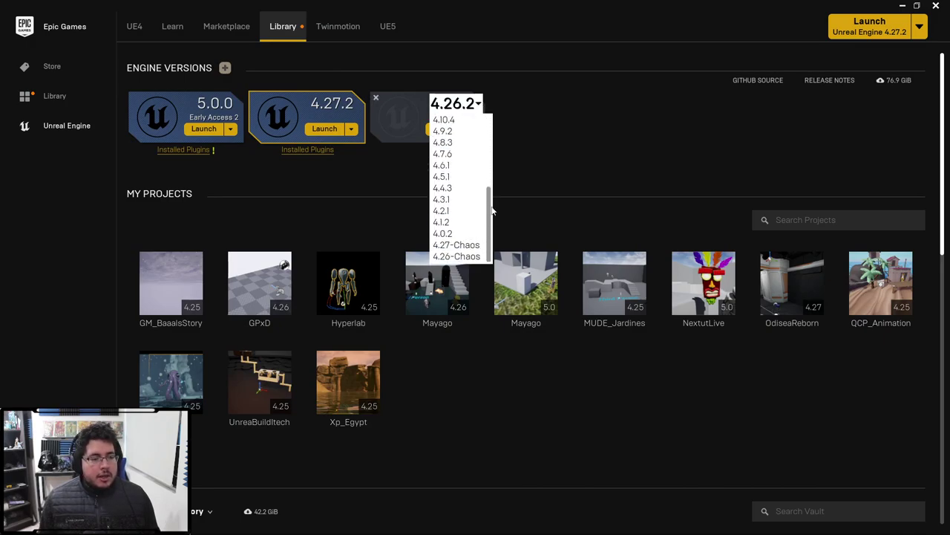
pyautogui.moveTo(488, 235); pyautogui.dragTo(491, 115)
pyautogui.click(471, 105)
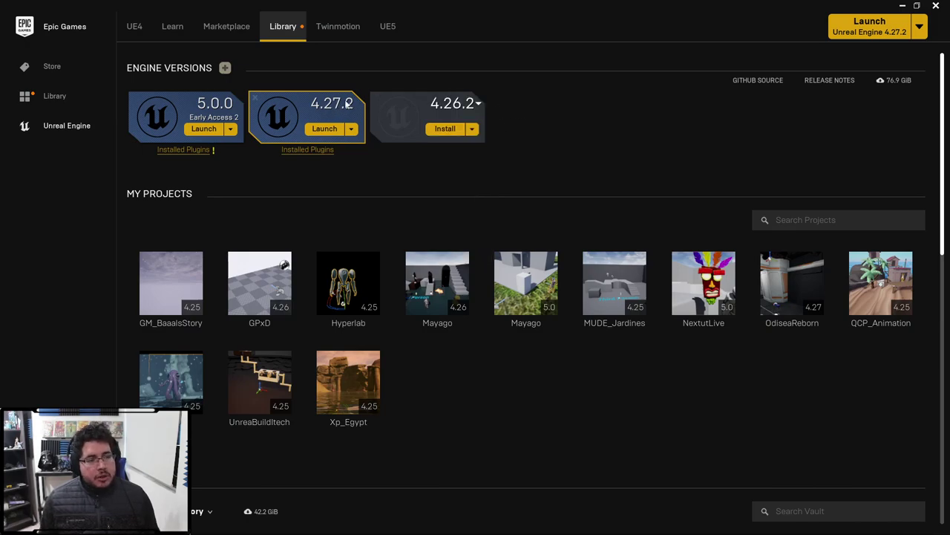
pyautogui.click(374, 98)
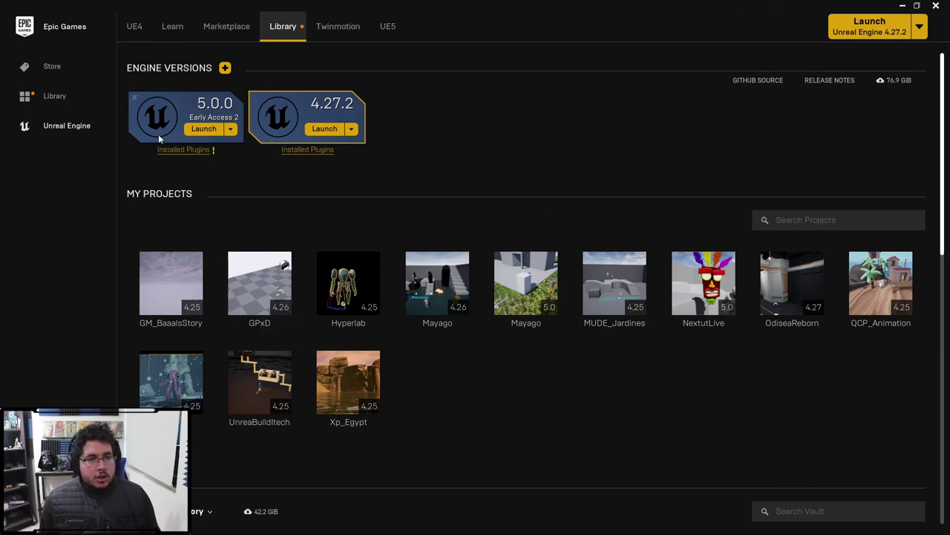
pyautogui.click(903, 6)
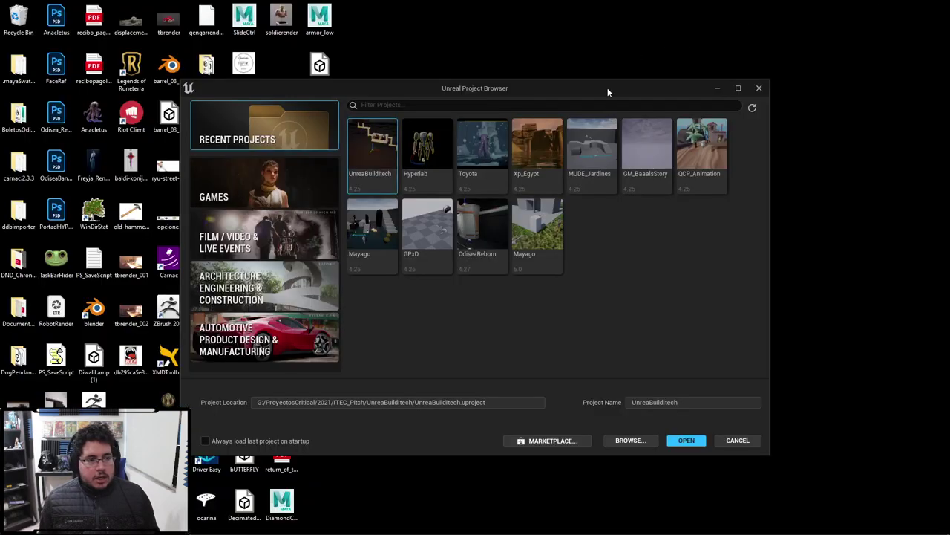
# Step: Choose the Third Person game template for a new project and keep the quality preset at Maximum
pyautogui.moveTo(555, 86); pyautogui.dragTo(548, 50)
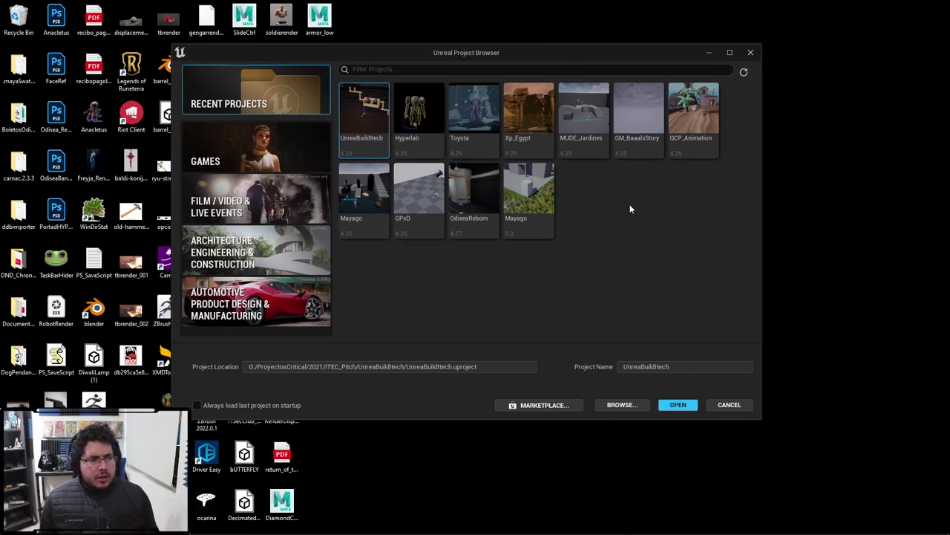
pyautogui.click(289, 158)
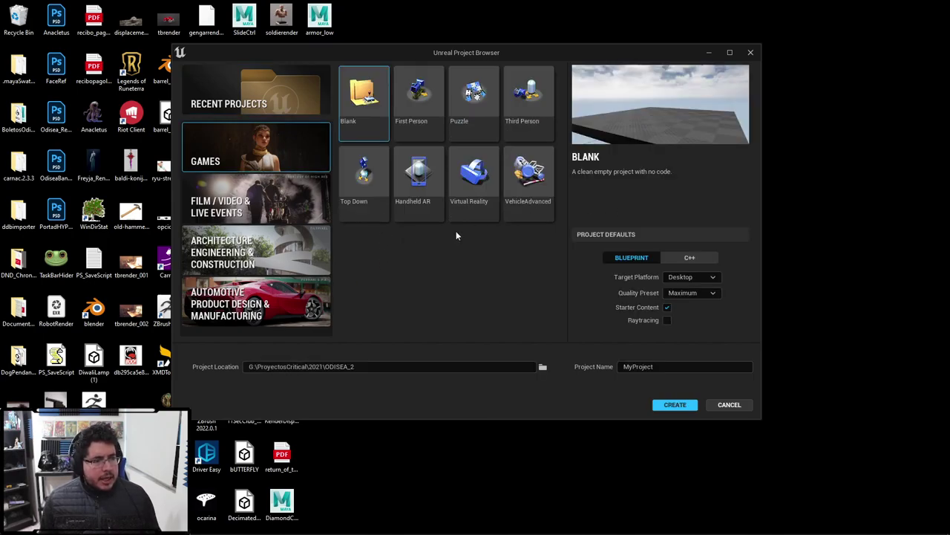
pyautogui.click(537, 110)
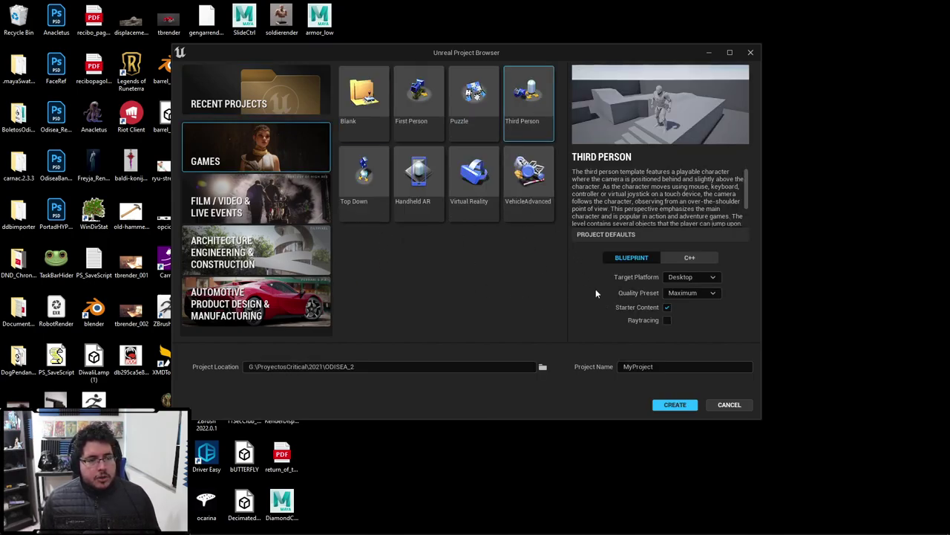
pyautogui.click(702, 293)
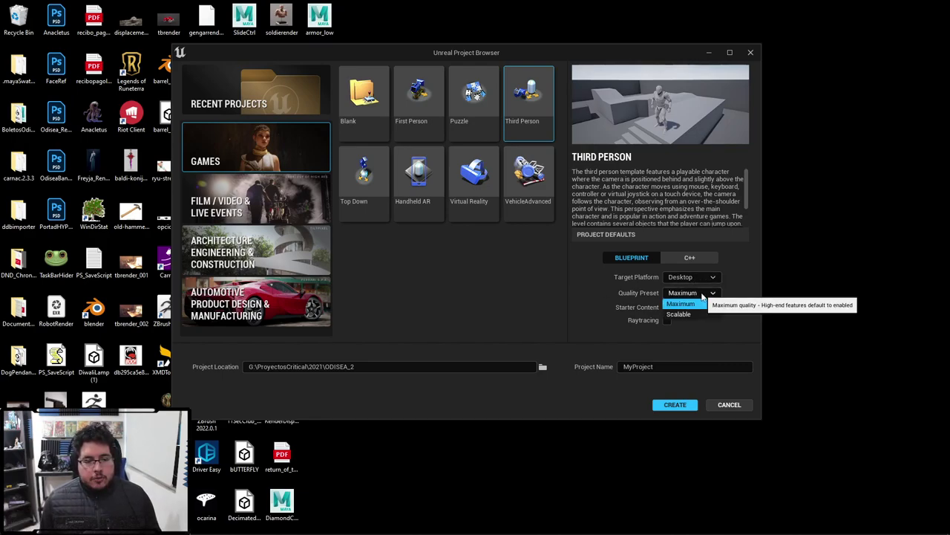
pyautogui.click(692, 303)
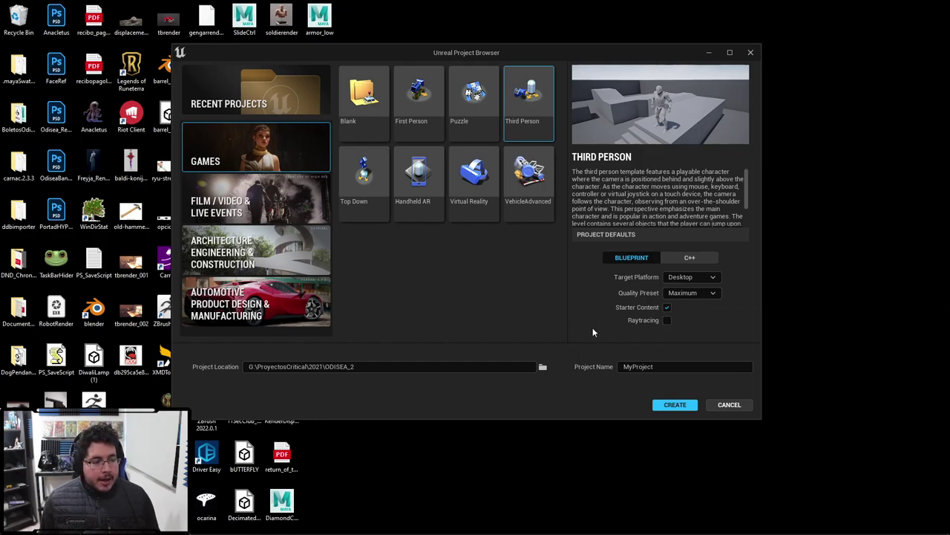
# Step: Set the project location to G:\ProyectosCritical\2021\Nextut_Live\UnrealProject
pyautogui.click(541, 367)
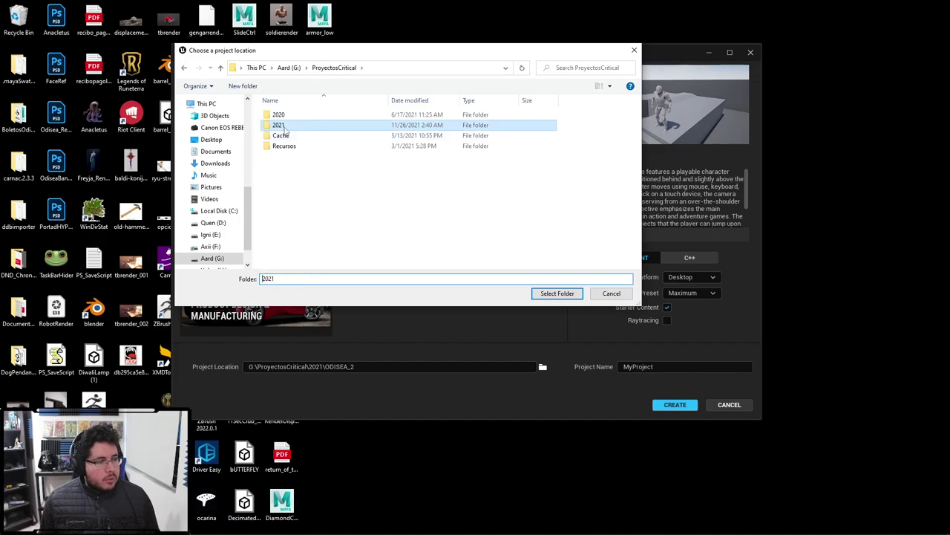
pyautogui.doubleClick(279, 125)
pyautogui.scroll(-2, 300, 240)
pyautogui.scroll(-3, 302, 242)
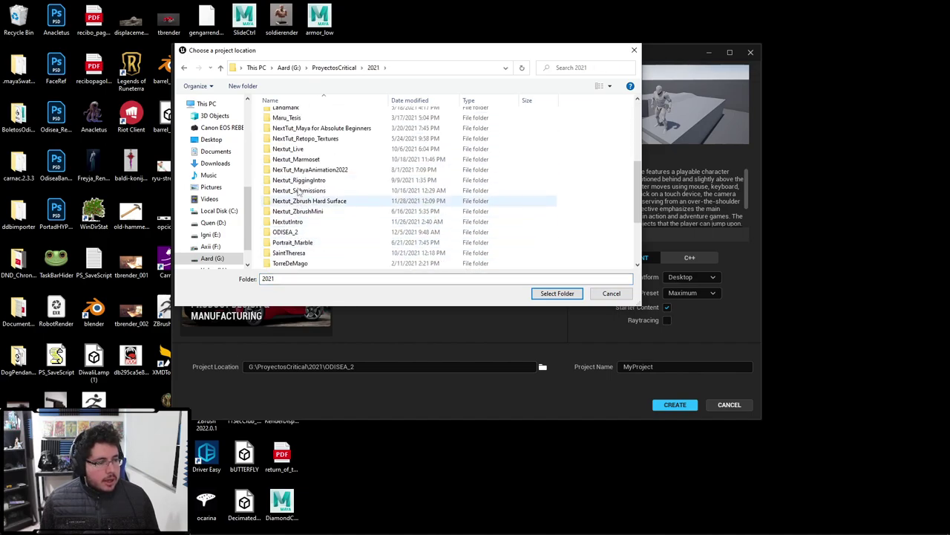
pyautogui.doubleClick(293, 148)
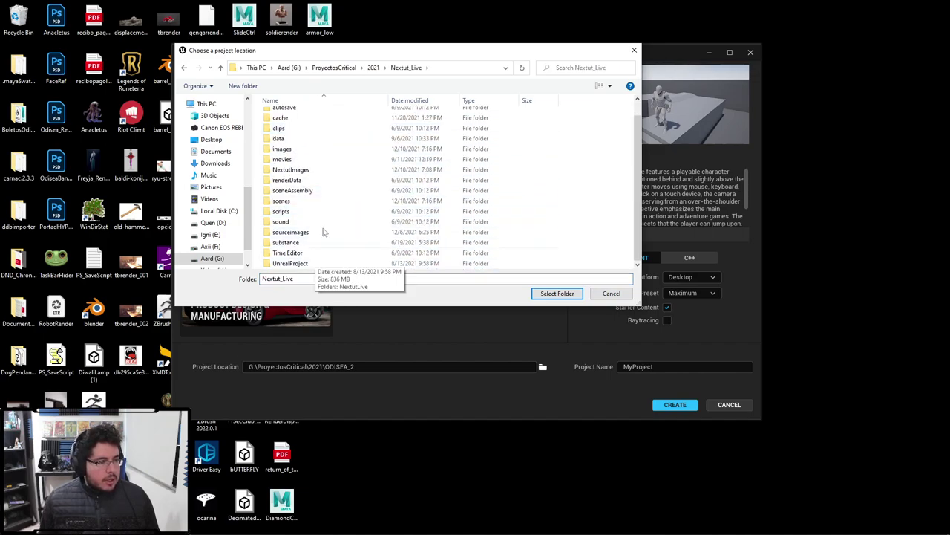
pyautogui.doubleClick(297, 263)
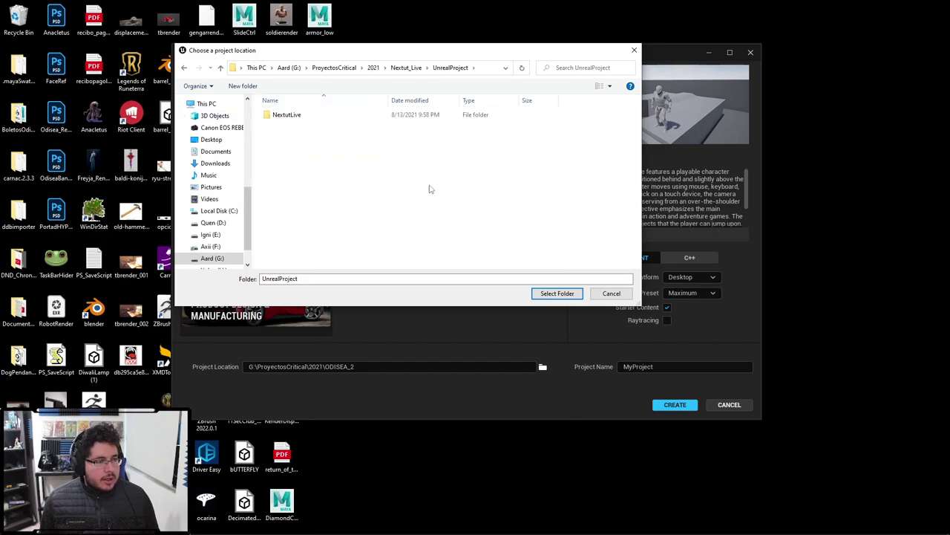
pyautogui.click(557, 293)
# Step: Name the project LighthouseStory and create it
pyautogui.hotkey('ctrl', 'a')
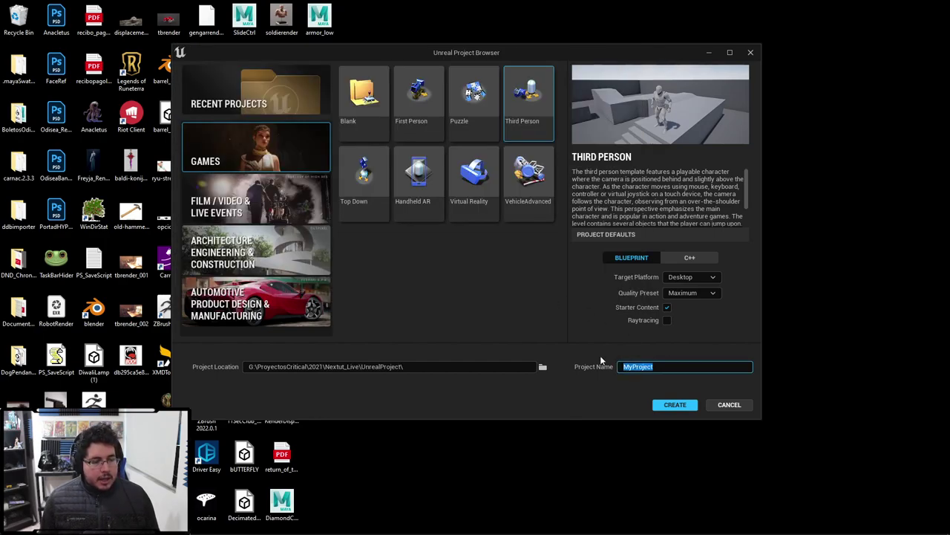
pyautogui.press('BackSpace')
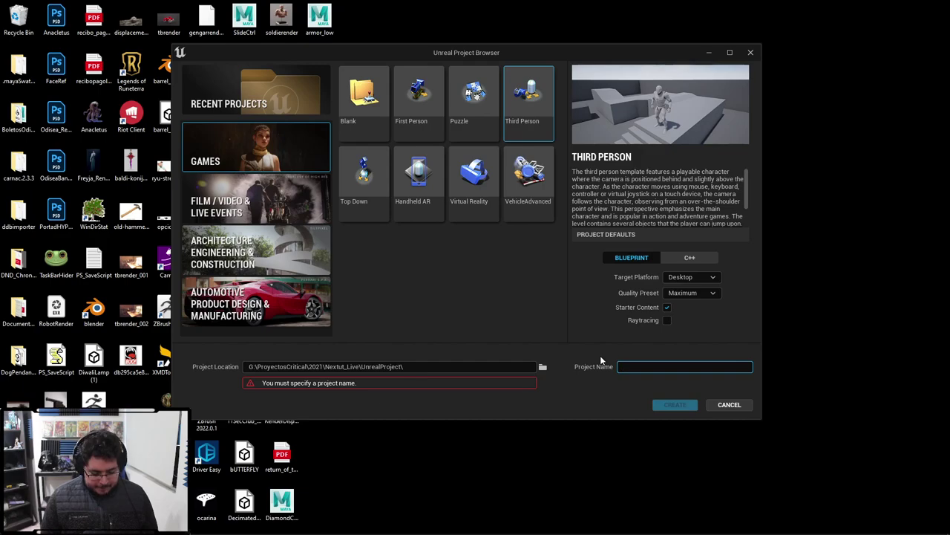
pyautogui.write('Lighthouse')
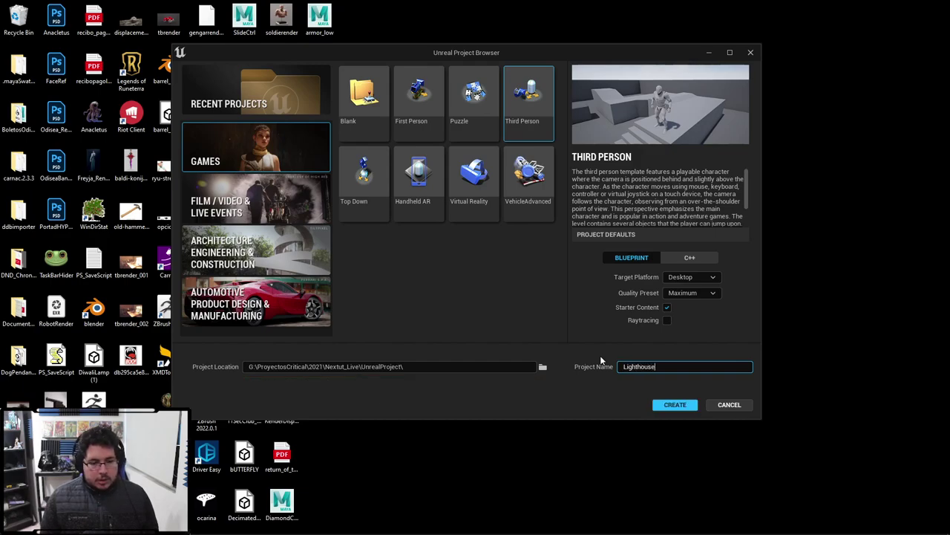
pyautogui.write('Story')
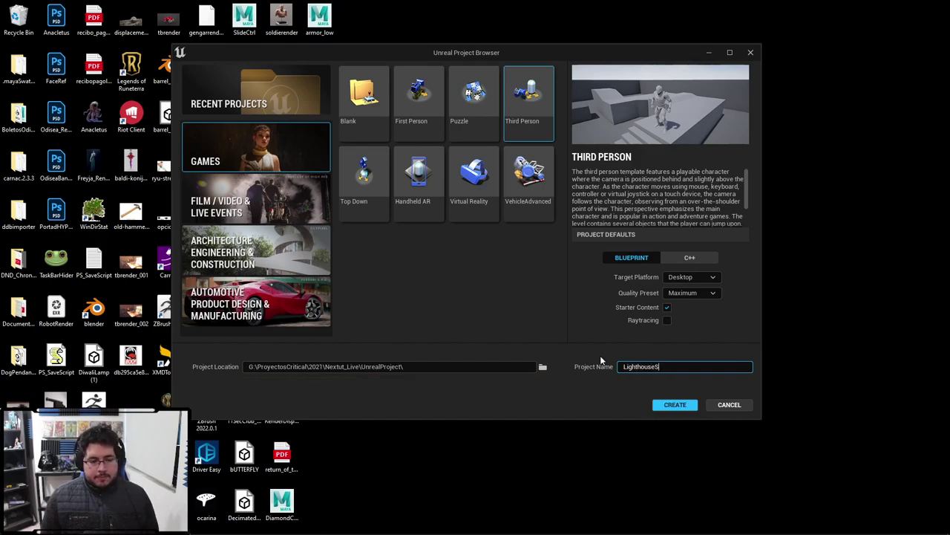
pyautogui.click(684, 409)
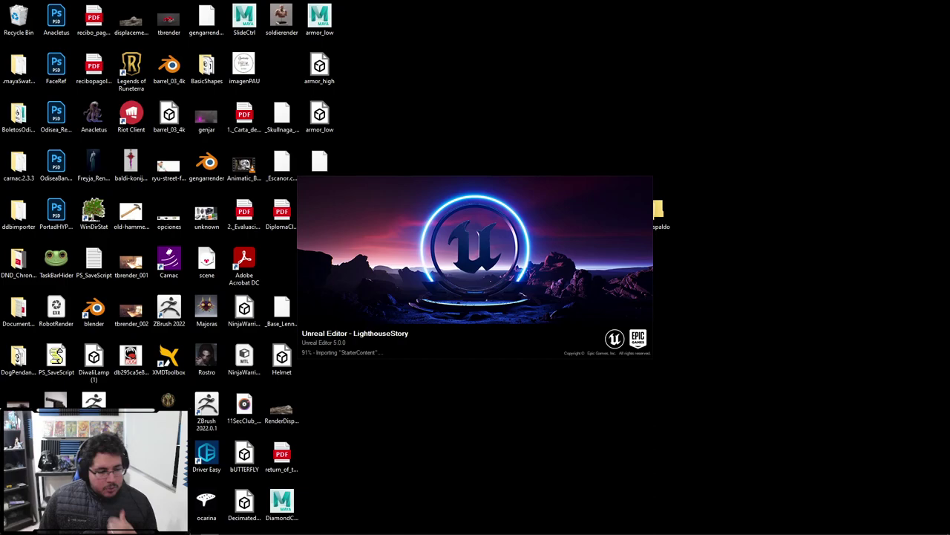
# Step: Launch Maya 2022
pyautogui.press('super')
pyautogui.write('maya')
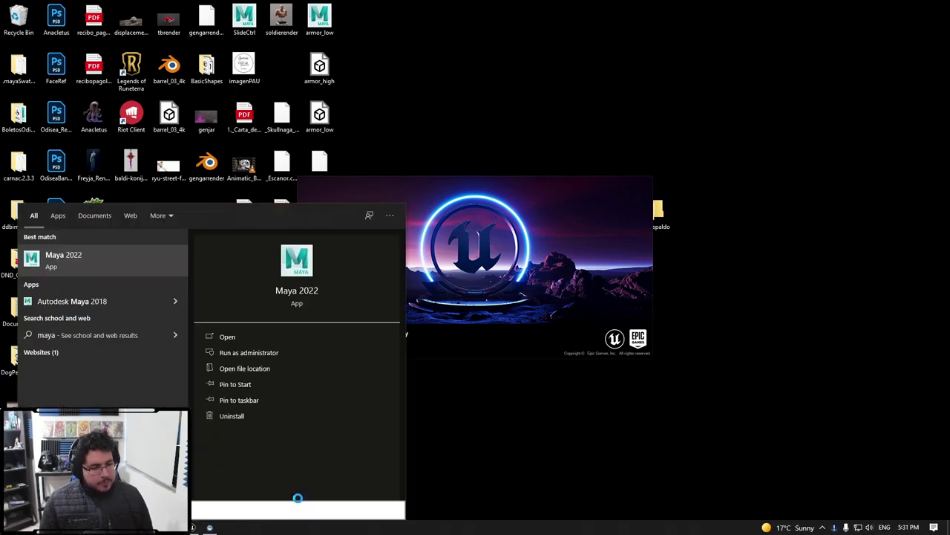
pyautogui.press('Return')
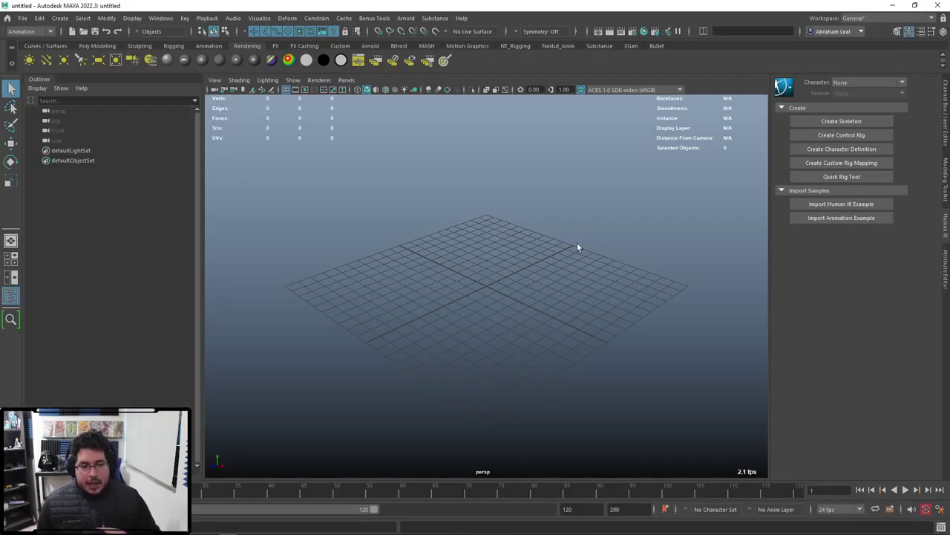
pyautogui.keyDown('alt'); pyautogui.moveTo(548, 247); pyautogui.dragTo(521, 262, button='middle'); pyautogui.keyUp('alt')
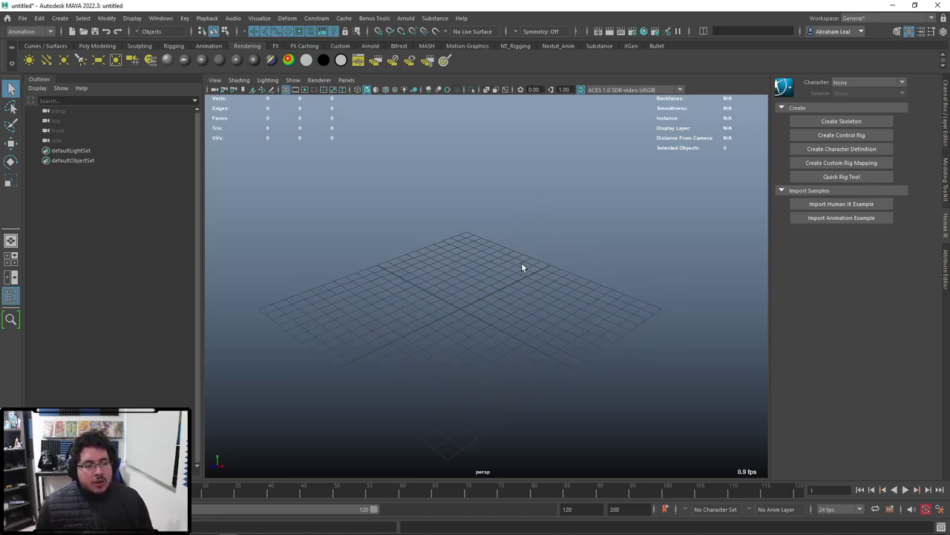
pyautogui.scroll(-5, 520, 254)
pyautogui.scroll(4, 520, 253)
pyautogui.scroll(-4, 520, 253)
pyautogui.scroll(4, 519, 253)
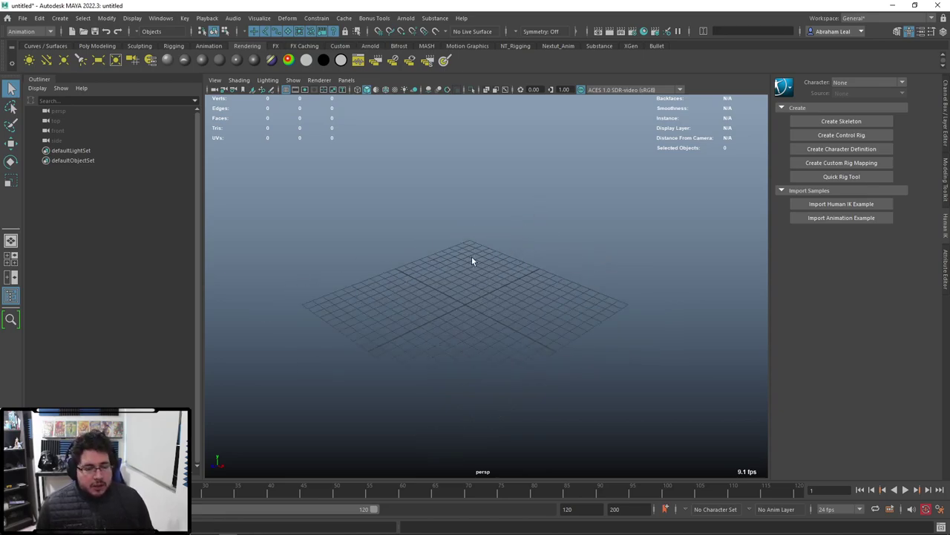
pyautogui.keyDown('alt'); pyautogui.moveTo(472, 258); pyautogui.dragTo(465, 263); pyautogui.keyUp('alt')
pyautogui.keyDown('alt'); pyautogui.moveTo(464, 263); pyautogui.dragTo(458, 293, button='middle'); pyautogui.keyUp('alt')
pyautogui.keyDown('alt'); pyautogui.moveTo(458, 293); pyautogui.dragTo(596, 311); pyautogui.keyUp('alt')
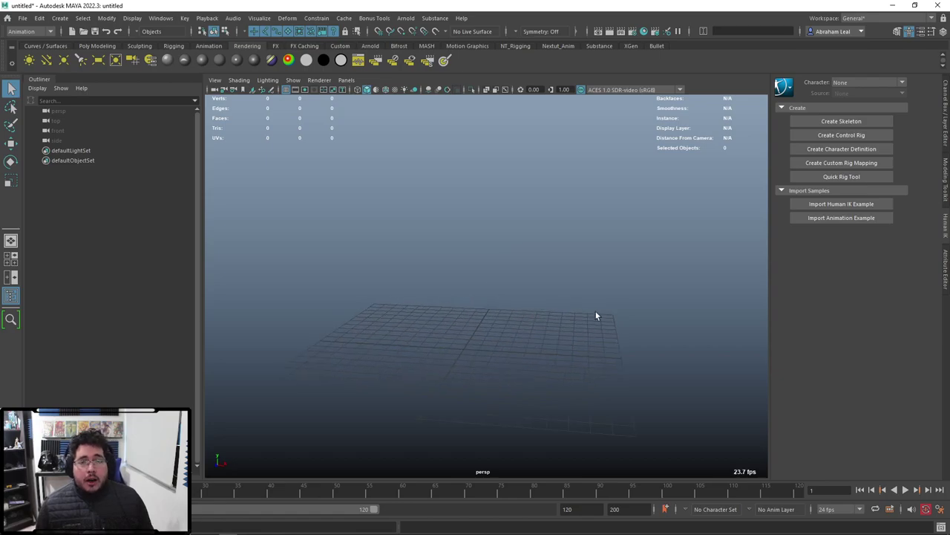
pyautogui.keyDown('alt'); pyautogui.moveTo(594, 263); pyautogui.dragTo(462, 257); pyautogui.keyUp('alt')
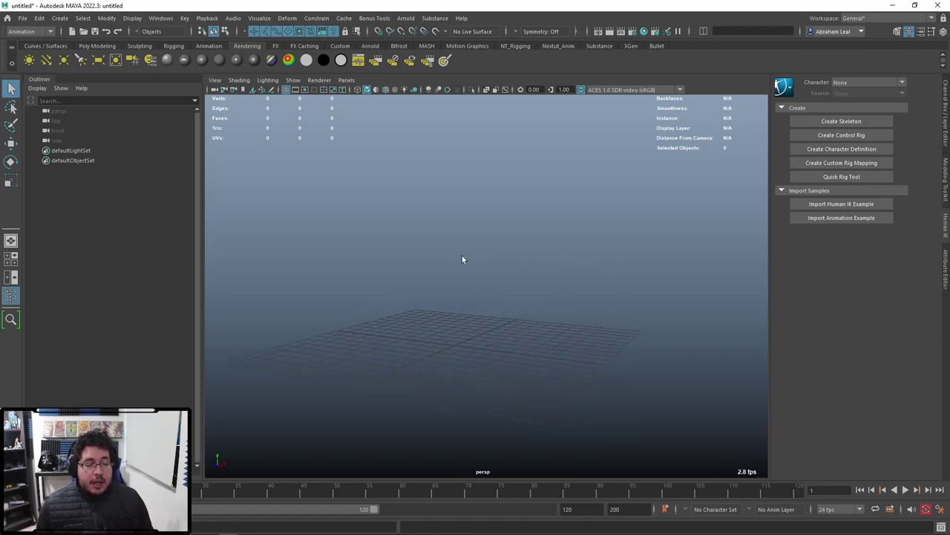
pyautogui.keyDown('alt'); pyautogui.moveTo(484, 266); pyautogui.dragTo(544, 234, button='middle'); pyautogui.keyUp('alt')
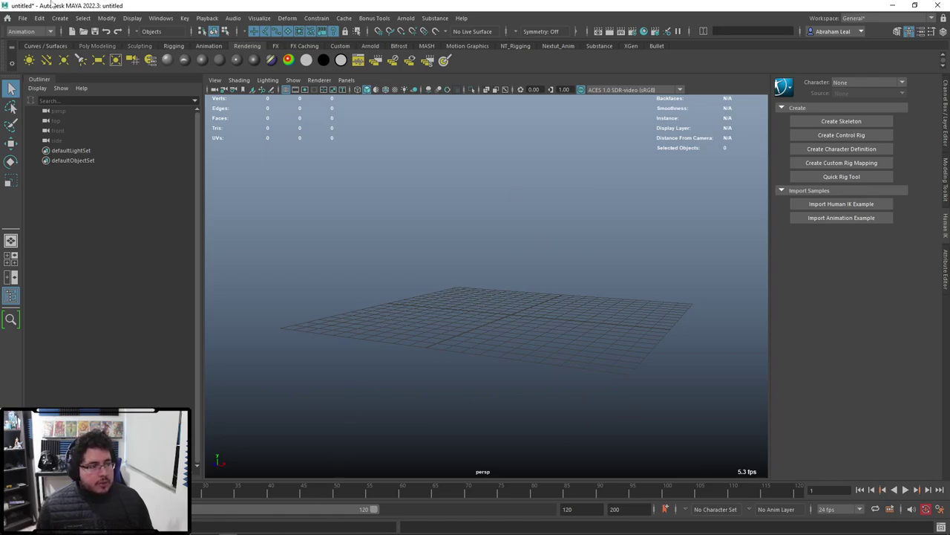
# Step: Set the Maya project to the Nextut_Live folder in G:\ProyectosCritical\2021
pyautogui.click(22, 17)
pyautogui.click(46, 313)
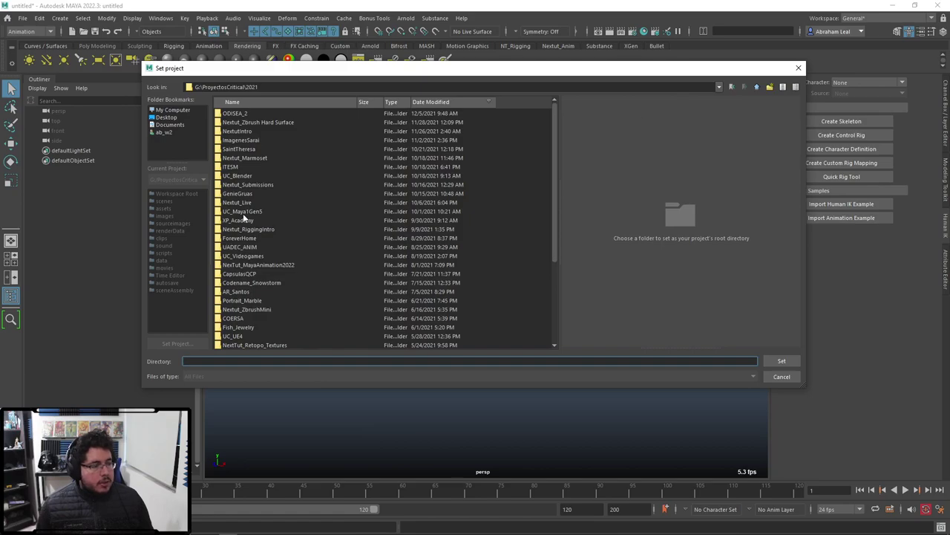
pyautogui.click(245, 203)
pyautogui.click(782, 361)
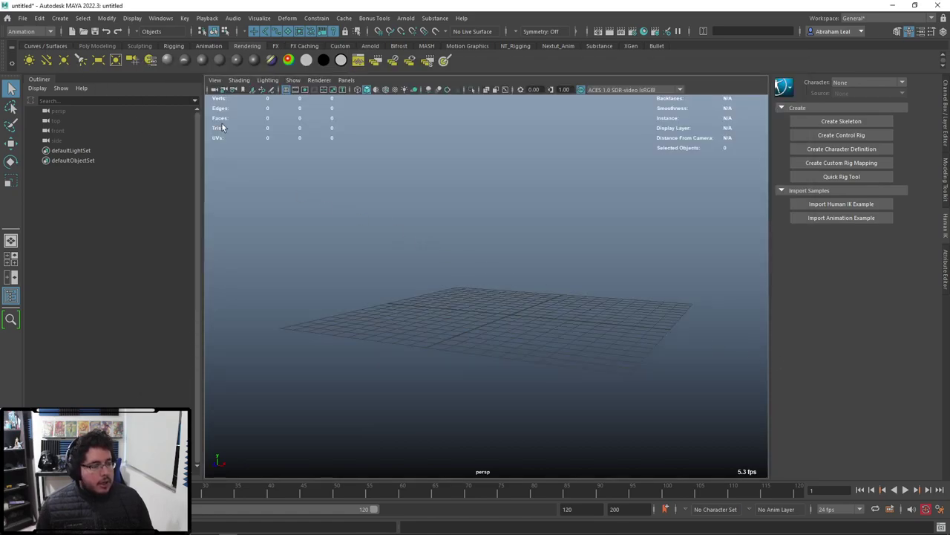
# Step: Open the scene LightHouse.0001.ma, discarding the changes to the untitled scene
pyautogui.hotkey('ctrl', 'o')
pyautogui.press('Escape')
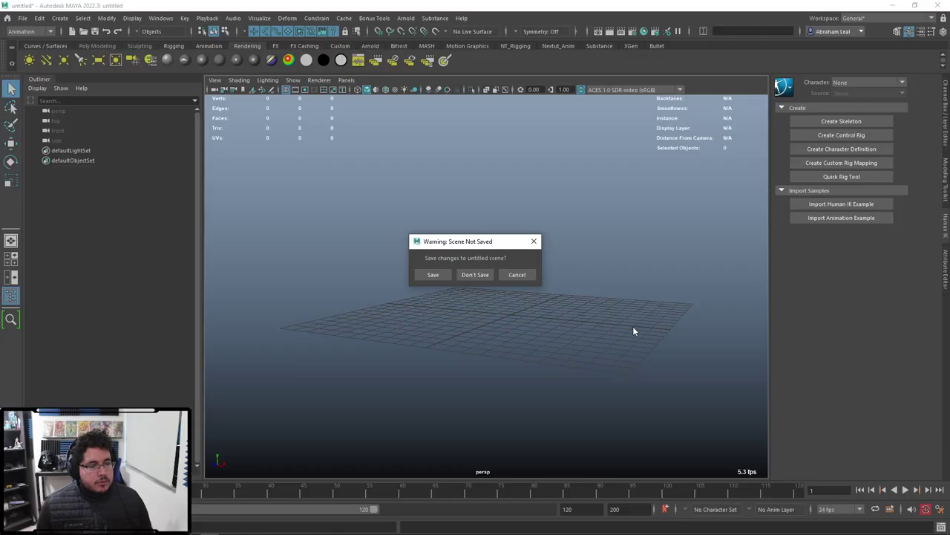
pyautogui.click(476, 274)
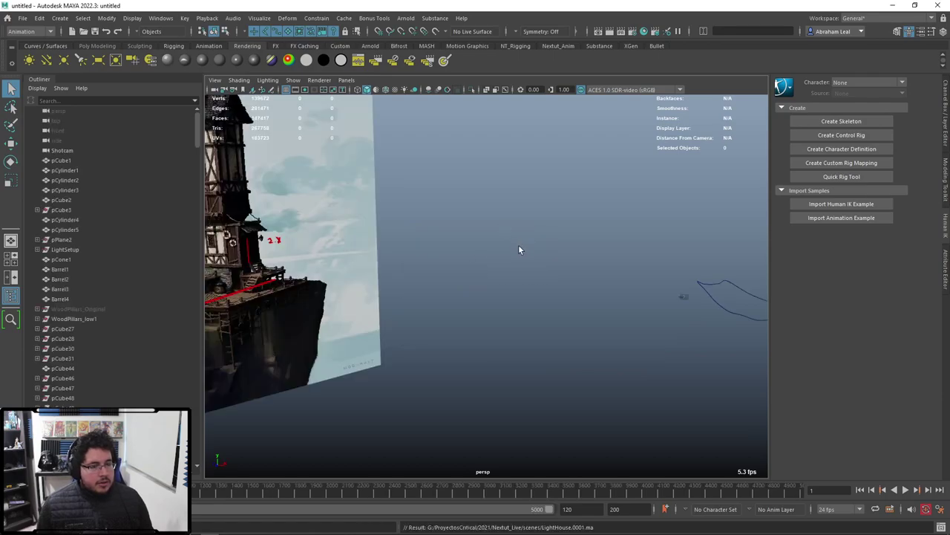
# Step: Select all the lighthouse, house, scaffolding and rock base geometry, leaving out the small floating objects beside the tower
pyautogui.scroll(-5, 520, 250)
pyautogui.keyDown('alt'); pyautogui.moveTo(520, 249); pyautogui.dragTo(589, 303, button='middle'); pyautogui.keyUp('alt')
pyautogui.scroll(4, 590, 303)
pyautogui.keyDown('alt'); pyautogui.moveTo(531, 303); pyautogui.dragTo(605, 208); pyautogui.keyUp('alt')
pyautogui.scroll(5, 496, 297)
pyautogui.scroll(-5, 467, 274)
pyautogui.scroll(3, 463, 302)
pyautogui.scroll(-5, 499, 292)
pyautogui.moveTo(603, 132); pyautogui.dragTo(396, 348)
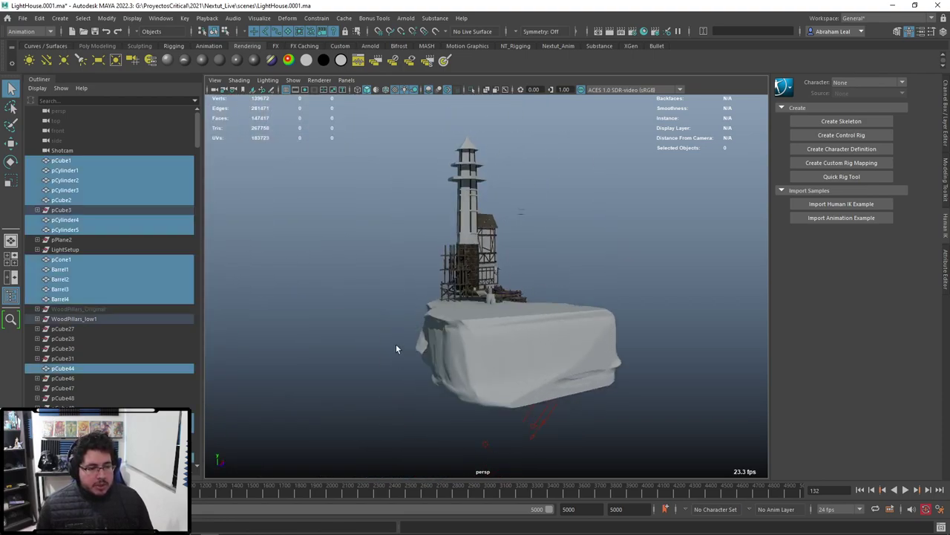
pyautogui.keyDown('alt'); pyautogui.moveTo(512, 297); pyautogui.dragTo(588, 256); pyautogui.keyUp('alt')
pyautogui.scroll(4, 578, 260)
pyautogui.keyDown('ctrl'); pyautogui.moveTo(585, 152); pyautogui.dragTo(518, 211); pyautogui.keyUp('ctrl')
pyautogui.keyDown('alt'); pyautogui.moveTo(594, 215); pyautogui.dragTo(534, 215); pyautogui.keyUp('alt')
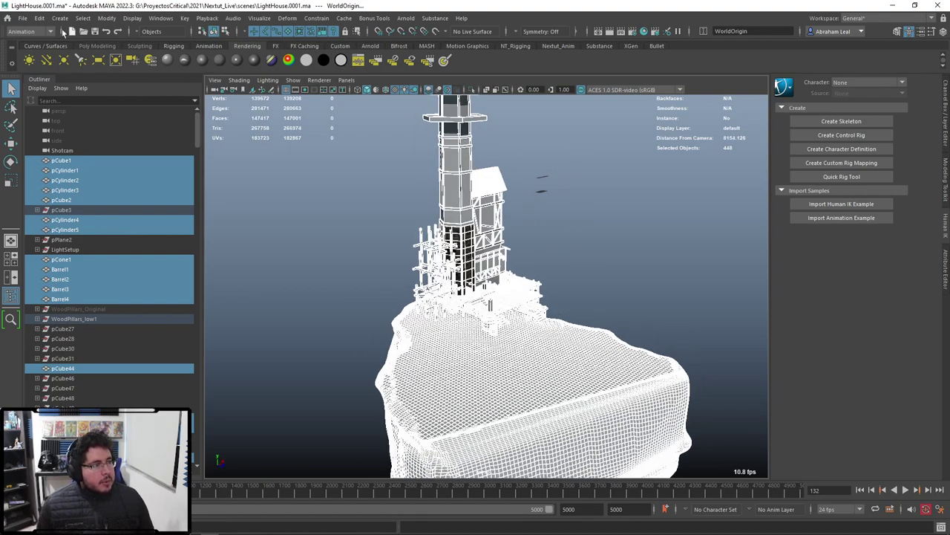
# Step: Export the selected geometry in OBJ format as Lighthouse_FullScene into the project's assets/Lighthouse folder
pyautogui.click(22, 18)
pyautogui.click(71, 149)
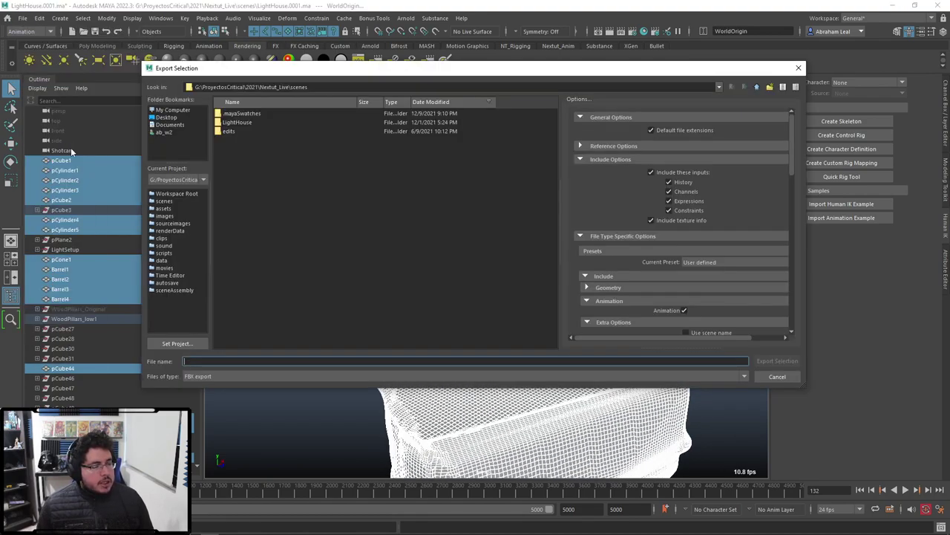
pyautogui.click(199, 377)
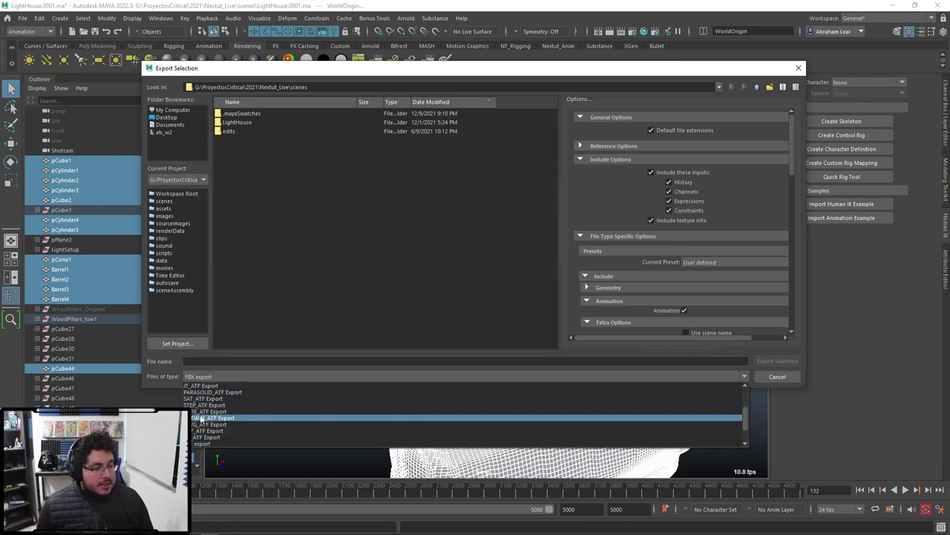
pyautogui.click(198, 444)
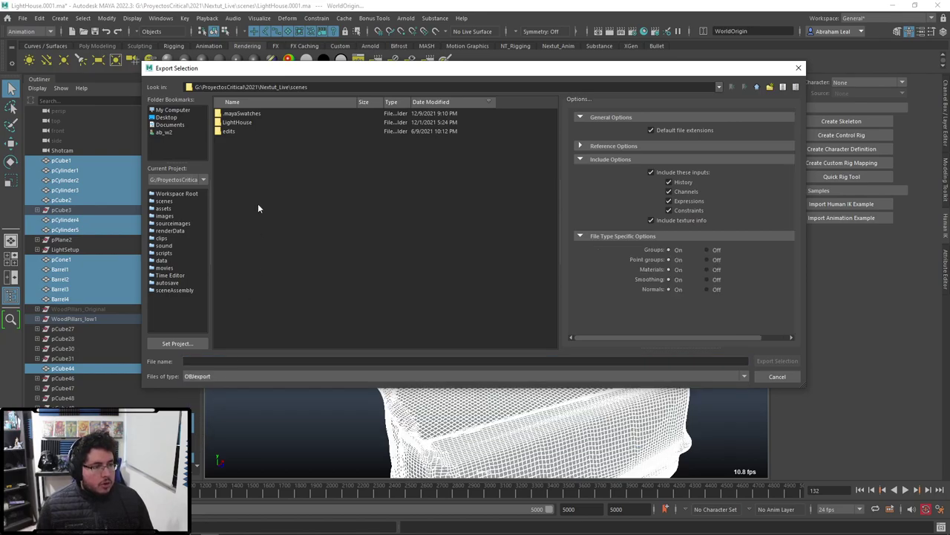
pyautogui.click(756, 89)
pyautogui.doubleClick(237, 146)
pyautogui.click(245, 148)
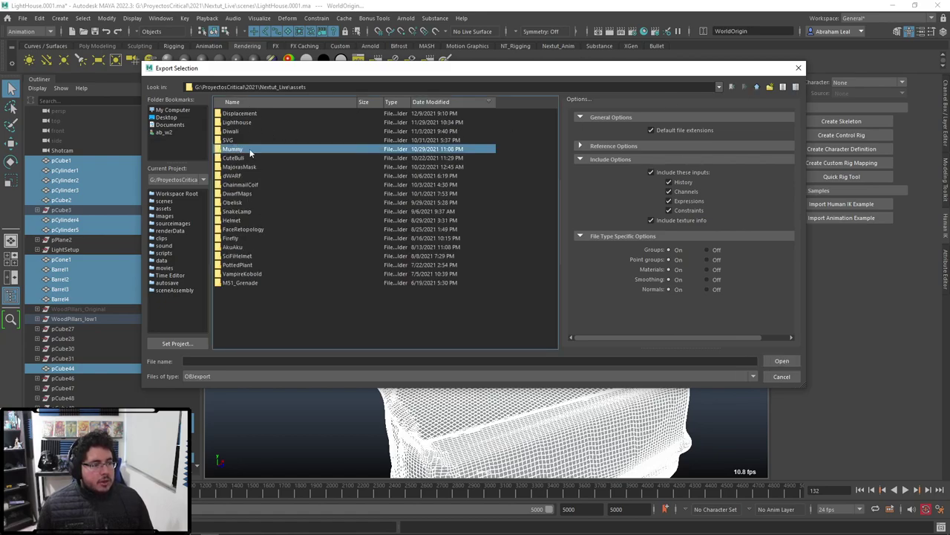
pyautogui.doubleClick(252, 123)
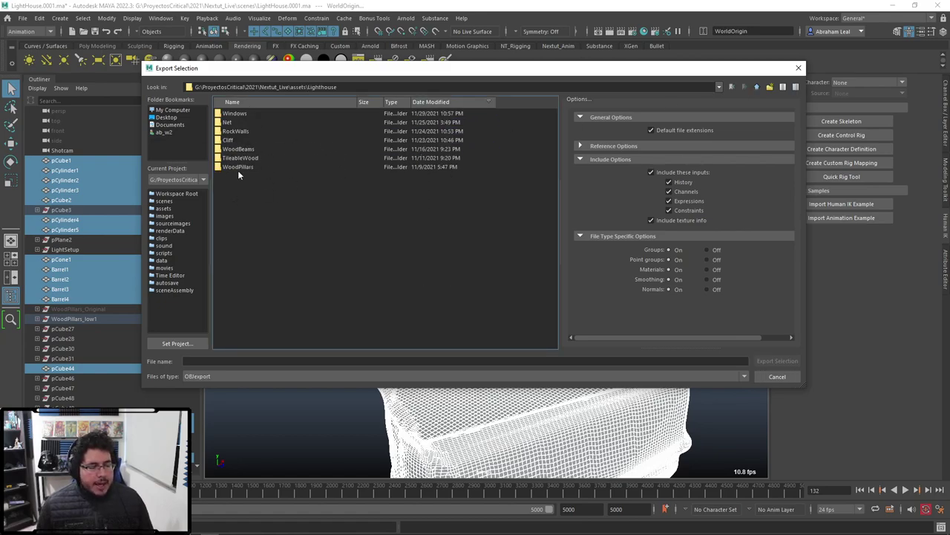
pyautogui.click(371, 361)
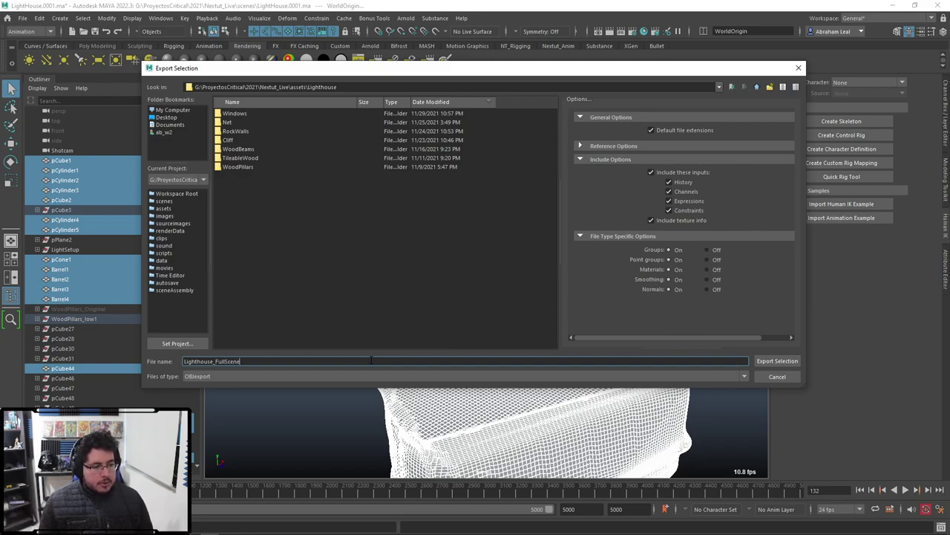
pyautogui.click(778, 361)
pyautogui.click(689, 296)
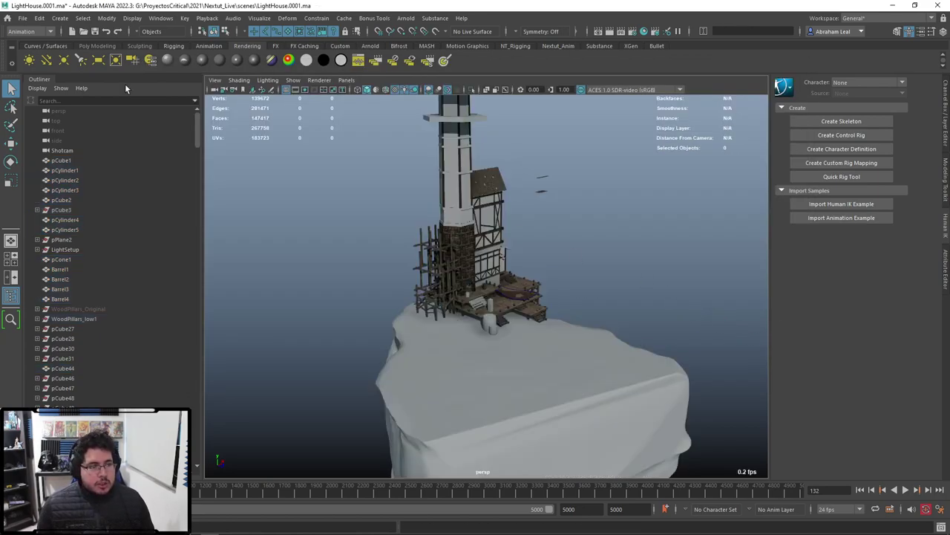
# Step: Start a new empty scene without saving the changes to LightHouse.0001.ma
pyautogui.click(73, 32)
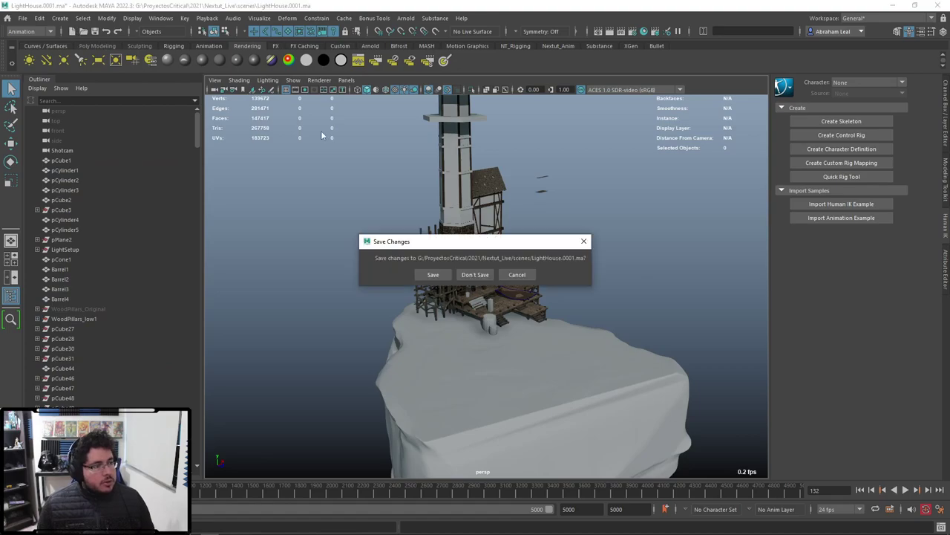
pyautogui.click(483, 274)
pyautogui.click(84, 31)
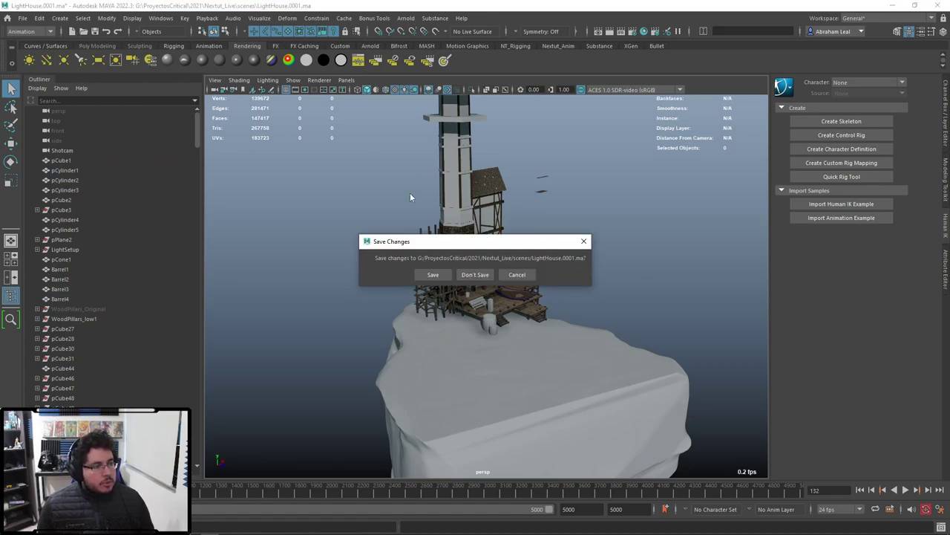
pyautogui.click(473, 274)
# Step: Import Lighthouse_FullScene.obj from the project's assets/Lighthouse folder into the empty scene
pyautogui.click(22, 18)
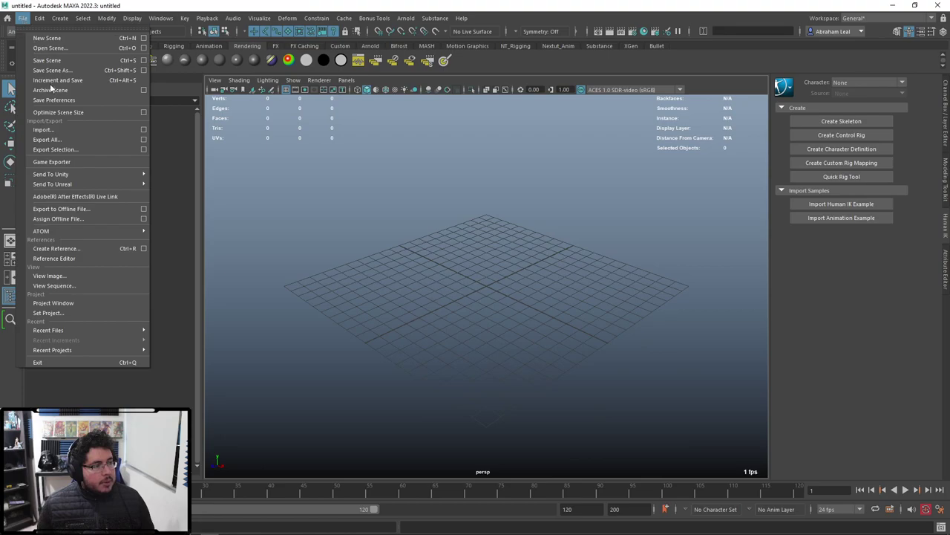
pyautogui.click(59, 127)
pyautogui.click(163, 208)
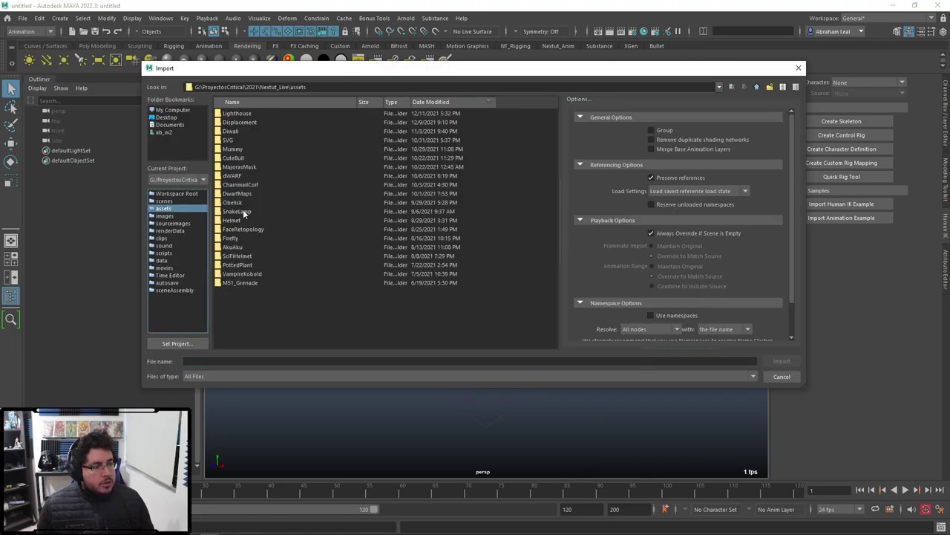
pyautogui.doubleClick(238, 113)
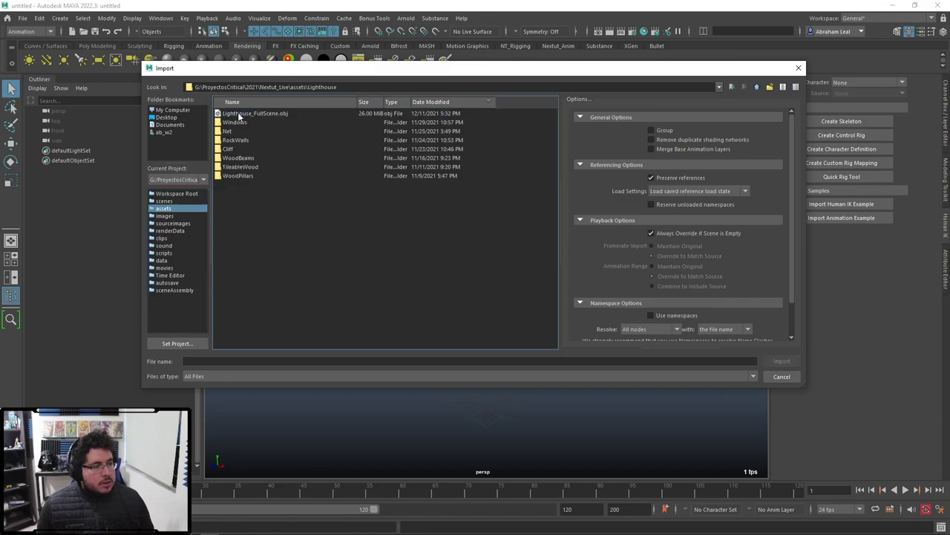
pyautogui.doubleClick(245, 114)
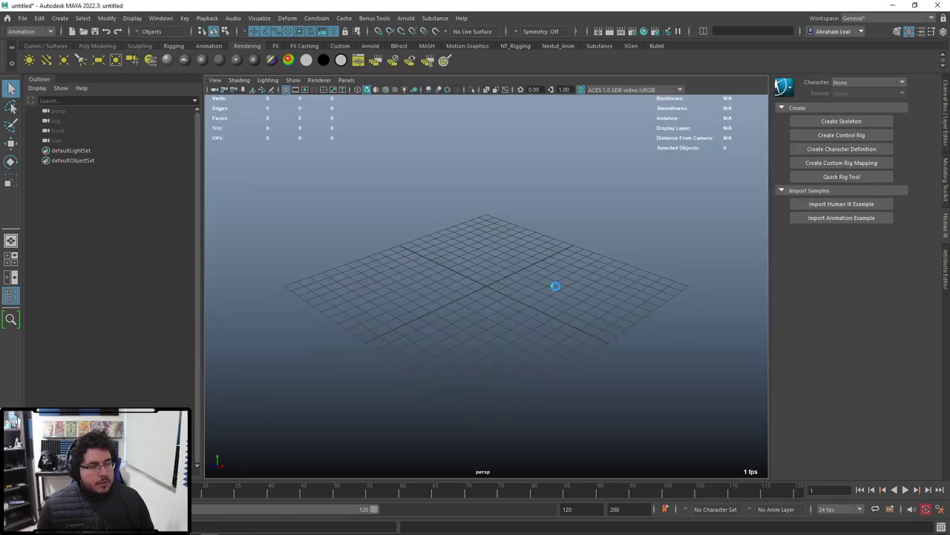
pyautogui.scroll(-12, 545, 252)
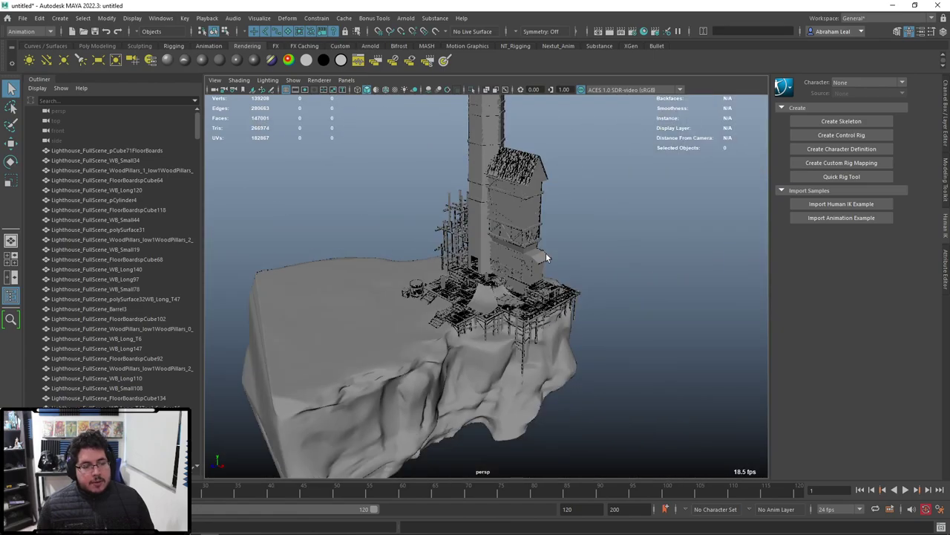
pyautogui.scroll(4, 558, 252)
# Step: Select all the imported geometry by type and examine the attributes of its lambert1 material
pyautogui.moveTo(612, 112); pyautogui.dragTo(280, 510)
pyautogui.press('f')
pyautogui.hotkey('ctrl', 'a')
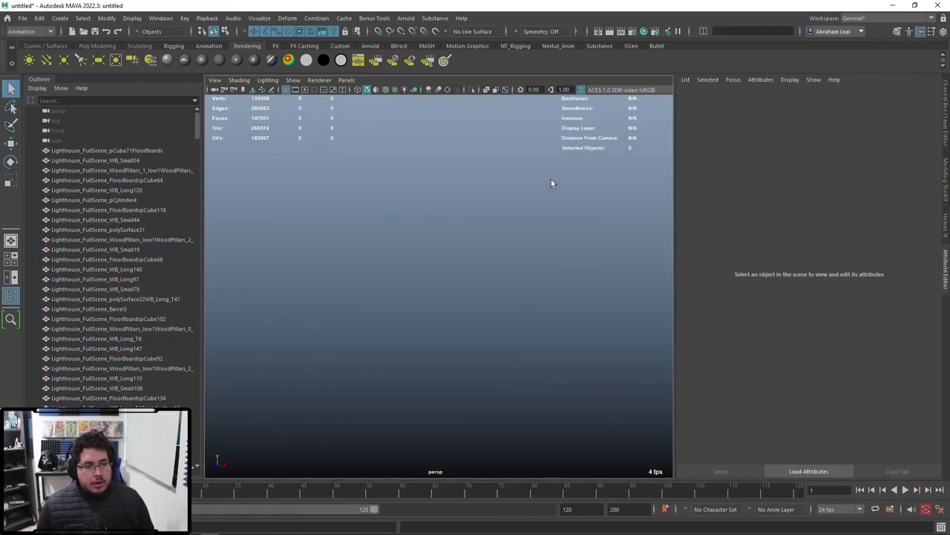
pyautogui.click(169, 231)
pyautogui.click(117, 141)
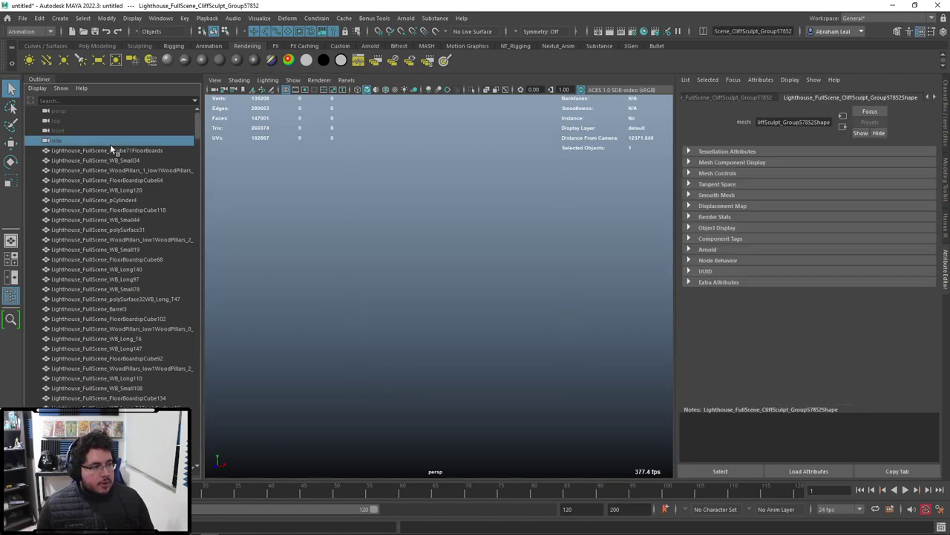
pyautogui.click(83, 18)
pyautogui.moveTo(119, 48)
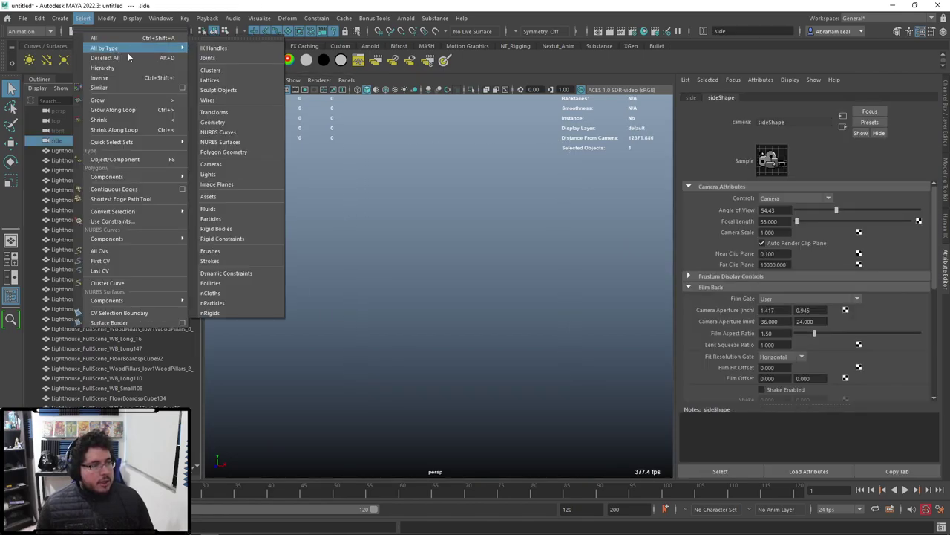
pyautogui.click(213, 122)
pyautogui.click(935, 97)
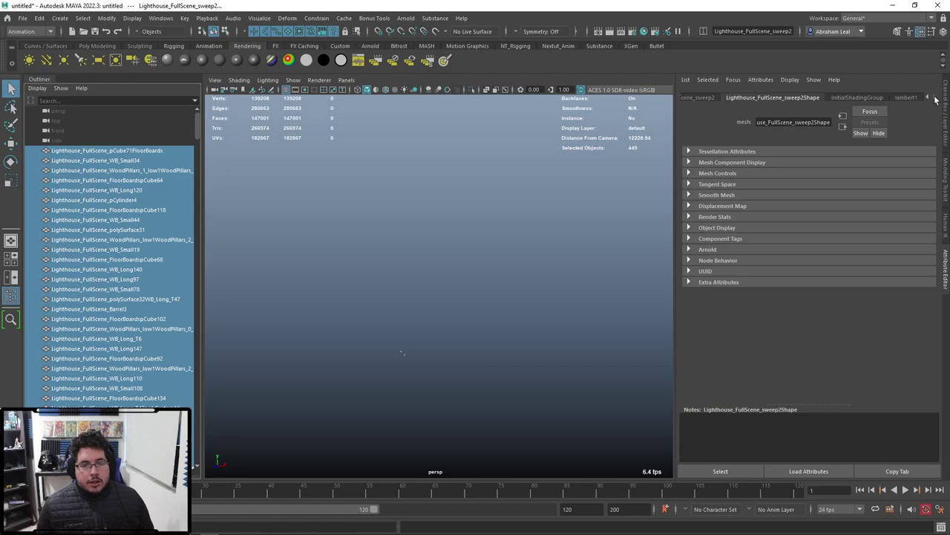
pyautogui.click(905, 97)
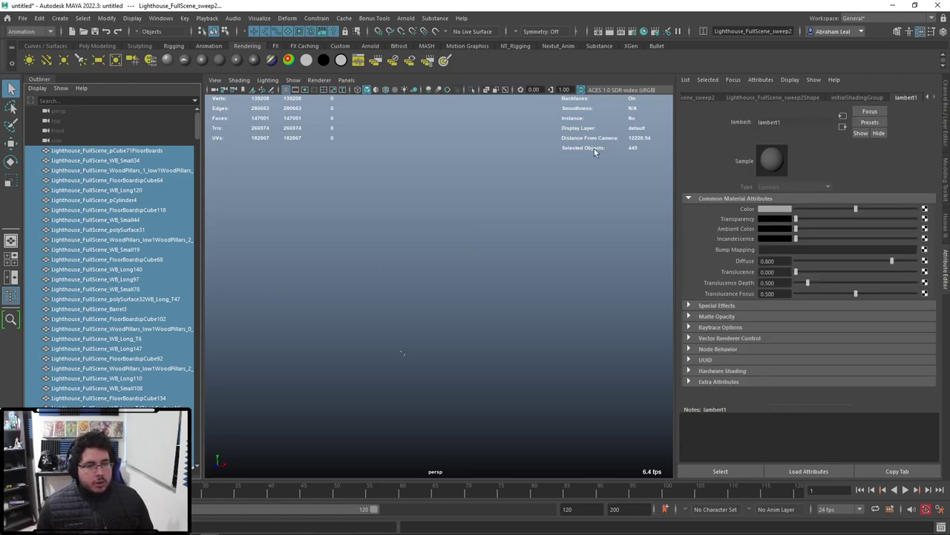
pyautogui.click(502, 269)
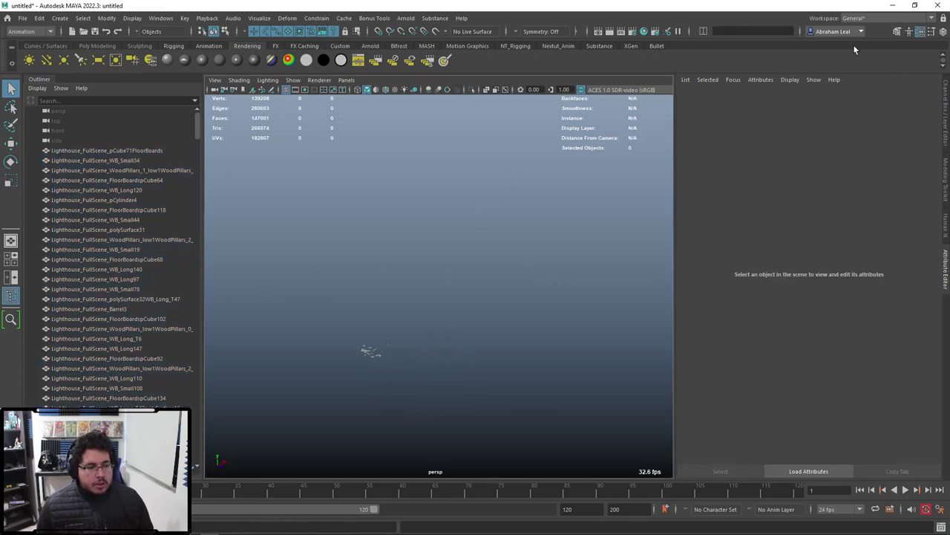
# Step: Switch to the LighthouseStory project in Unreal Editor and enlarge the World Outliner, Details and Content Browser areas
pyautogui.click(893, 5)
pyautogui.press('f')
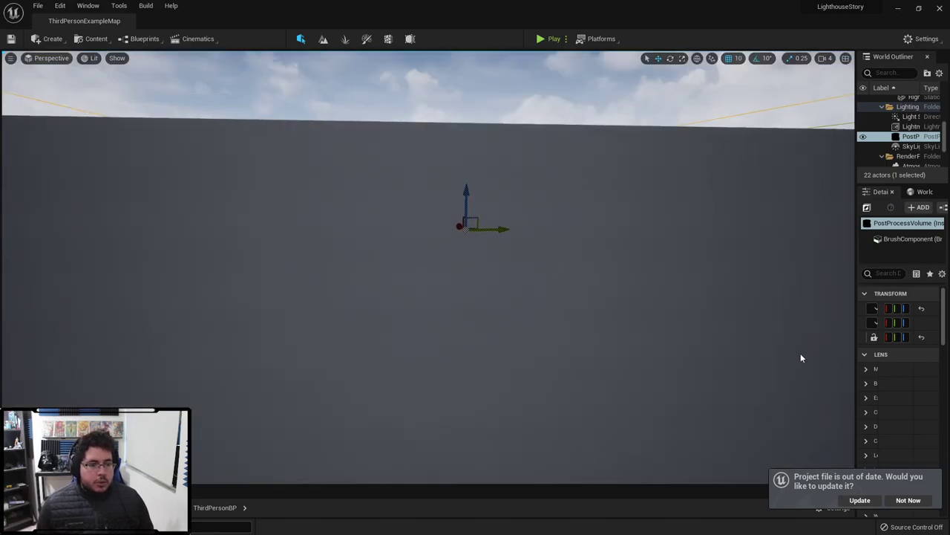
pyautogui.moveTo(622, 300); pyautogui.dragTo(710, 331, button='right')
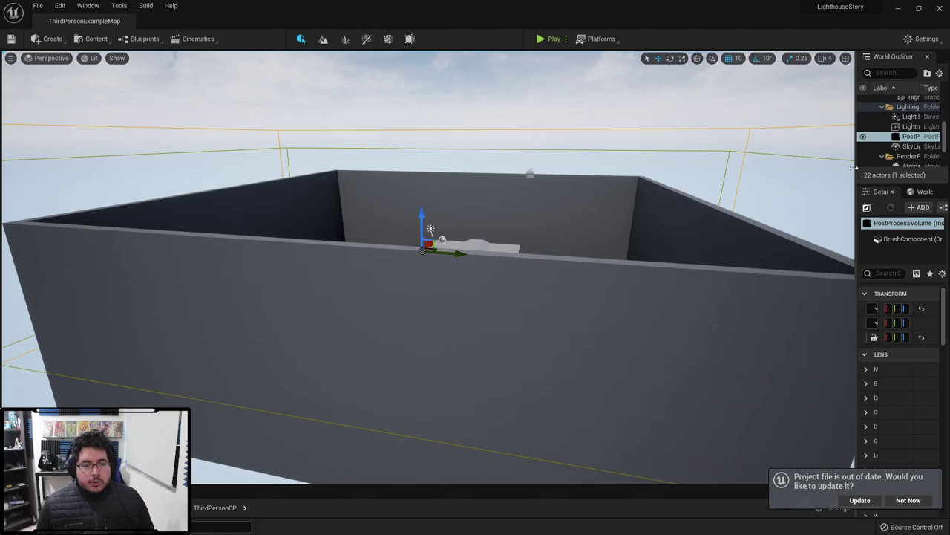
pyautogui.moveTo(856, 168); pyautogui.dragTo(752, 167)
pyautogui.moveTo(503, 483); pyautogui.dragTo(509, 384)
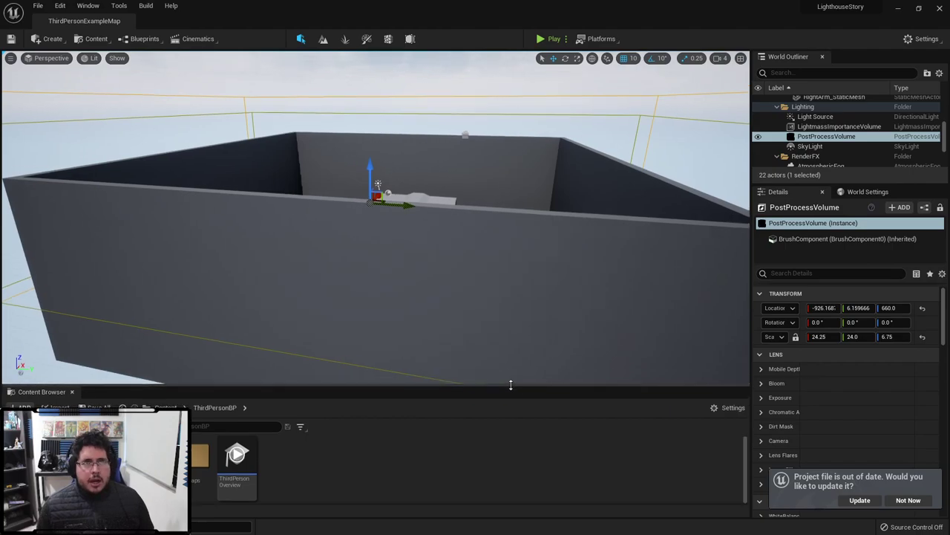
# Step: Decline the project file update and give the Content Browser slightly more height
pyautogui.scroll(-2, 517, 248)
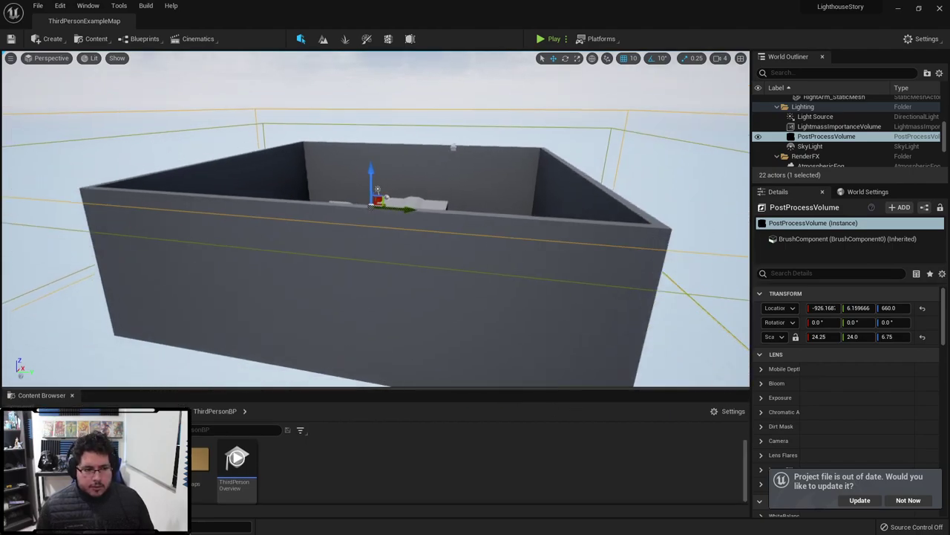
pyautogui.keyDown('alt'); pyautogui.moveTo(516, 248); pyautogui.dragTo(672, 288); pyautogui.keyUp('alt')
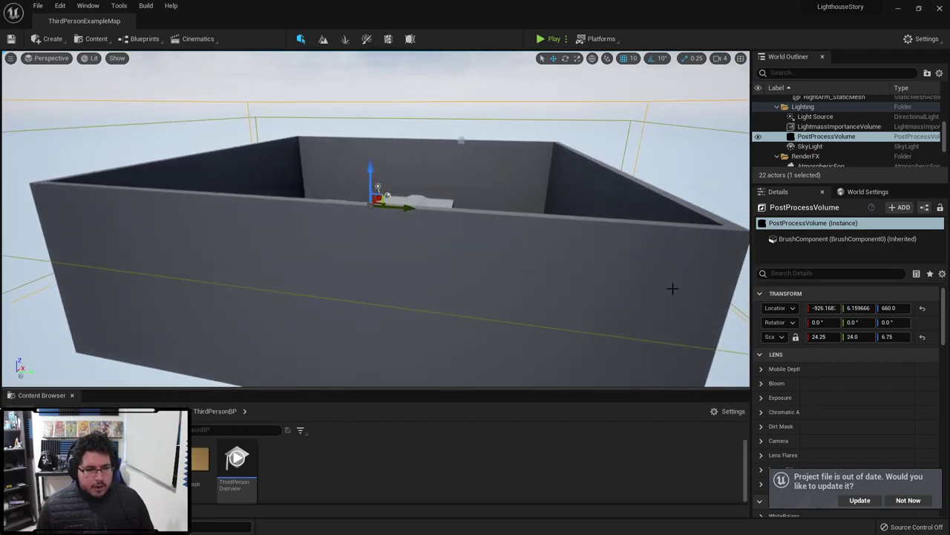
pyautogui.keyDown('alt'); pyautogui.moveTo(486, 212); pyautogui.dragTo(525, 239); pyautogui.keyUp('alt')
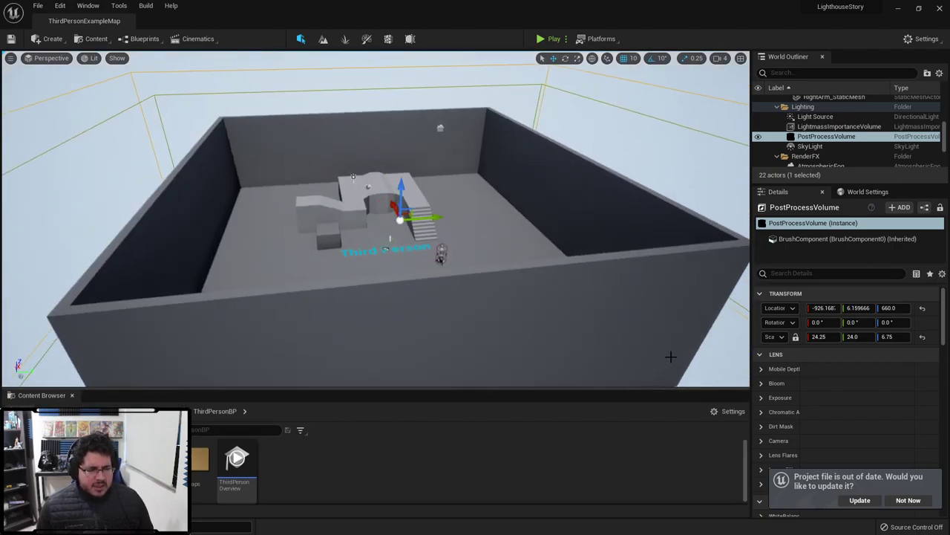
pyautogui.click(908, 501)
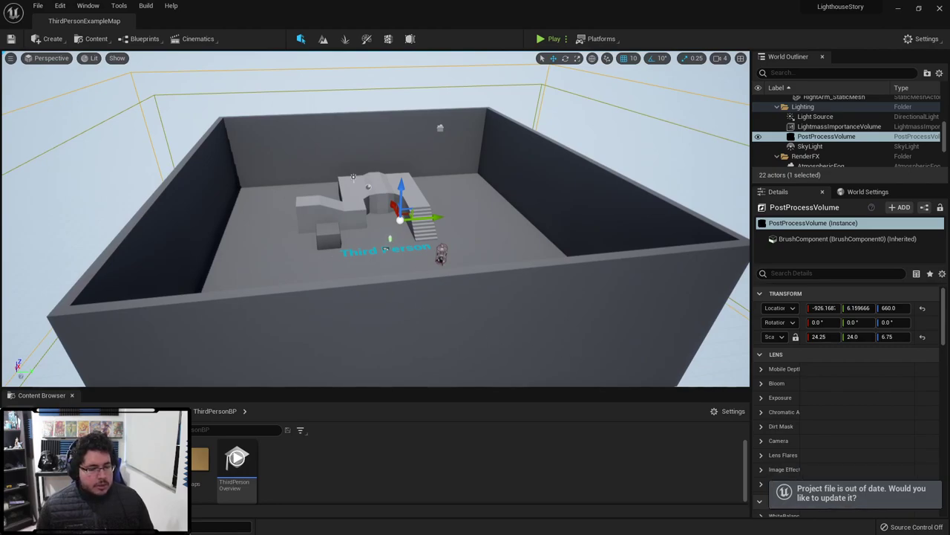
pyautogui.keyDown('alt'); pyautogui.moveTo(371, 297); pyautogui.dragTo(349, 260); pyautogui.keyUp('alt')
pyautogui.moveTo(387, 389)
pyautogui.mouseDown()
pyautogui.moveTo(395, 377)
pyautogui.moveTo(393, 390)
pyautogui.mouseUp()
# Step: Move the post-process volume slightly along its Y axis and undo the move
pyautogui.moveTo(400, 222); pyautogui.dragTo(407, 224)
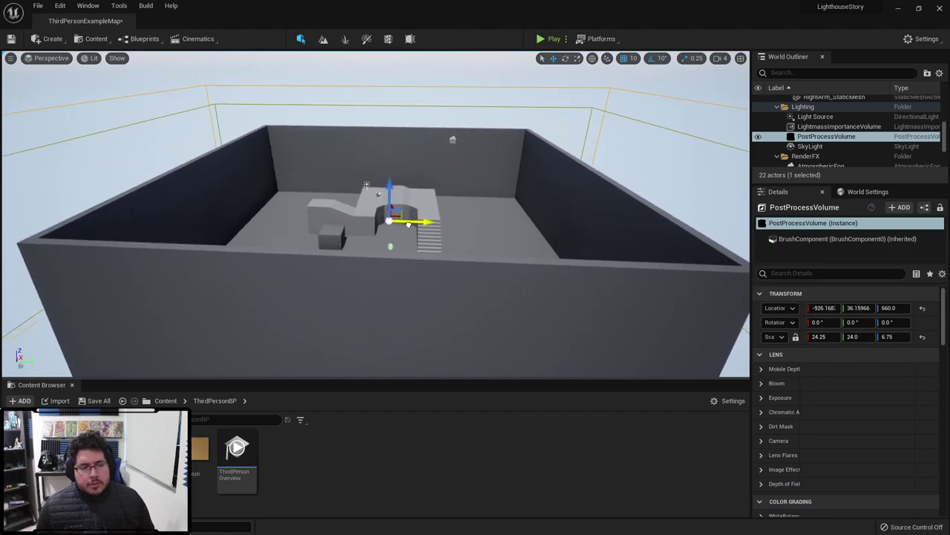
pyautogui.hotkey('ctrl', 'z')
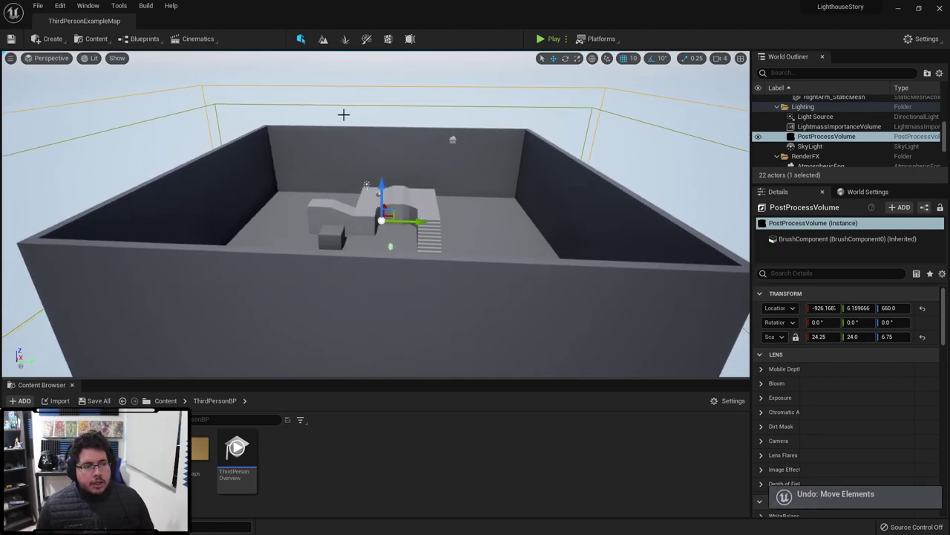
# Step: Examine the walled third-person arena from several angles by orbiting, panning, zooming and looking around
pyautogui.keyDown('alt'); pyautogui.moveTo(343, 114); pyautogui.dragTo(416, 156); pyautogui.keyUp('alt')
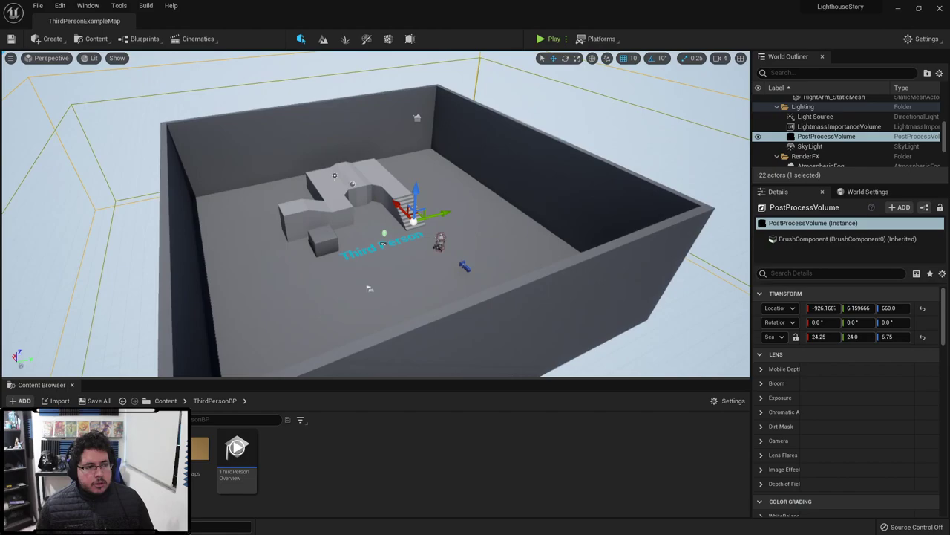
pyautogui.keyDown('alt'); pyautogui.moveTo(416, 156); pyautogui.dragTo(435, 155, button='middle'); pyautogui.keyUp('alt')
pyautogui.keyDown('alt'); pyautogui.moveTo(435, 155); pyautogui.dragTo(475, 155, button='right'); pyautogui.keyUp('alt')
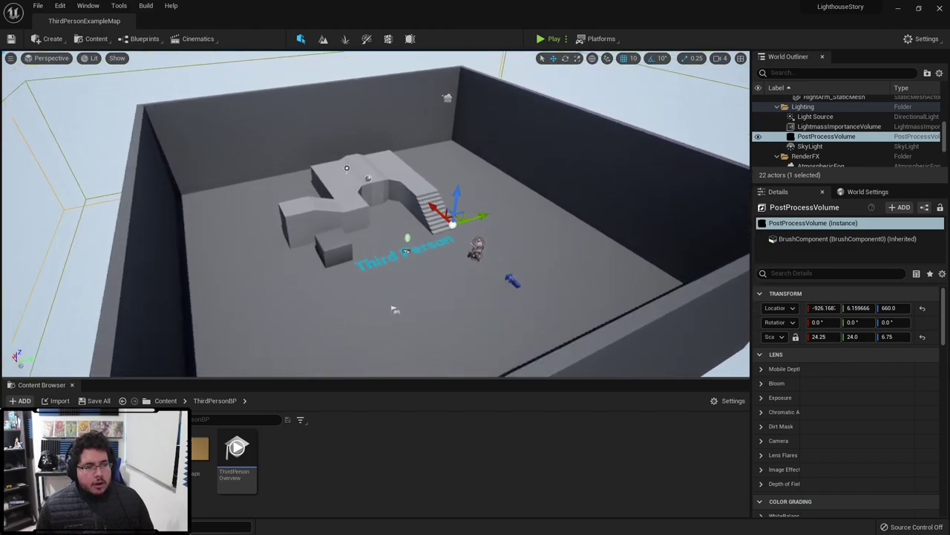
pyautogui.moveTo(394, 310); pyautogui.dragTo(395, 315, button='right')
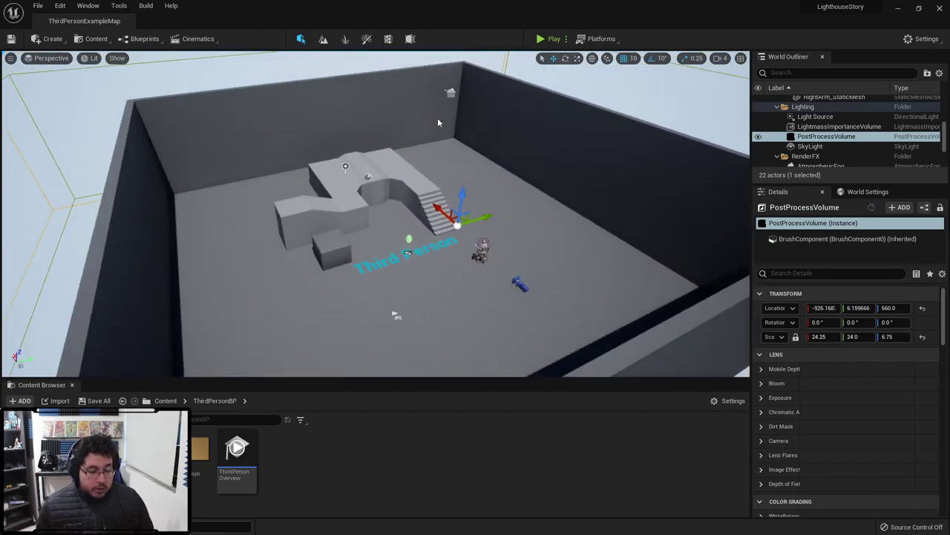
pyautogui.moveTo(477, 169); pyautogui.dragTo(628, 165, button='right')
pyautogui.moveTo(455, 215); pyautogui.dragTo(455, 214, button='right')
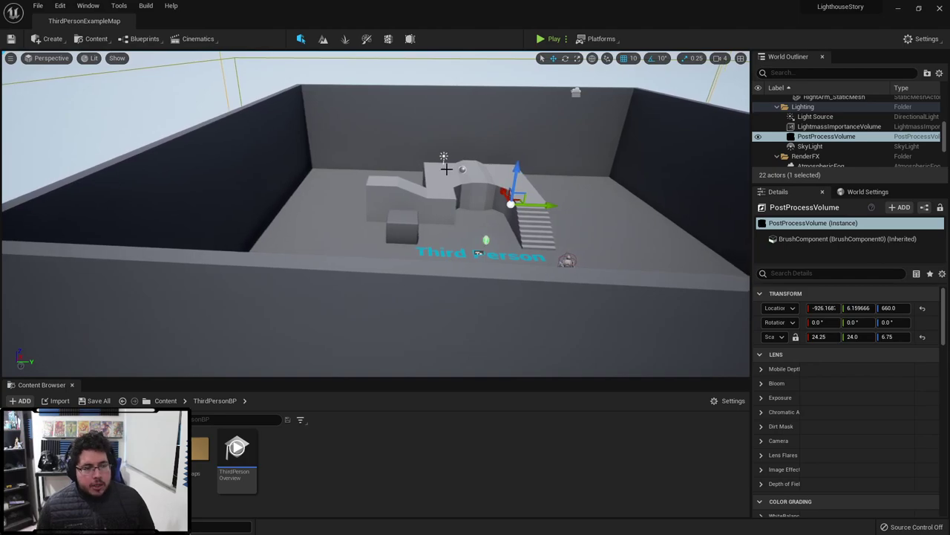
pyautogui.moveTo(341, 193); pyautogui.dragTo(341, 192, button='right')
# Step: Delete the four walls around the arena, keeping the floor and walkway pieces
pyautogui.click(307, 154)
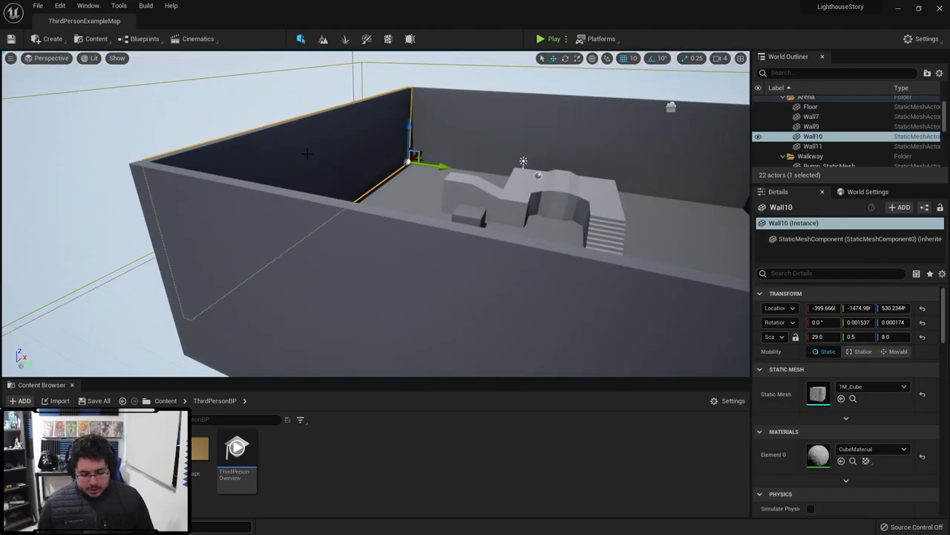
pyautogui.press('Delete')
pyautogui.click(493, 151)
pyautogui.moveTo(445, 158); pyautogui.dragTo(445, 158, button='right')
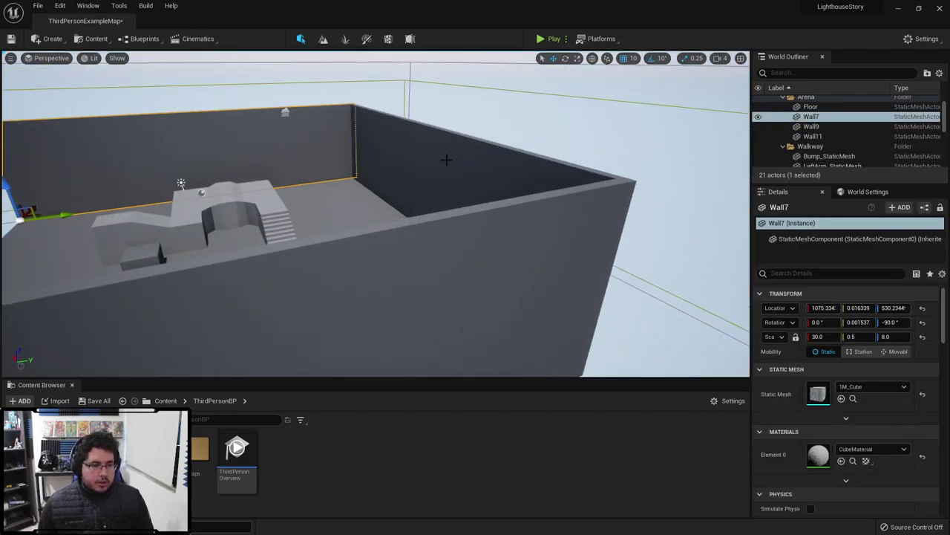
pyautogui.press('Delete')
pyautogui.click(435, 188)
pyautogui.press('Delete')
pyautogui.click(443, 311)
pyautogui.press('Delete')
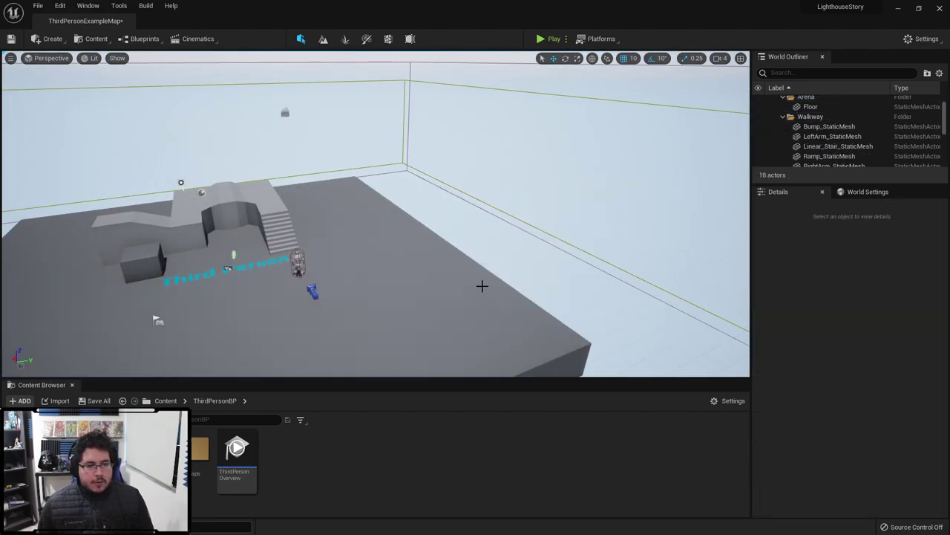
pyautogui.moveTo(482, 285); pyautogui.dragTo(375, 289, button='right')
pyautogui.moveTo(409, 253); pyautogui.dragTo(379, 223, button='right')
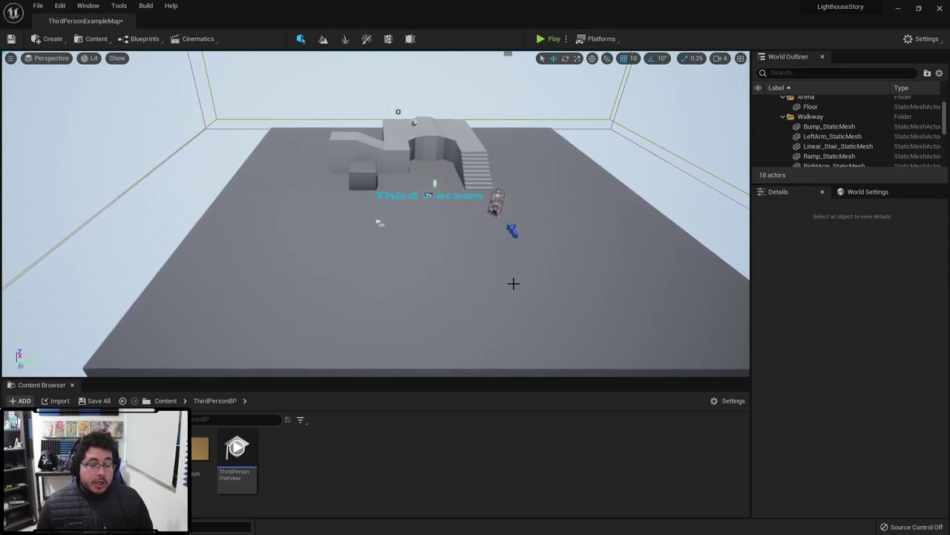
# Step: Create a folder named Lighthouse in the project's root Content folder
pyautogui.click(39, 454)
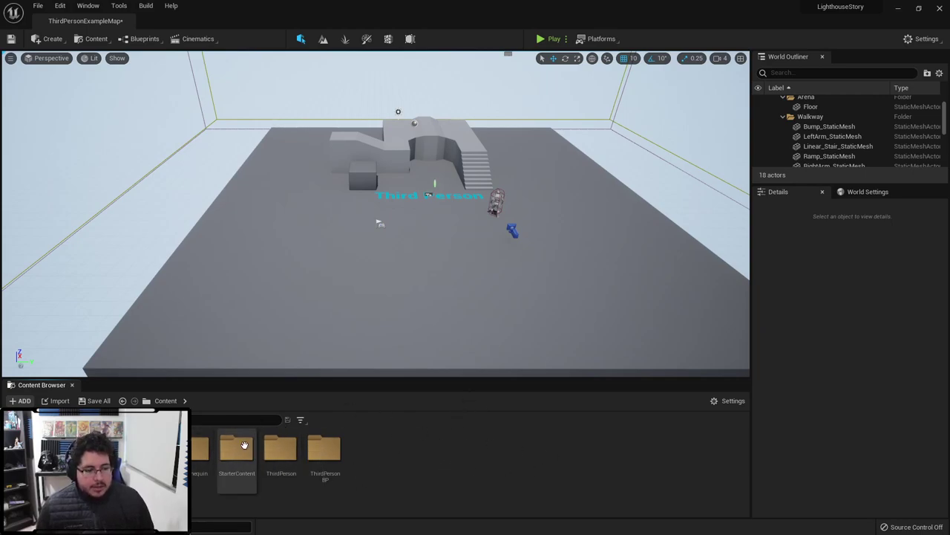
pyautogui.rightClick(396, 455)
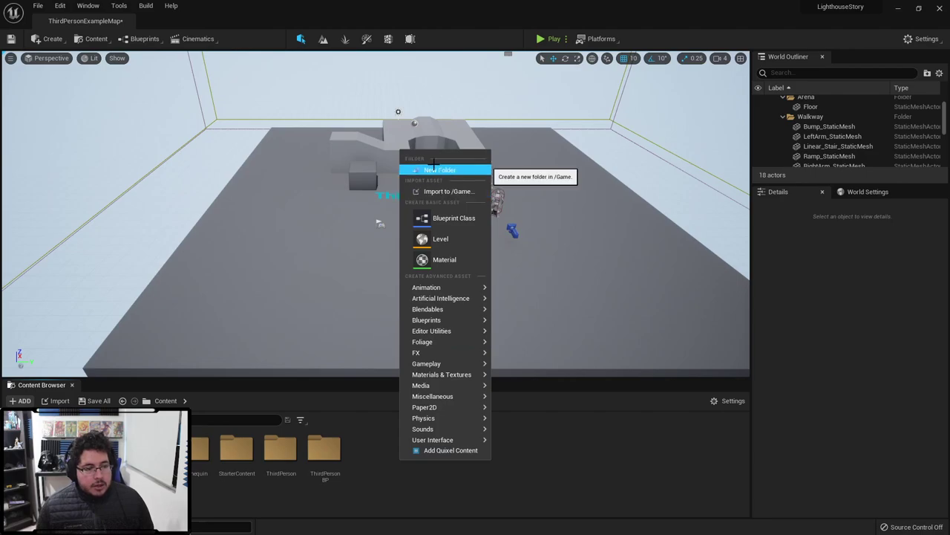
pyautogui.click(434, 167)
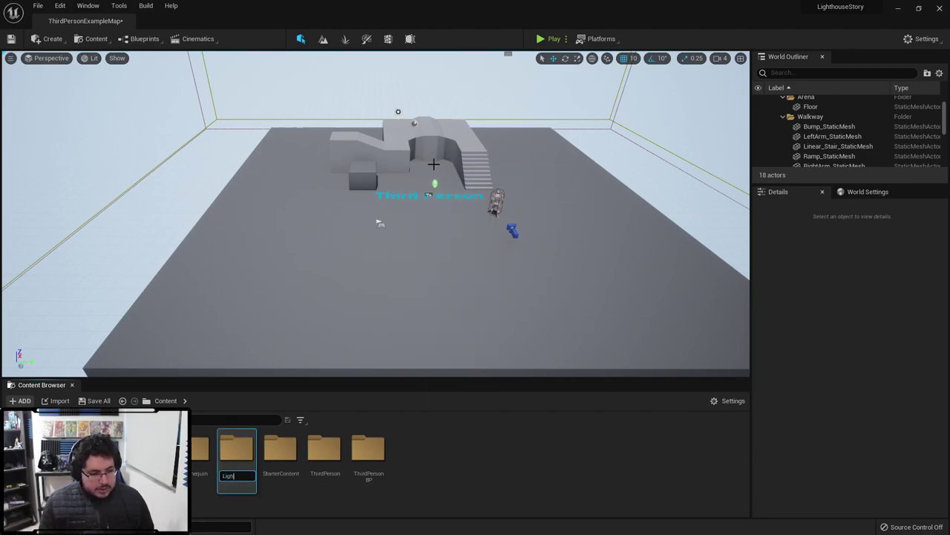
pyautogui.write('Lighthouse')
pyautogui.press('Return')
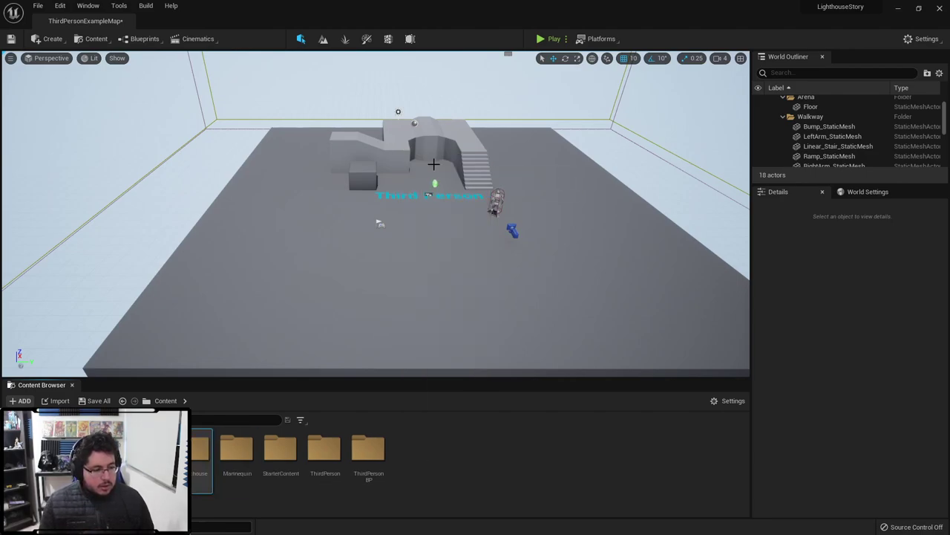
# Step: Create a LighthouseTest subfolder inside the Lighthouse folder and open it
pyautogui.doubleClick(200, 448)
pyautogui.rightClick(204, 435)
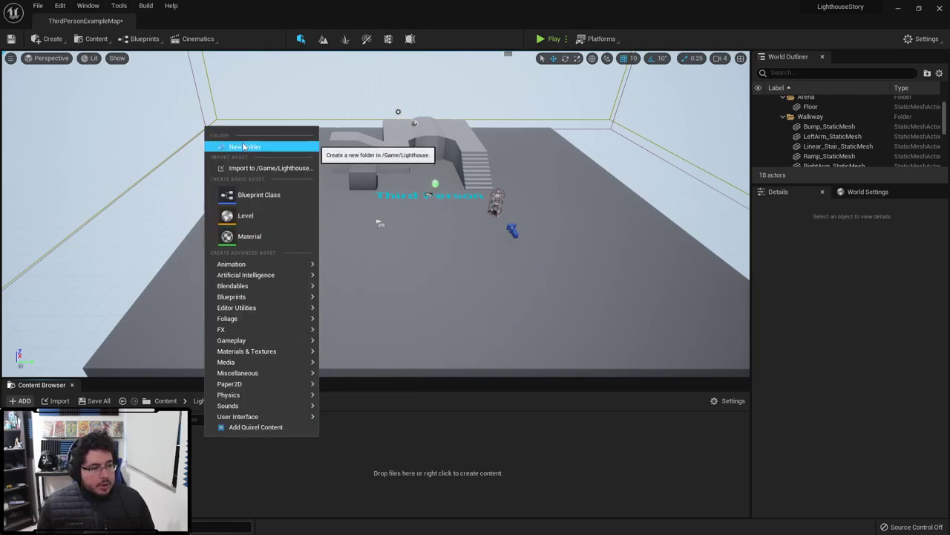
pyautogui.click(242, 144)
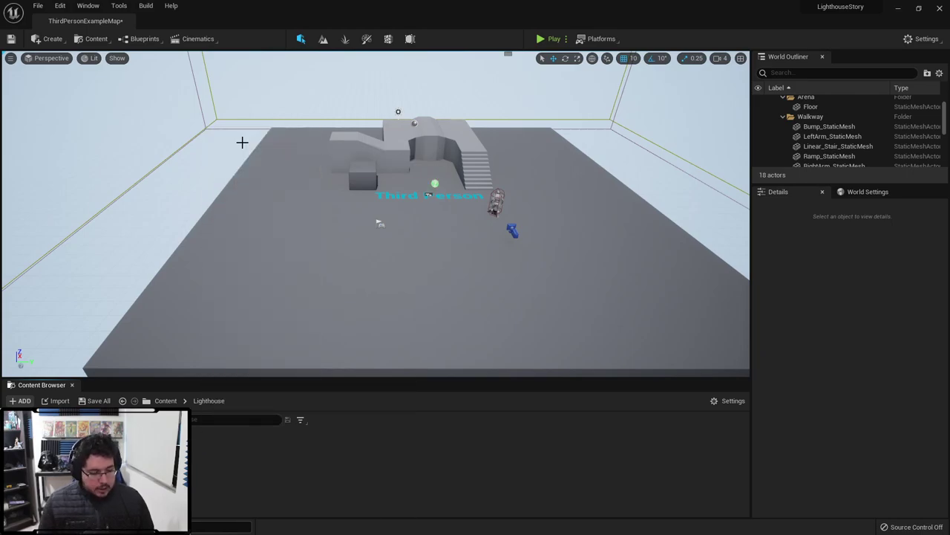
pyautogui.press('Return')
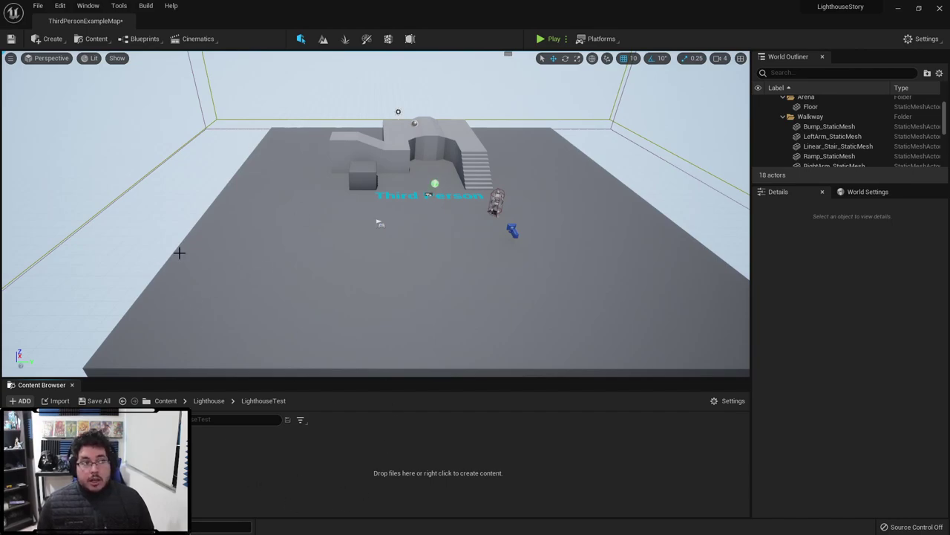
# Step: Start an asset import into LighthouseTest and browse to the Nextut_Live folder inside ProyectosCritical's 2021 folder
pyautogui.rightClick(203, 473)
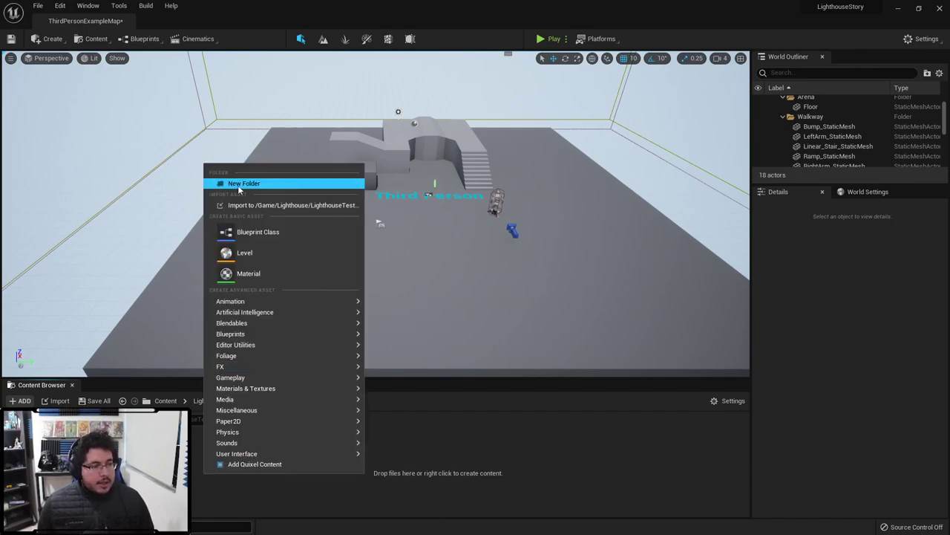
pyautogui.click(252, 205)
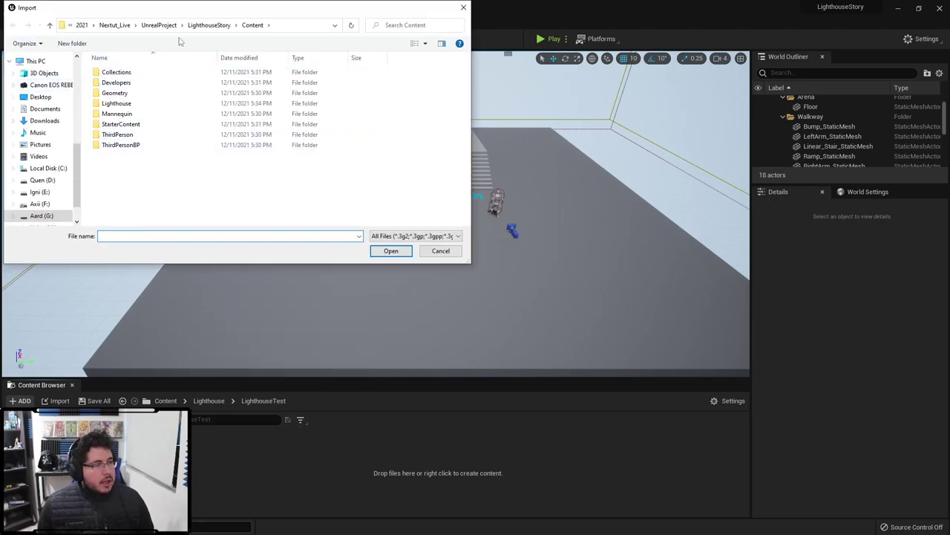
pyautogui.scroll(4, 43, 130)
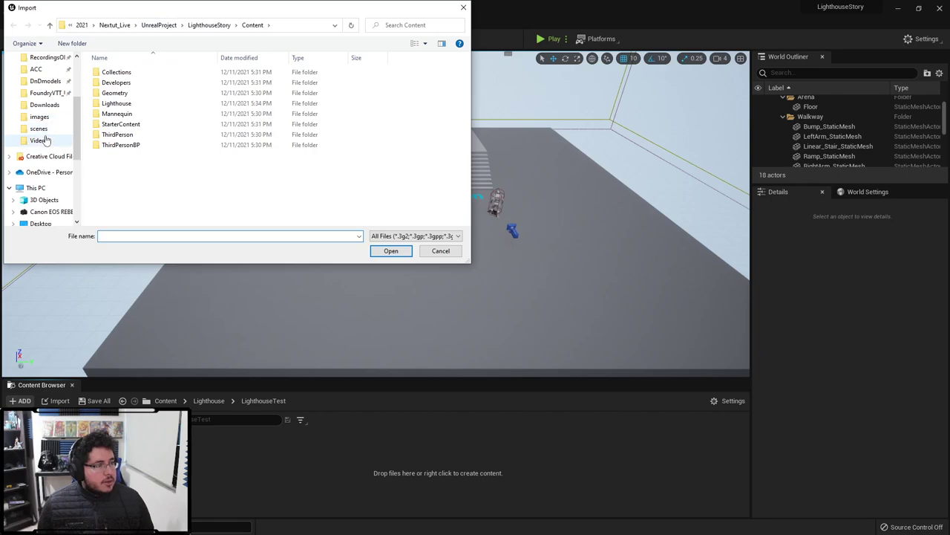
pyautogui.click(40, 129)
pyautogui.click(39, 117)
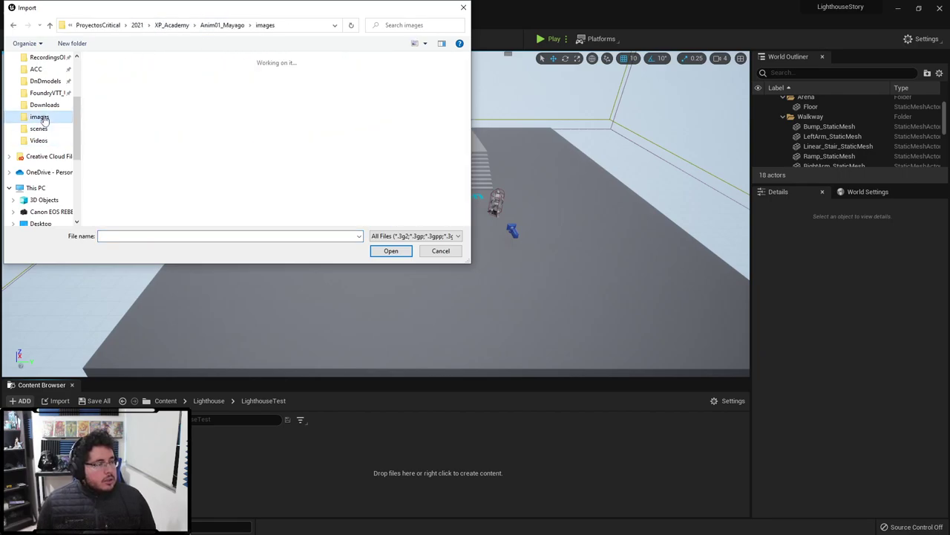
pyautogui.click(137, 24)
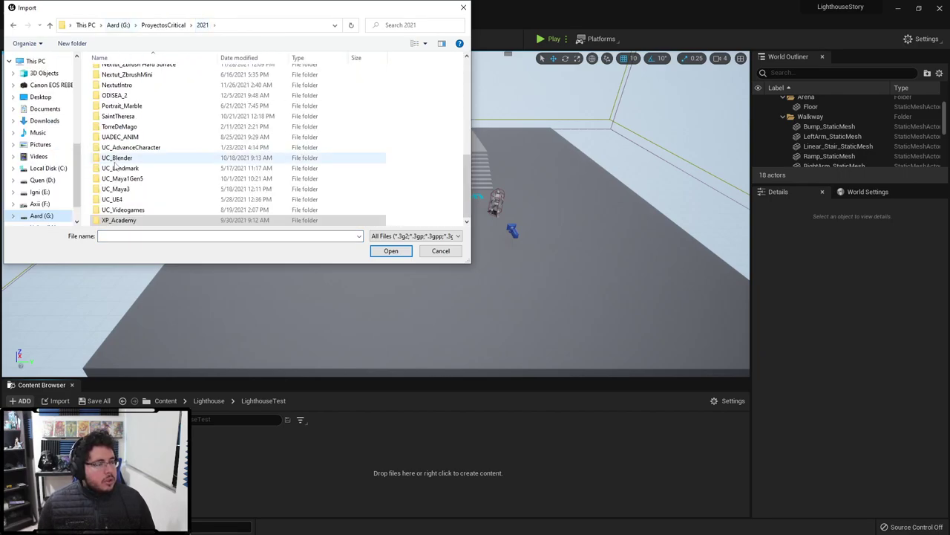
pyautogui.scroll(3, 127, 139)
pyautogui.doubleClick(127, 162)
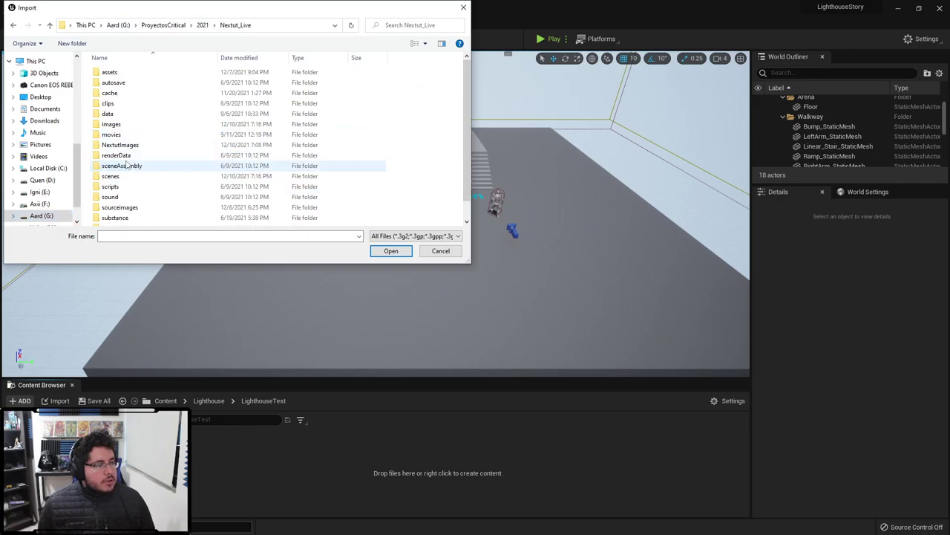
# Step: Choose the Lighthouse_FullScene 3D object from the assets folder's Lighthouse subfolder for import
pyautogui.doubleClick(123, 74)
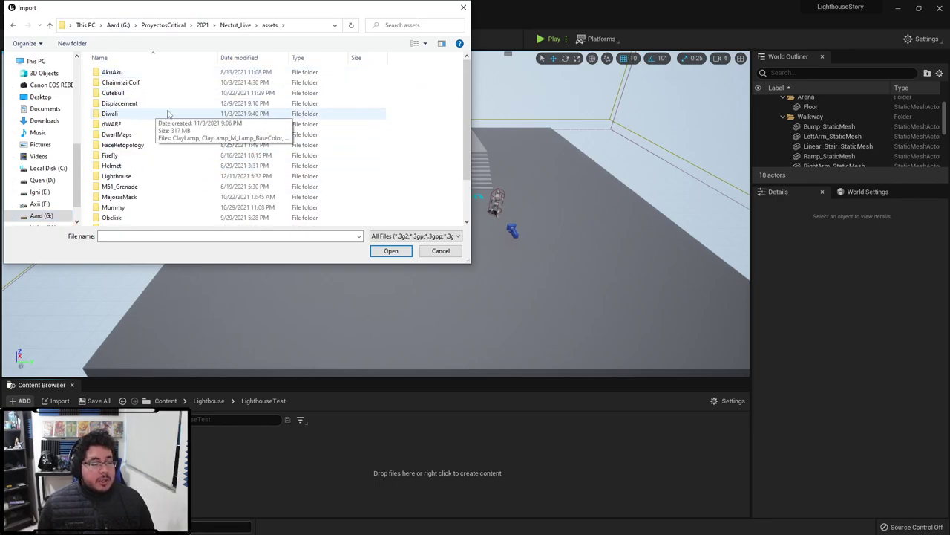
pyautogui.scroll(-1, 145, 132)
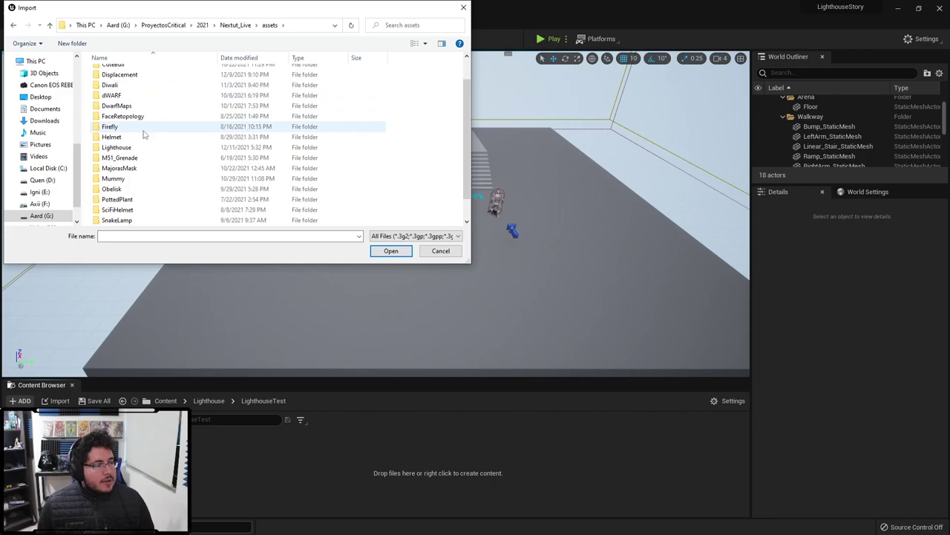
pyautogui.scroll(-1, 137, 145)
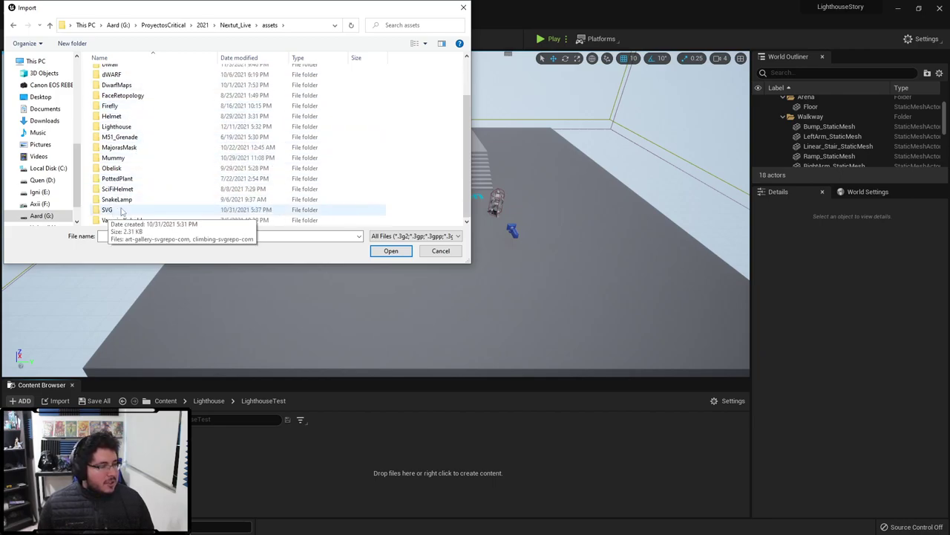
pyautogui.doubleClick(117, 126)
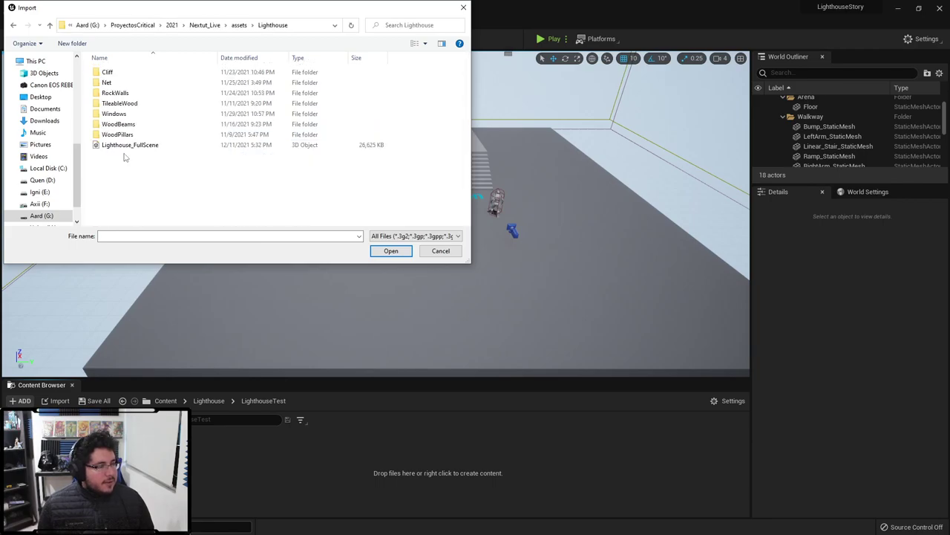
pyautogui.click(129, 146)
pyautogui.click(381, 248)
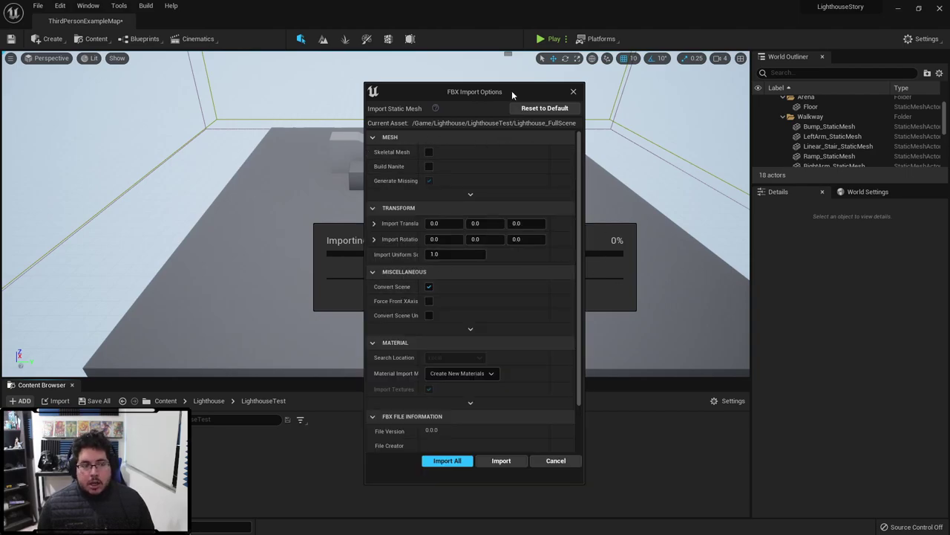
# Step: Set the material import method to Do Not Create Material in the FBX import options
pyautogui.moveTo(511, 91); pyautogui.dragTo(487, 72)
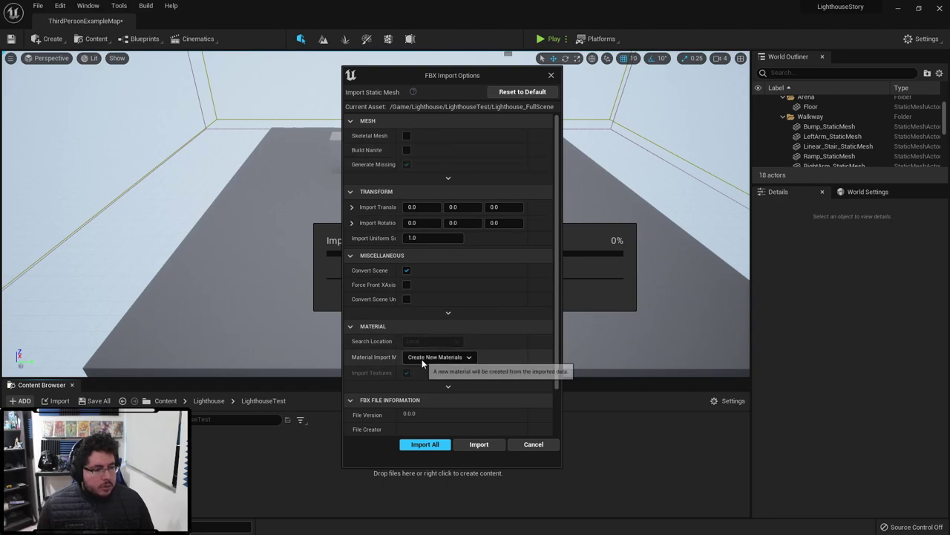
pyautogui.click(446, 357)
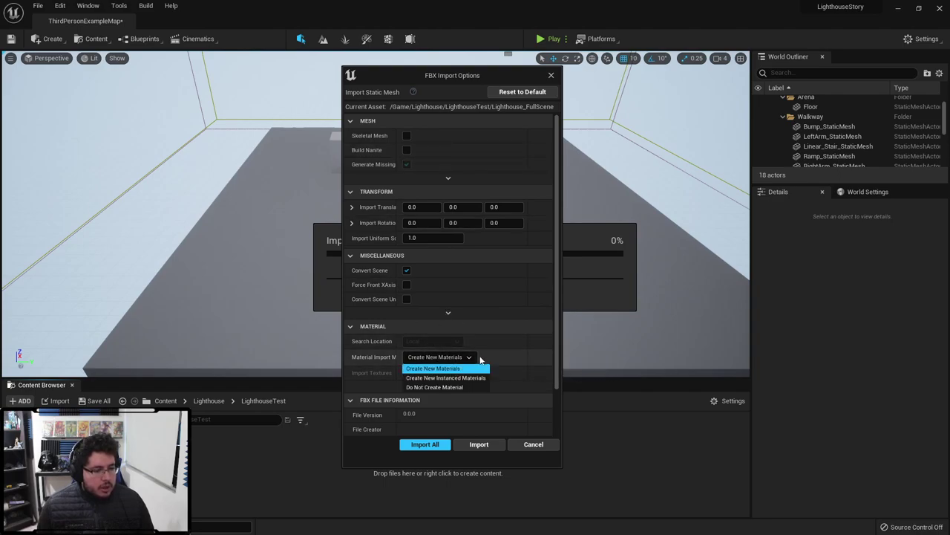
pyautogui.click(446, 387)
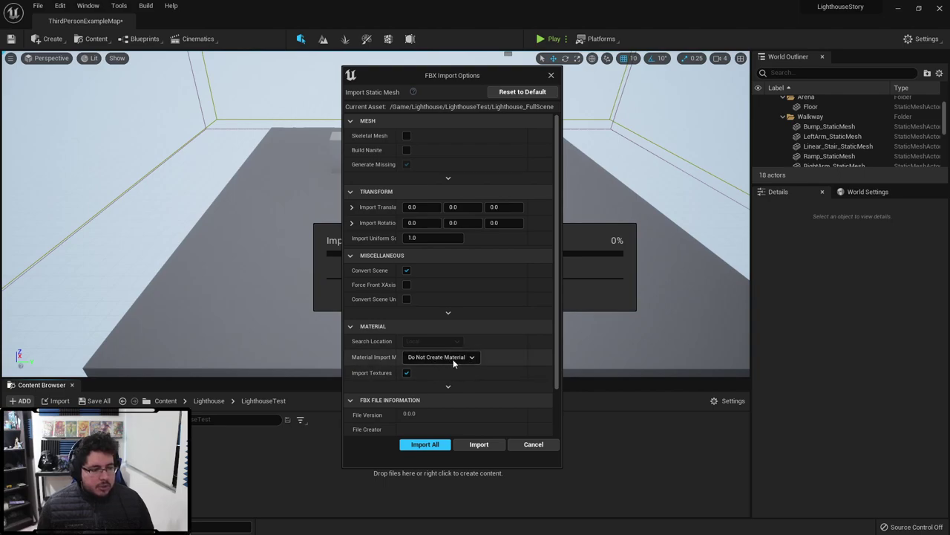
# Step: Enable Combine Meshes in the advanced mesh options, import the lighthouse scene and dismiss the message log
pyautogui.scroll(-1, 445, 355)
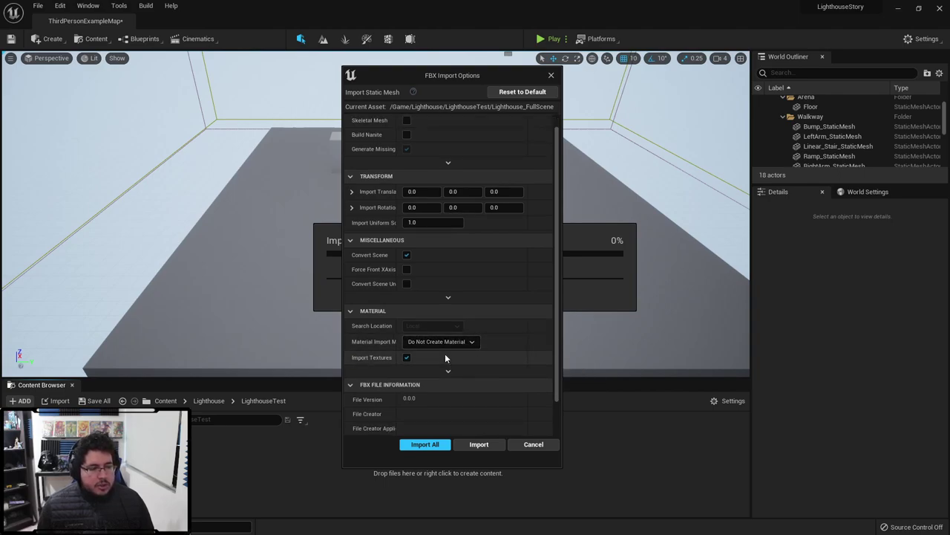
pyautogui.click(448, 298)
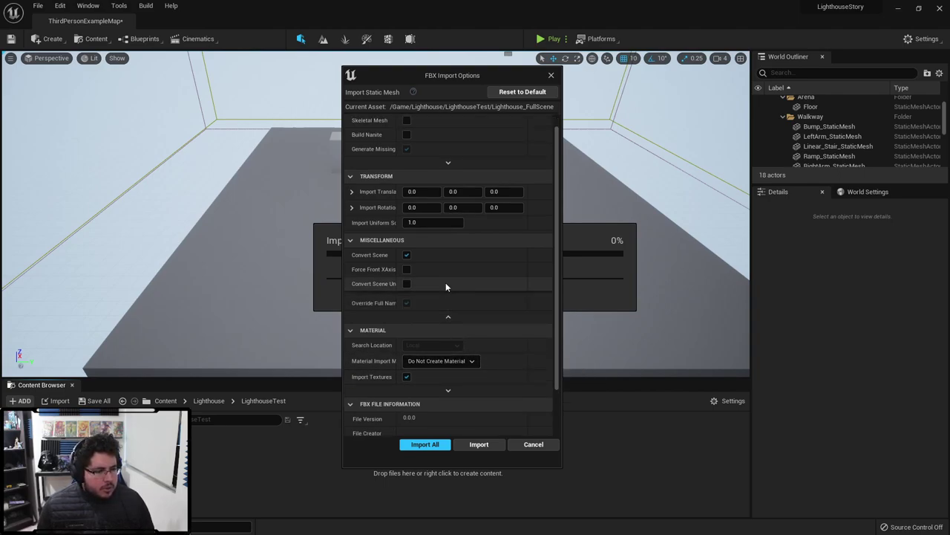
pyautogui.click(448, 162)
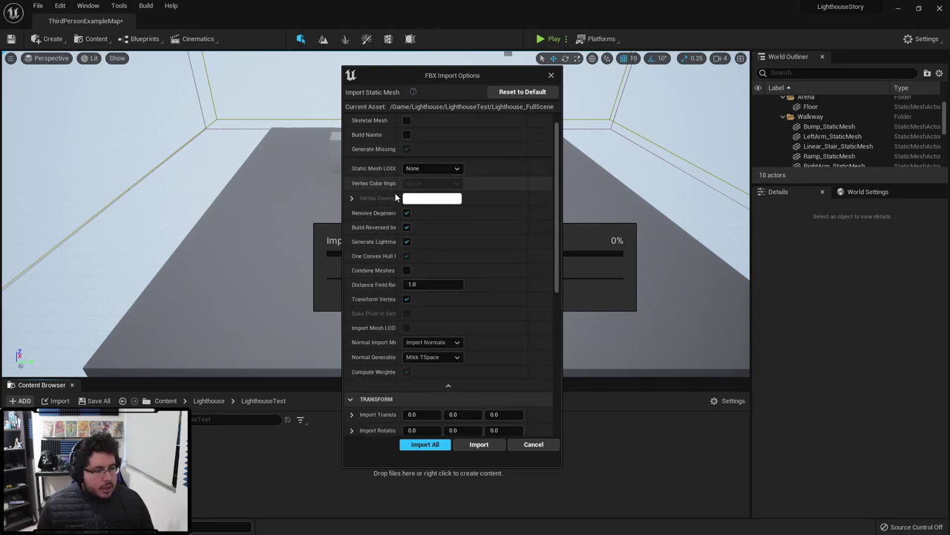
pyautogui.click(406, 271)
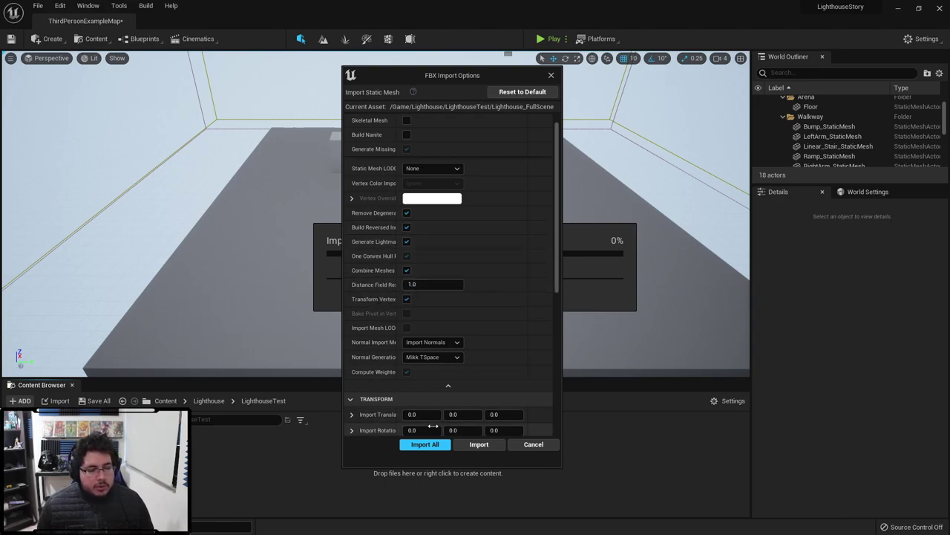
pyautogui.click(470, 446)
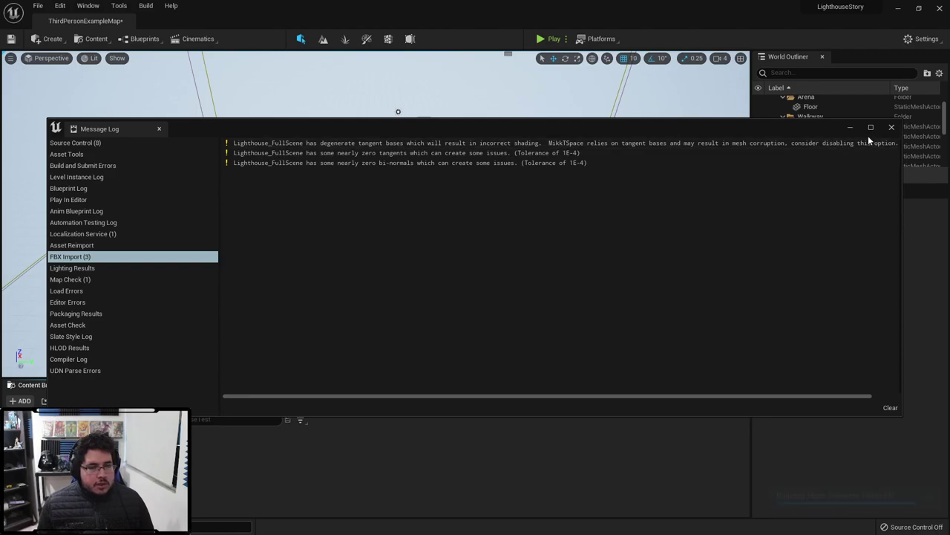
pyautogui.click(892, 128)
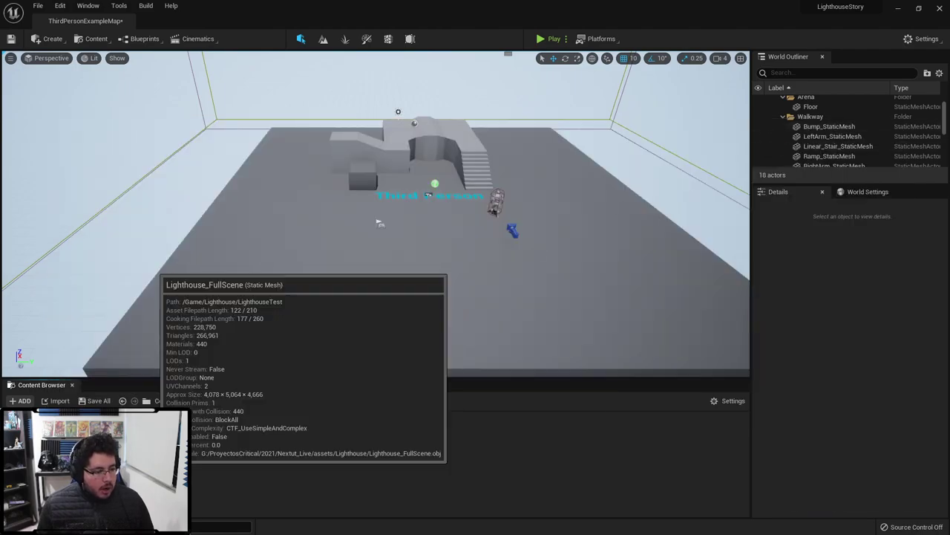
# Step: Place the Lighthouse_FullScene mesh in the level and rotate it 90° about X to stand upright
pyautogui.moveTo(155, 468); pyautogui.dragTo(349, 158)
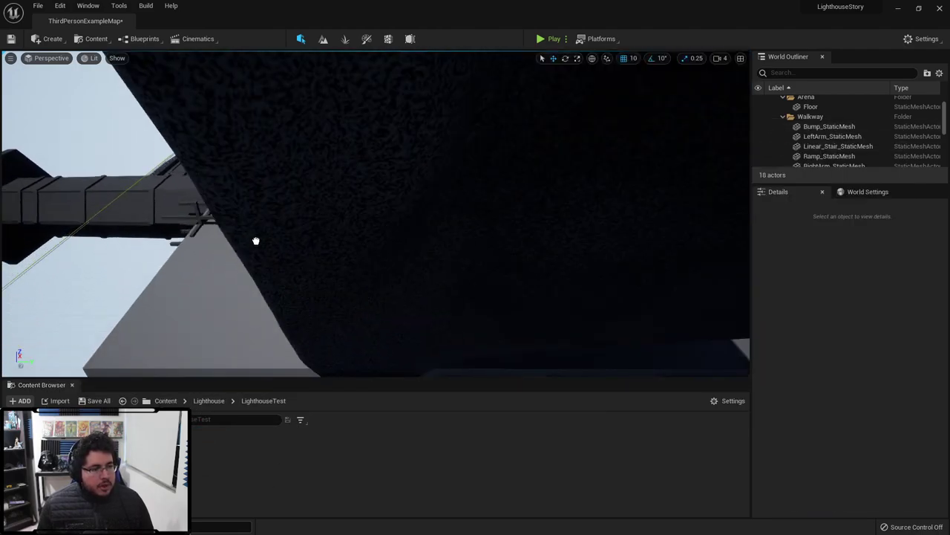
pyautogui.moveTo(245, 240); pyautogui.dragTo(196, 239, button='right')
pyautogui.press('s')
pyautogui.press('e')
pyautogui.moveTo(334, 172); pyautogui.dragTo(401, 134)
pyautogui.moveTo(416, 170); pyautogui.dragTo(520, 243)
# Step: Move the upright lighthouse mesh to about X -90, Y -1760, Z 260 beside the walkway
pyautogui.moveTo(465, 214)
pyautogui.mouseDown(button='right')
pyautogui.moveTo(446, 231)
pyautogui.moveTo(475, 229)
pyautogui.moveTo(466, 214)
pyautogui.mouseUp(button='right')
pyautogui.press('w')
pyautogui.moveTo(455, 207); pyautogui.dragTo(376, 200)
pyautogui.moveTo(418, 213); pyautogui.dragTo(380, 222, button='right')
# Step: Turn the lighthouse mesh about its vertical axis to a Z rotation of about 70°
pyautogui.press('e')
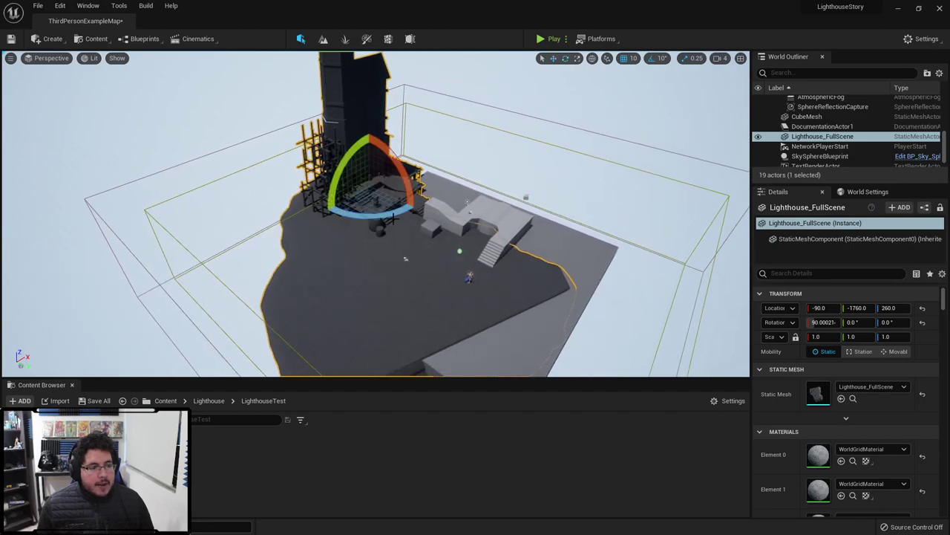
pyautogui.moveTo(383, 212); pyautogui.dragTo(323, 208)
pyautogui.moveTo(442, 206); pyautogui.dragTo(424, 222)
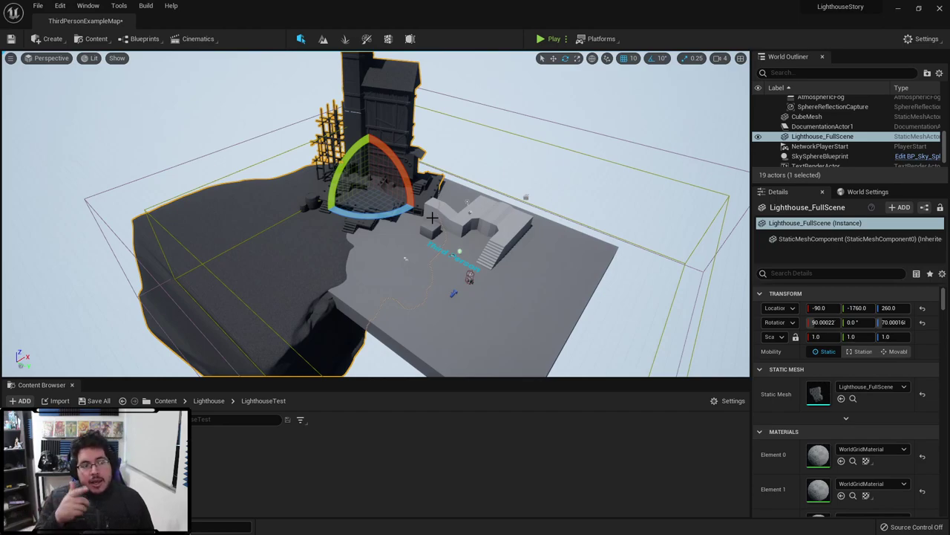
pyautogui.press('w')
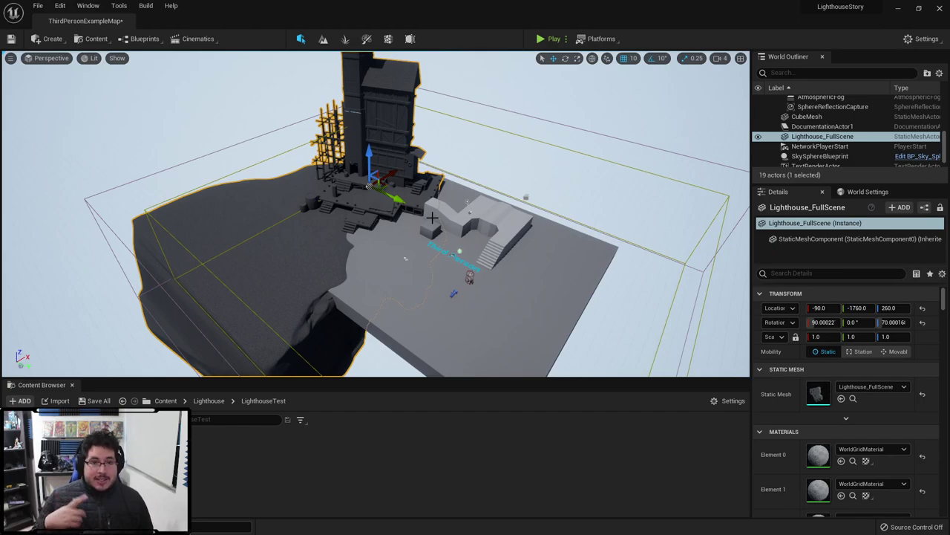
# Step: Move the lighthouse mesh to X 740 and slide it sideways along Y, clear of the arena floor
pyautogui.moveTo(388, 202); pyautogui.dragTo(539, 196)
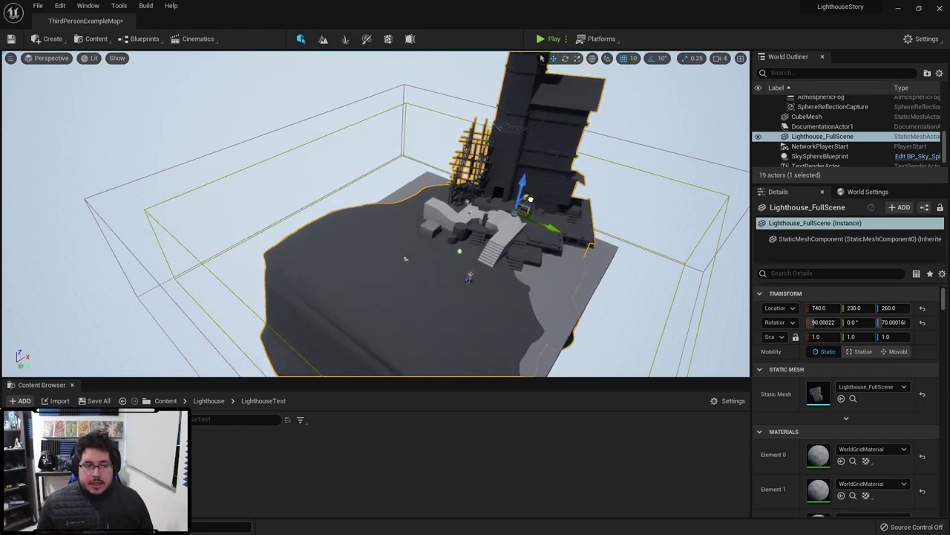
pyautogui.moveTo(539, 196)
pyautogui.mouseDown(button='right')
pyautogui.moveTo(629, 199)
pyautogui.moveTo(615, 227)
pyautogui.moveTo(568, 211)
pyautogui.moveTo(550, 213)
pyautogui.moveTo(587, 217)
pyautogui.moveTo(519, 211)
pyautogui.moveTo(556, 202)
pyautogui.mouseUp(button='right')
pyautogui.press('w')
pyautogui.press('s')
pyautogui.moveTo(482, 190); pyautogui.dragTo(215, 145)
# Step: Delete the walkway's left arm, right arm, bump, ramp and linear stair meshes from the level
pyautogui.click(389, 217)
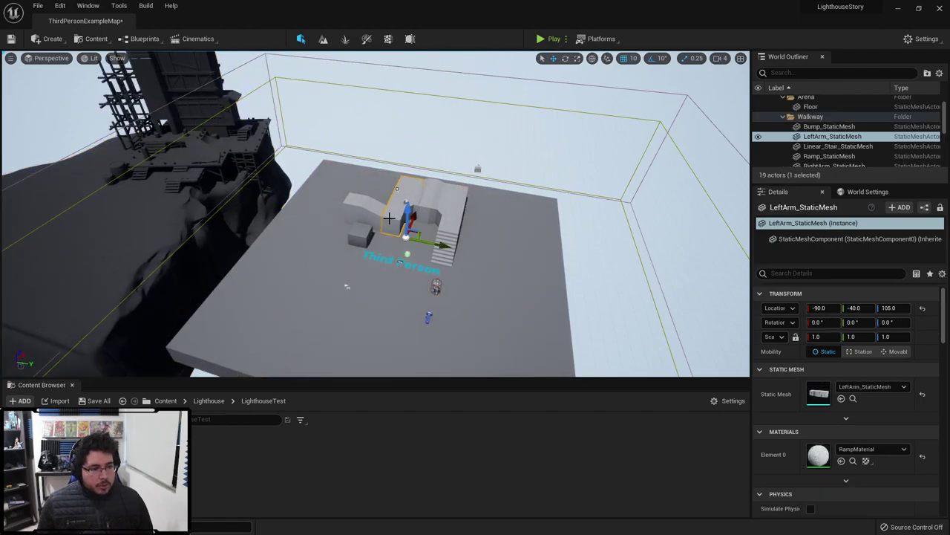
pyautogui.press('Delete')
pyautogui.click(432, 212)
pyautogui.press('Delete')
pyautogui.click(458, 211)
pyautogui.press('Delete')
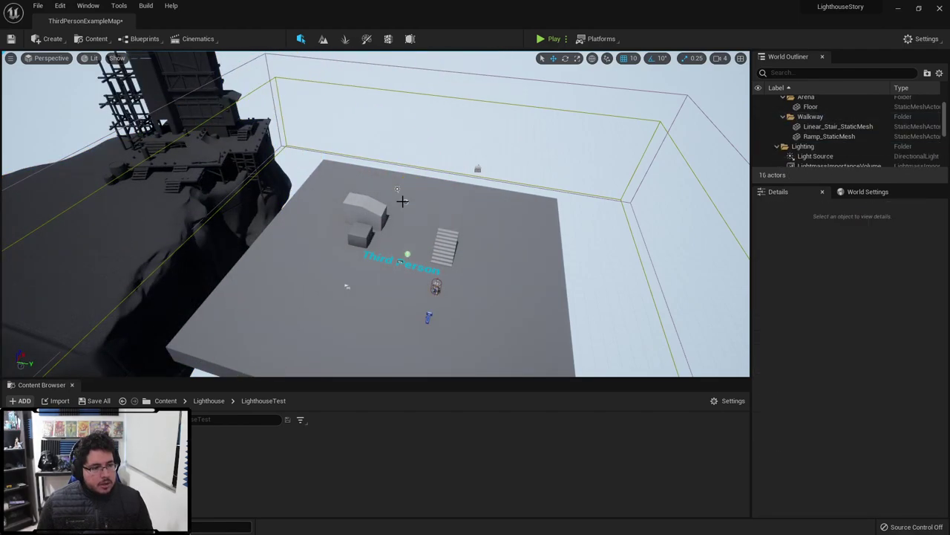
pyautogui.click(380, 208)
pyautogui.press('Delete')
pyautogui.click(446, 239)
pyautogui.press('Delete')
# Step: Delete the chamfered cube, the arena floor, the documentation actor and the Third Person text from the level
pyautogui.click(361, 235)
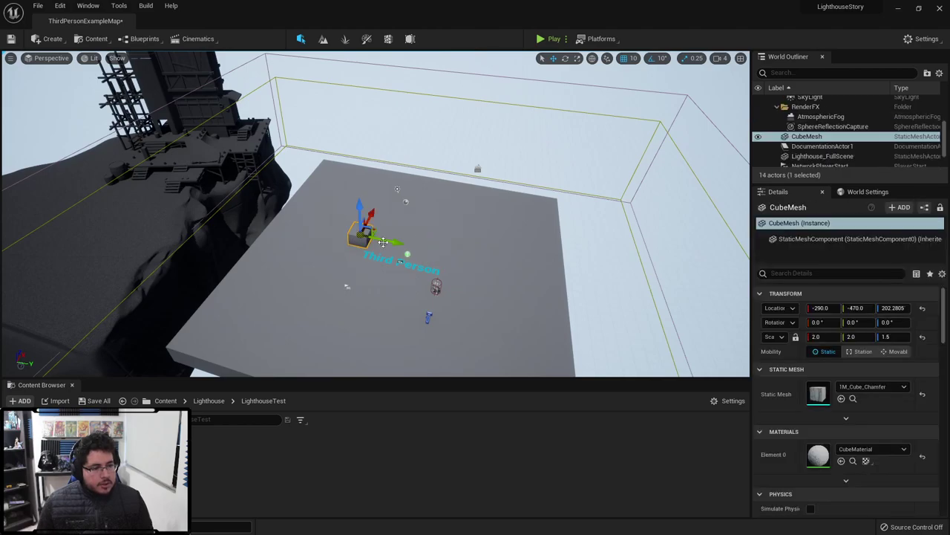
pyautogui.press('Delete')
pyautogui.click(408, 252)
pyautogui.press('Delete')
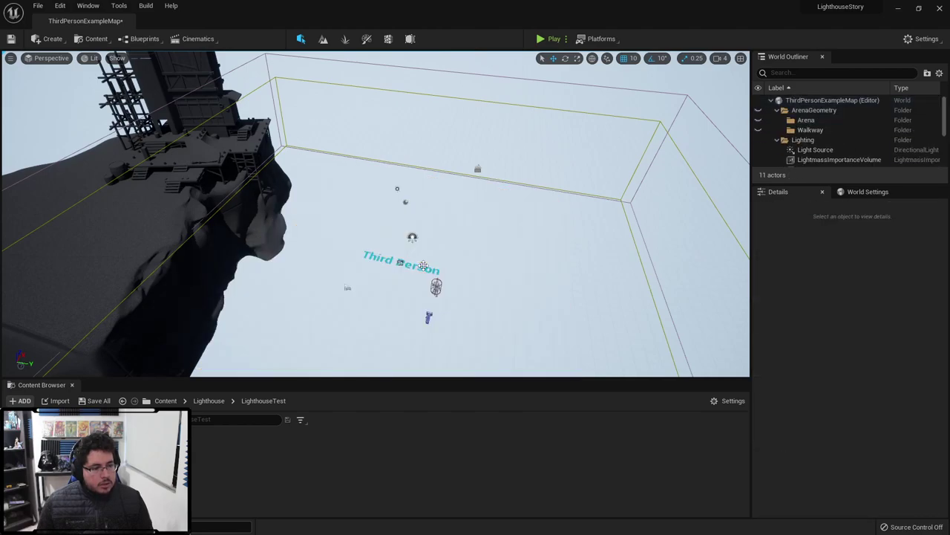
pyautogui.click(399, 263)
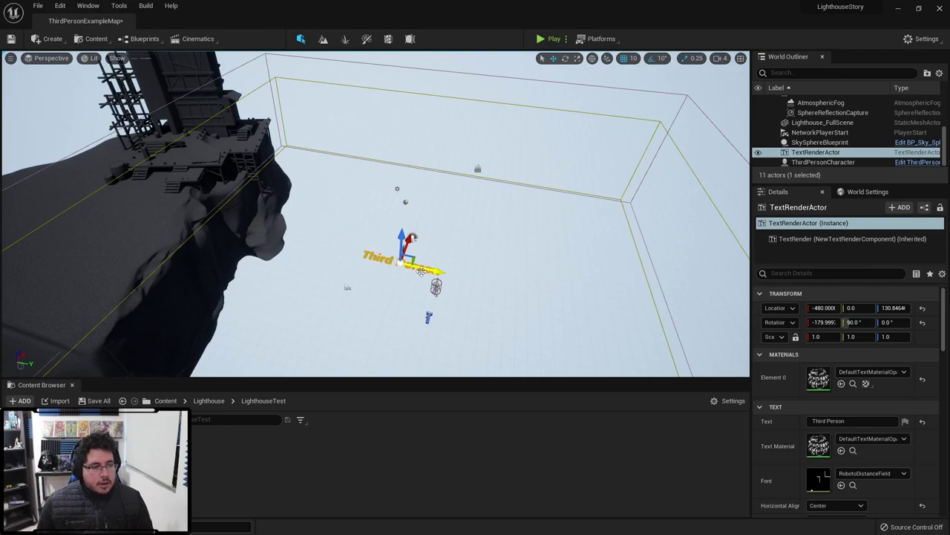
pyautogui.press('Delete')
# Step: Check which helper actors remain and move the Lighthouse_FullScene mesh back beneath the character to X 740, Y 460, Z 260
pyautogui.click(350, 287)
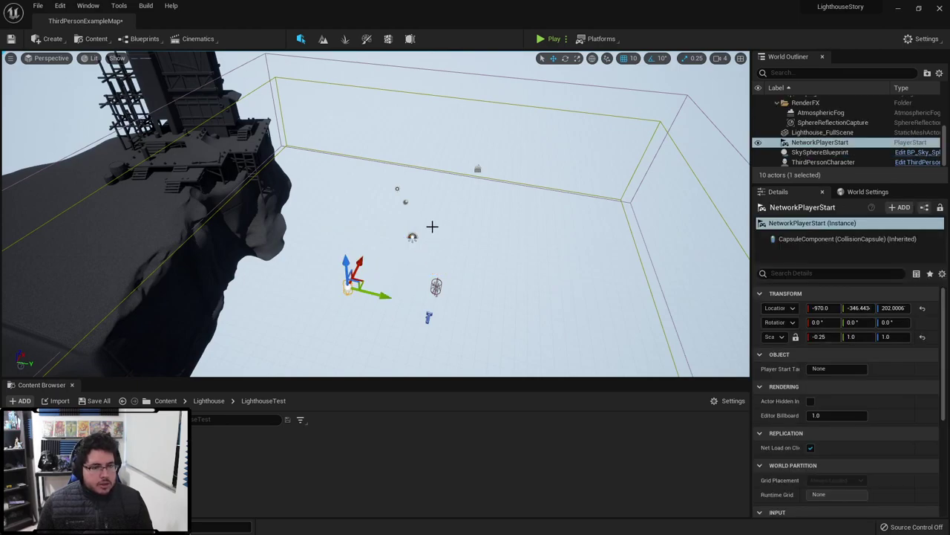
pyautogui.click(404, 202)
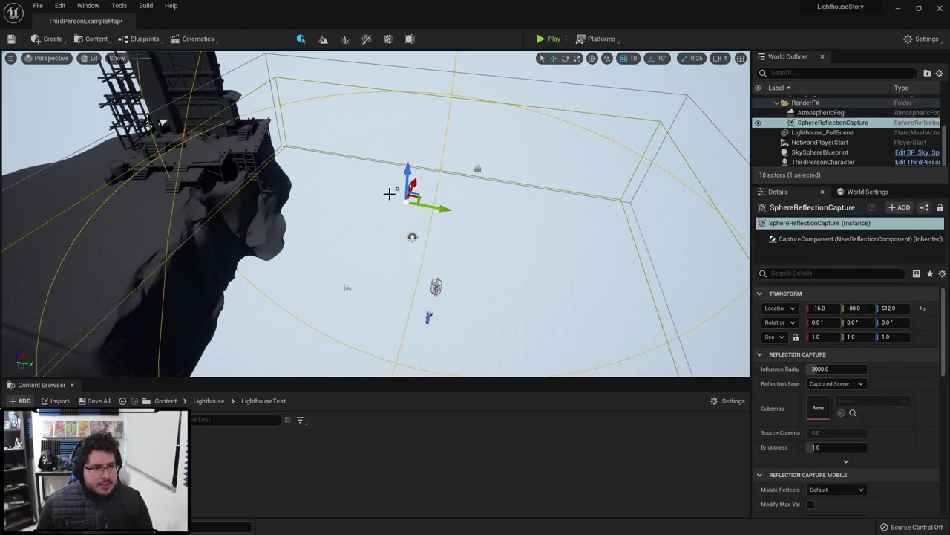
pyautogui.click(398, 190)
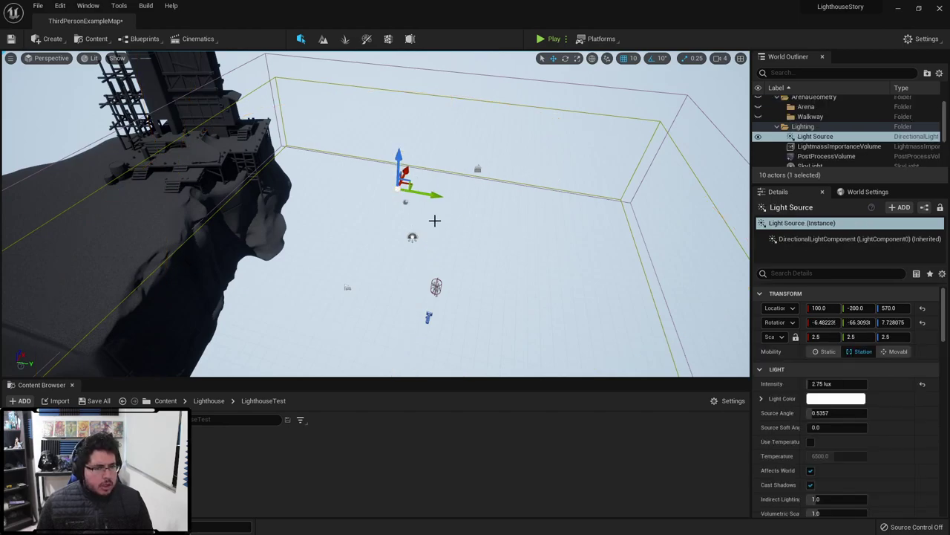
pyautogui.click(473, 173)
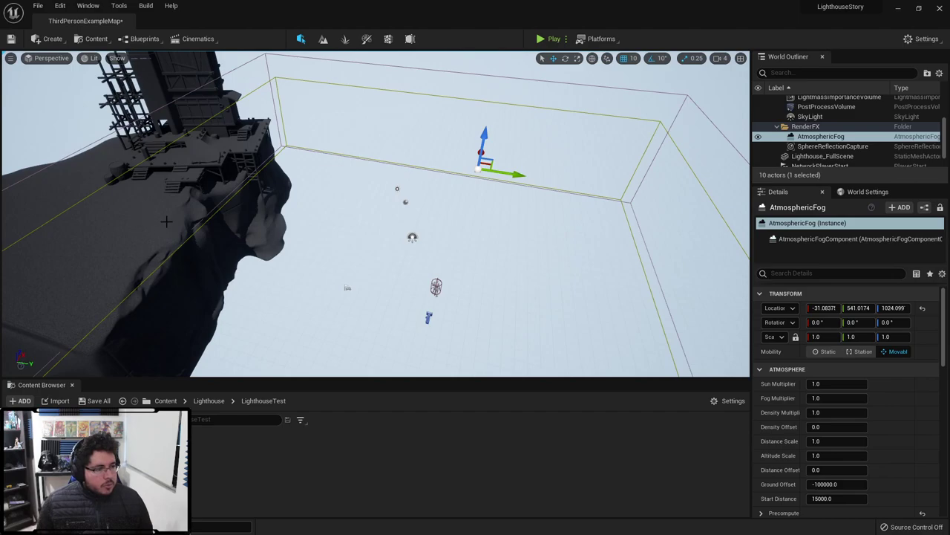
pyautogui.click(163, 122)
pyautogui.moveTo(221, 148); pyautogui.dragTo(509, 212)
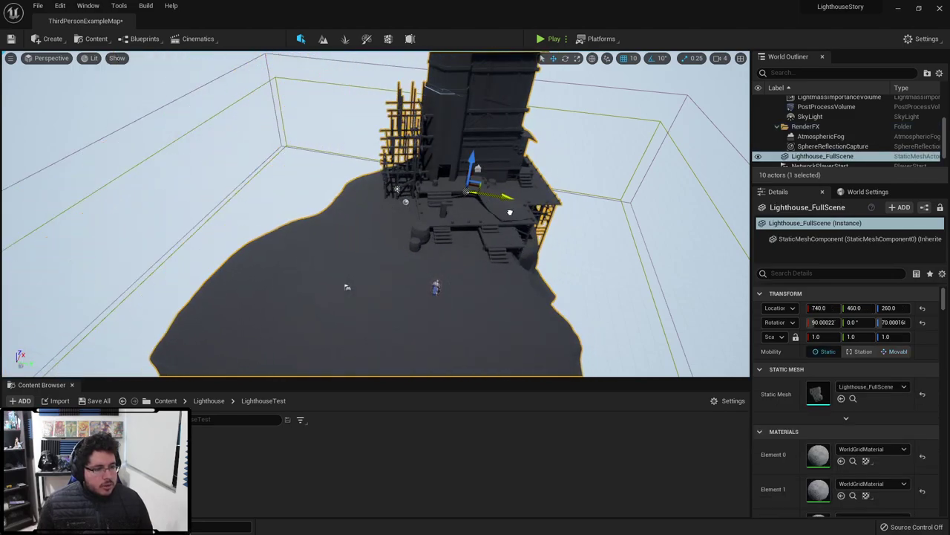
# Step: Raise the ThirdPersonCharacter above the lighthouse terrain to about Z 436 and run a brief play test
pyautogui.press('w')
pyautogui.moveTo(533, 319)
pyautogui.mouseDown(button='right')
pyautogui.moveTo(546, 382)
pyautogui.moveTo(538, 331)
pyautogui.moveTo(531, 353)
pyautogui.moveTo(533, 318)
pyautogui.mouseUp(button='right')
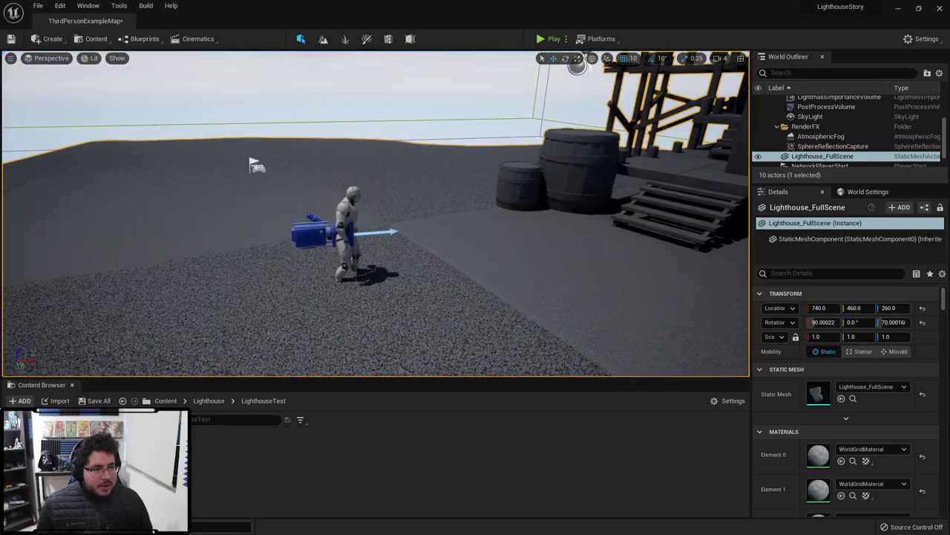
pyautogui.click(350, 217)
pyautogui.moveTo(350, 217); pyautogui.dragTo(351, 83)
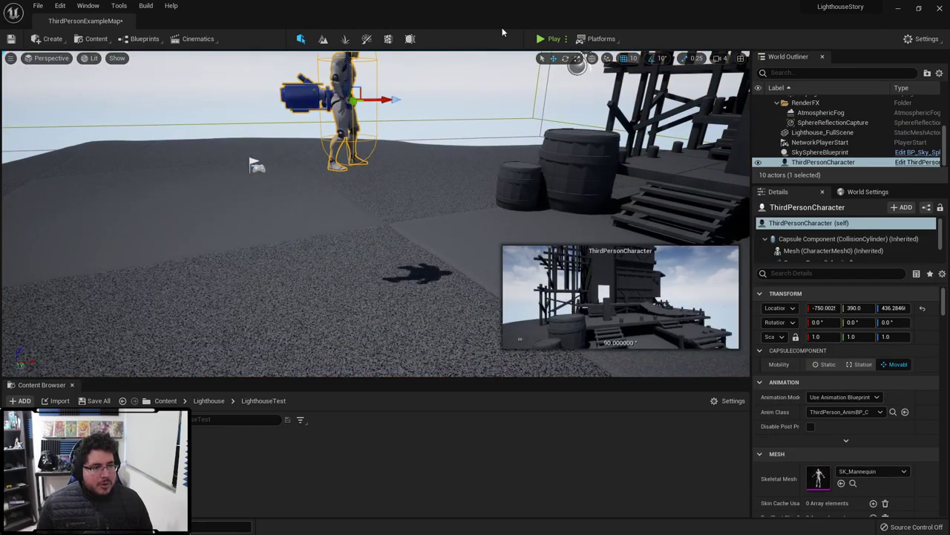
pyautogui.hotkey('alt', 'p')
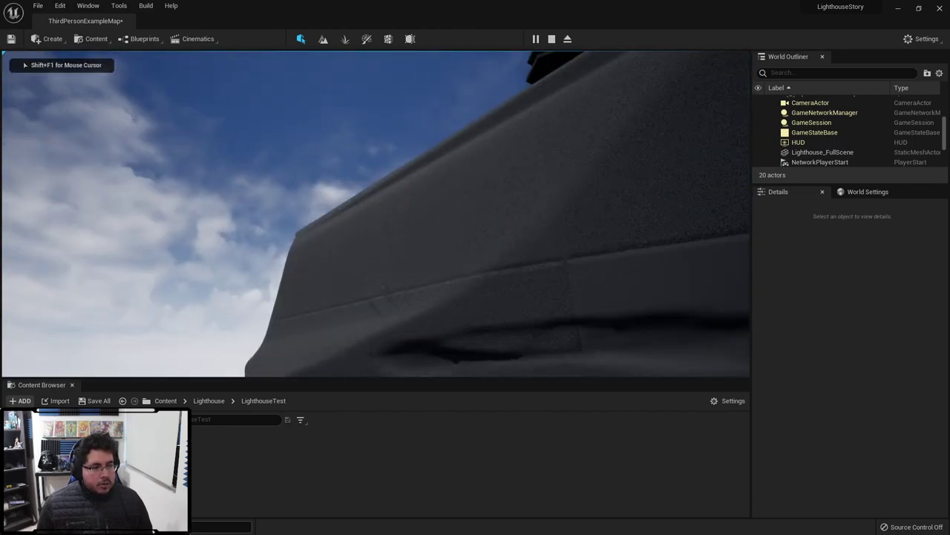
pyautogui.press('Escape')
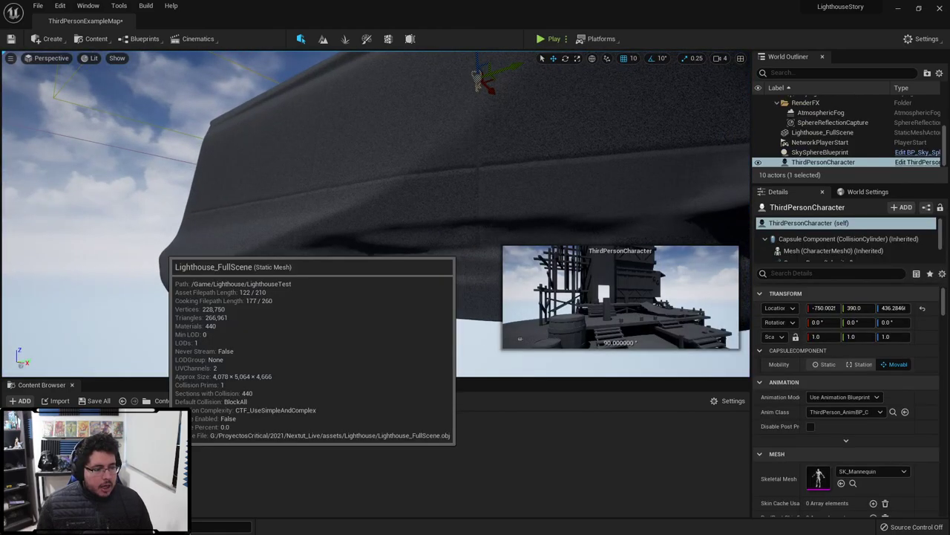
# Step: Open the Lighthouse_FullScene asset in the static mesh editor and remove its simplified collision
pyautogui.doubleClick(223, 447)
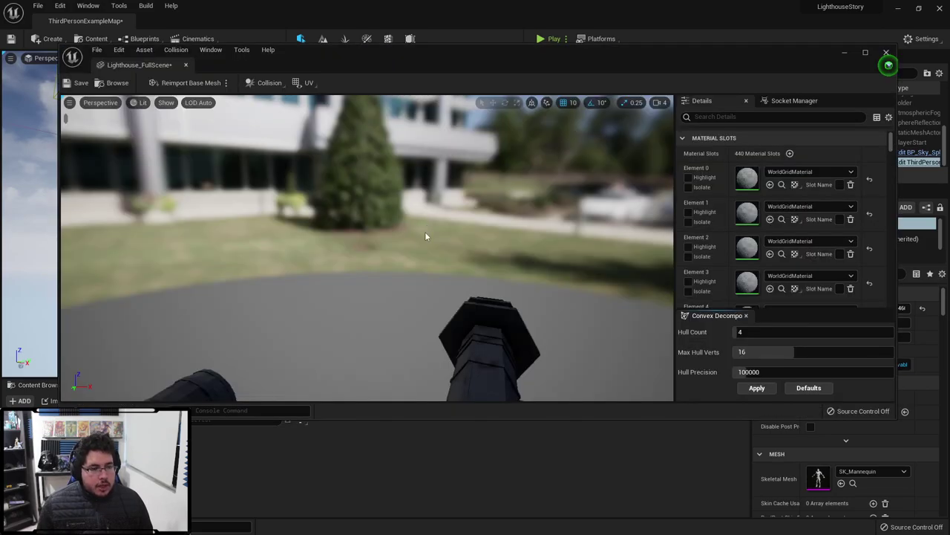
pyautogui.moveTo(426, 236); pyautogui.dragTo(468, 294, button='right')
pyautogui.moveTo(375, 186); pyautogui.dragTo(330, 162)
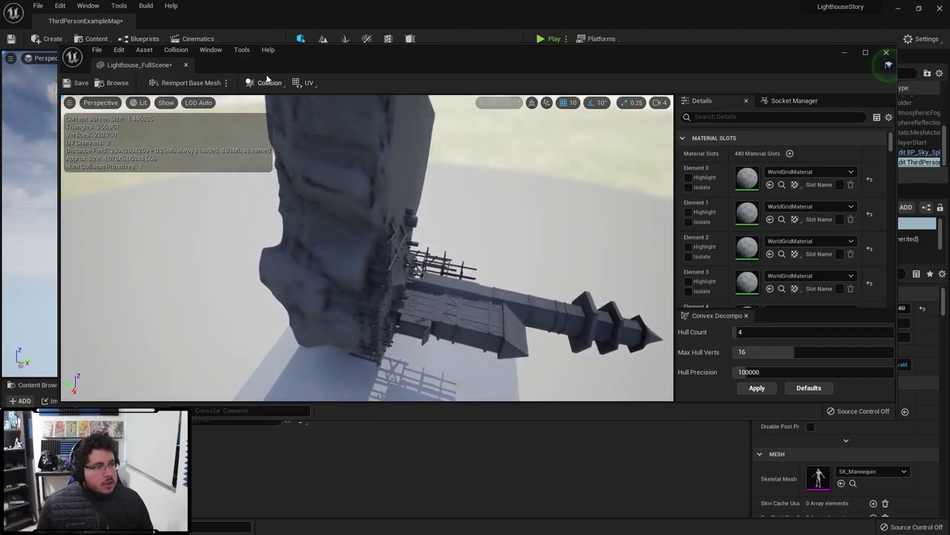
pyautogui.click(268, 83)
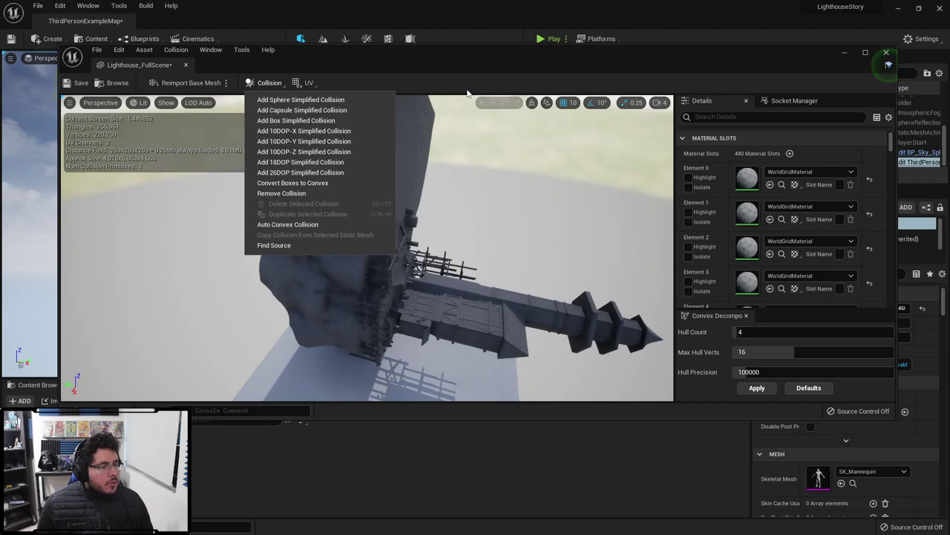
pyautogui.click(294, 195)
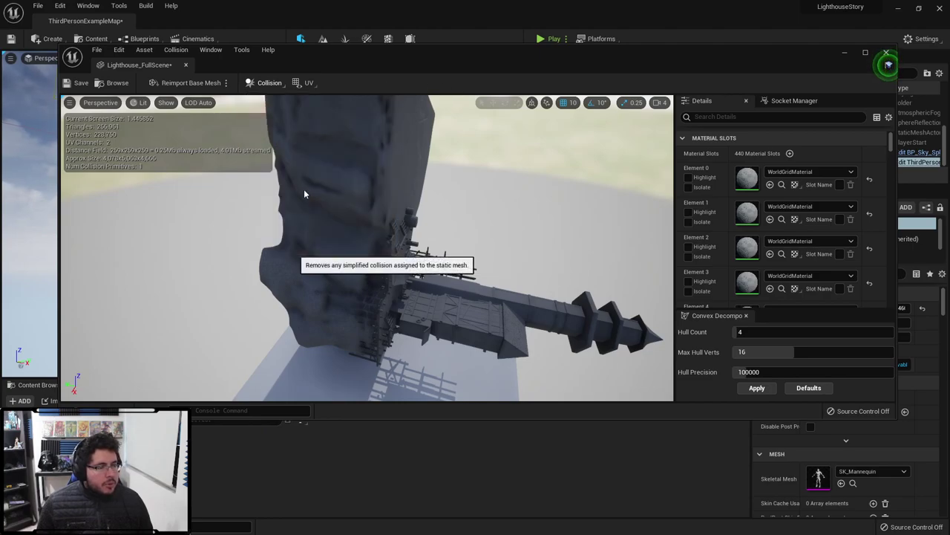
# Step: Set the mesh's Collision Complexity to Use Complex Collision As Simple, save the asset and close its editor
pyautogui.moveTo(429, 198); pyautogui.dragTo(520, 199)
pyautogui.scroll(-3, 744, 202)
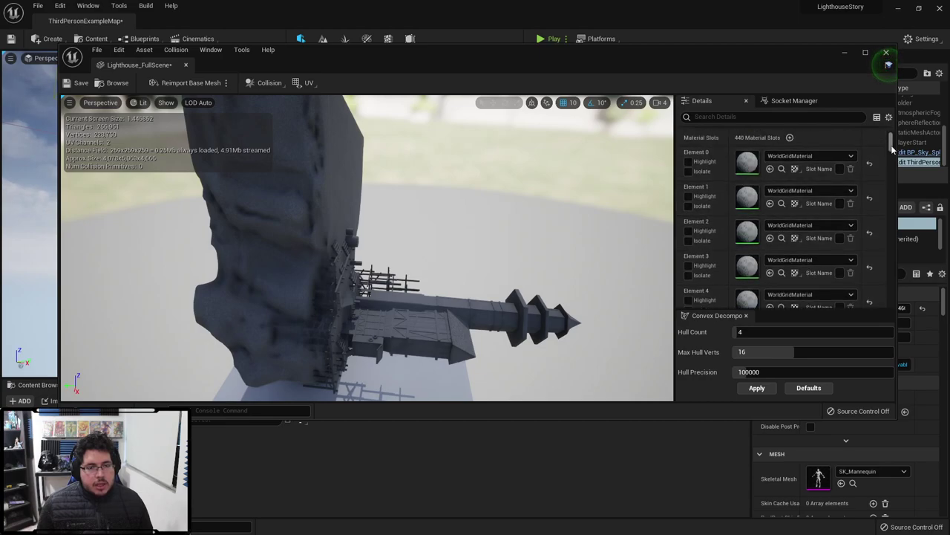
pyautogui.moveTo(891, 143); pyautogui.dragTo(885, 294)
pyautogui.scroll(-10, 885, 291)
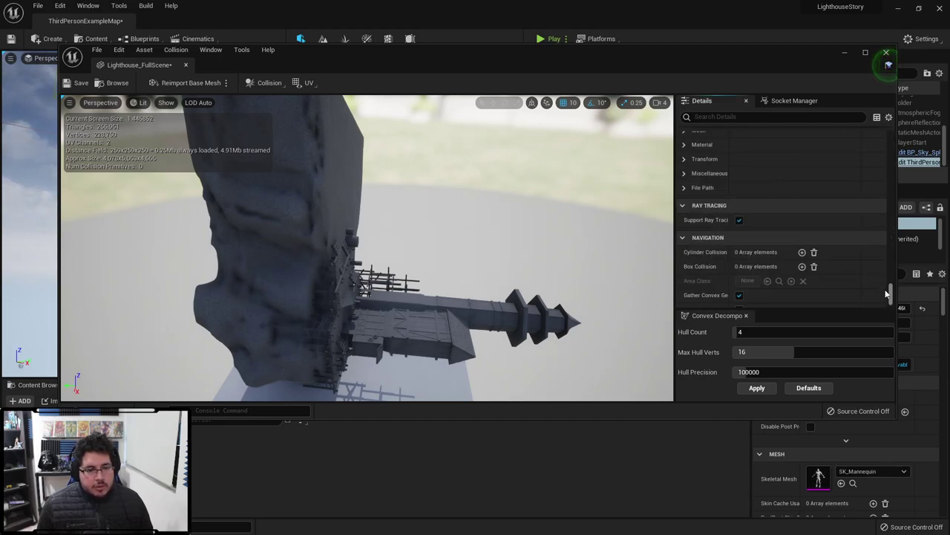
pyautogui.scroll(1, 717, 234)
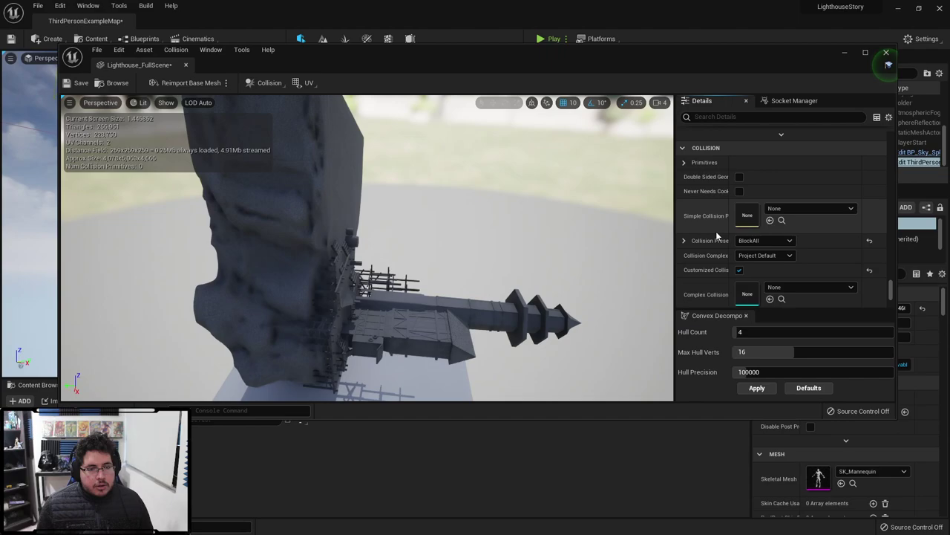
pyautogui.click(765, 242)
pyautogui.click(766, 245)
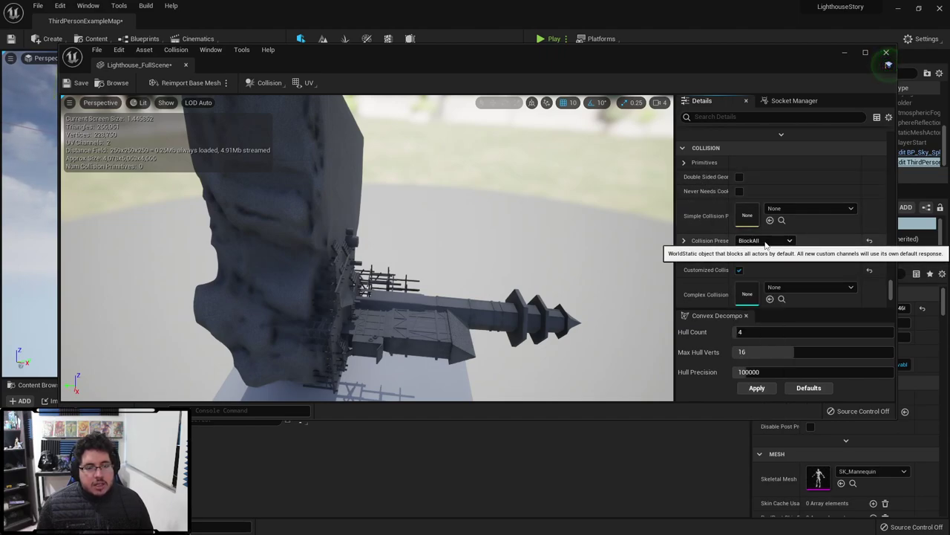
pyautogui.click(761, 256)
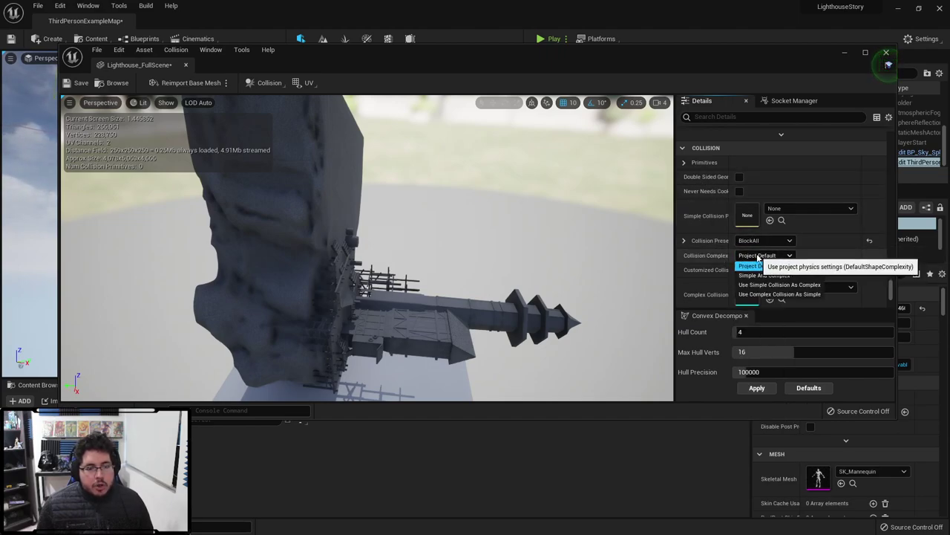
pyautogui.click(780, 294)
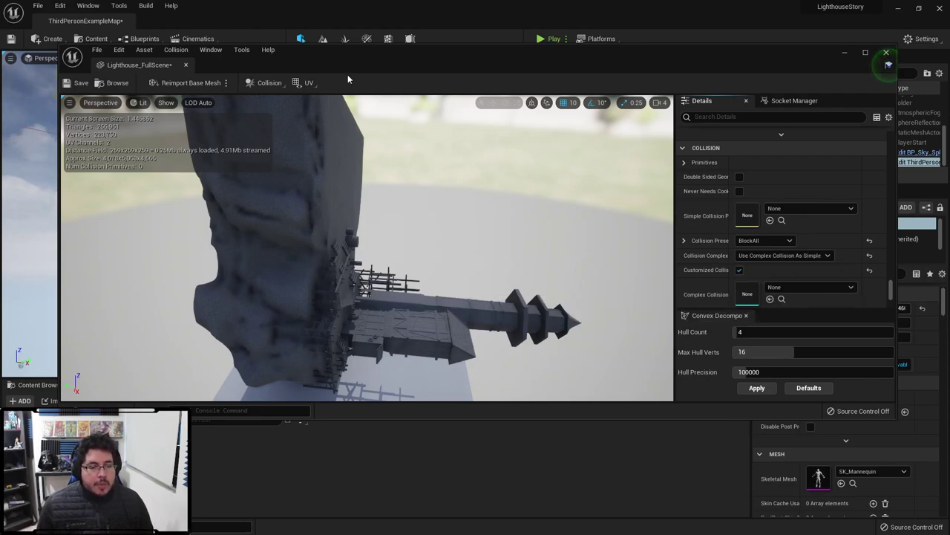
pyautogui.hotkey('ctrl', 's')
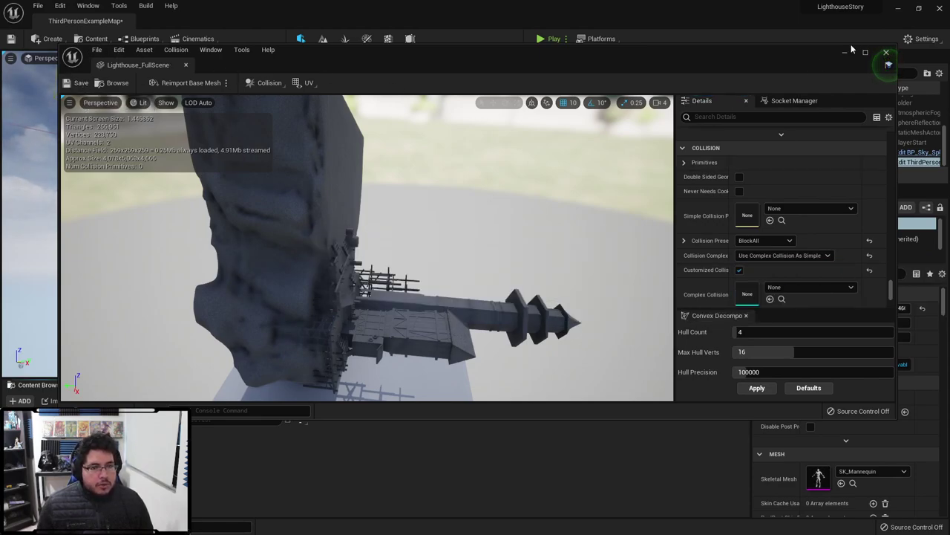
pyautogui.click(886, 52)
# Step: Play the level and run the character up the wooden stairs onto the lighthouse deck to test the collision
pyautogui.moveTo(375, 214)
pyautogui.mouseDown(button='right')
pyautogui.moveTo(376, 186)
pyautogui.moveTo(380, 241)
pyautogui.moveTo(331, 290)
pyautogui.moveTo(375, 245)
pyautogui.moveTo(377, 222)
pyautogui.mouseUp(button='right')
pyautogui.click(542, 40)
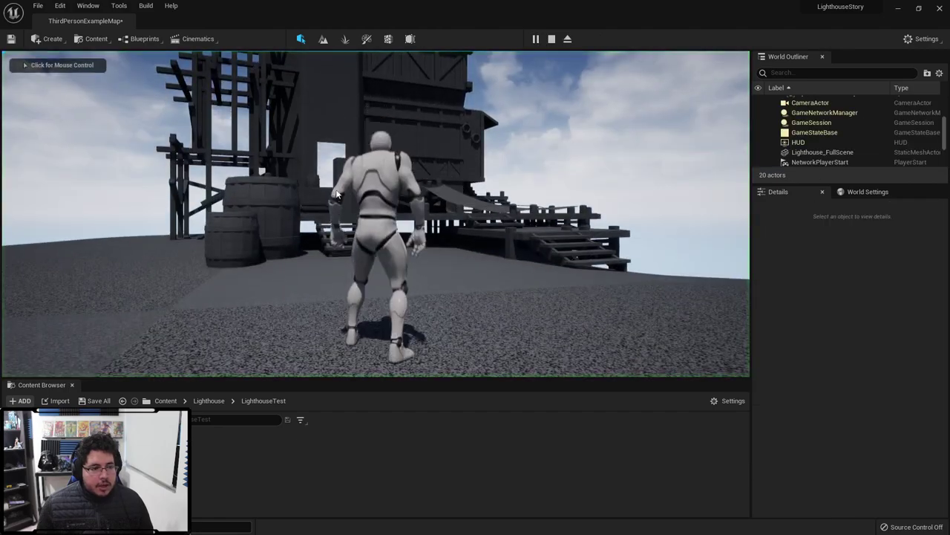
pyautogui.click(490, 156)
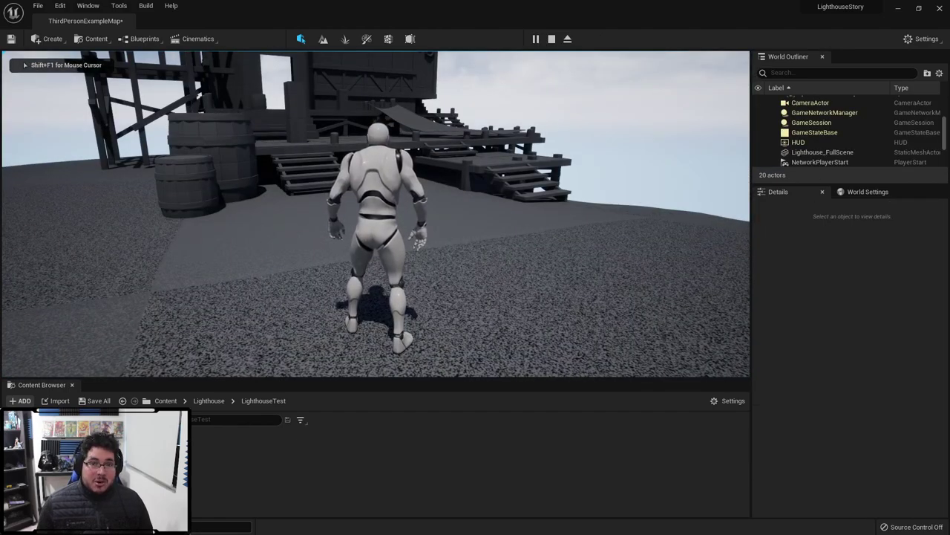
pyautogui.press('w')
pyautogui.press('d')
pyautogui.press('w')
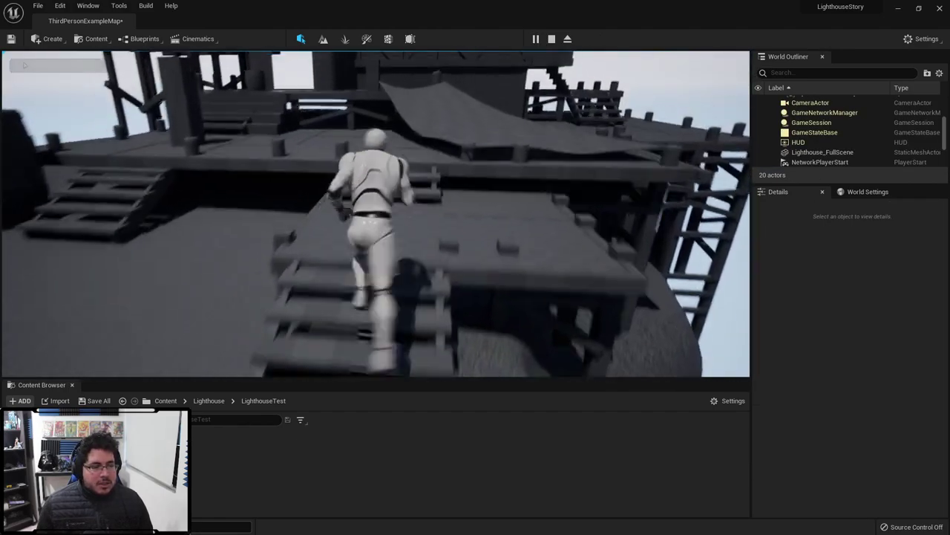
pyautogui.press('w')
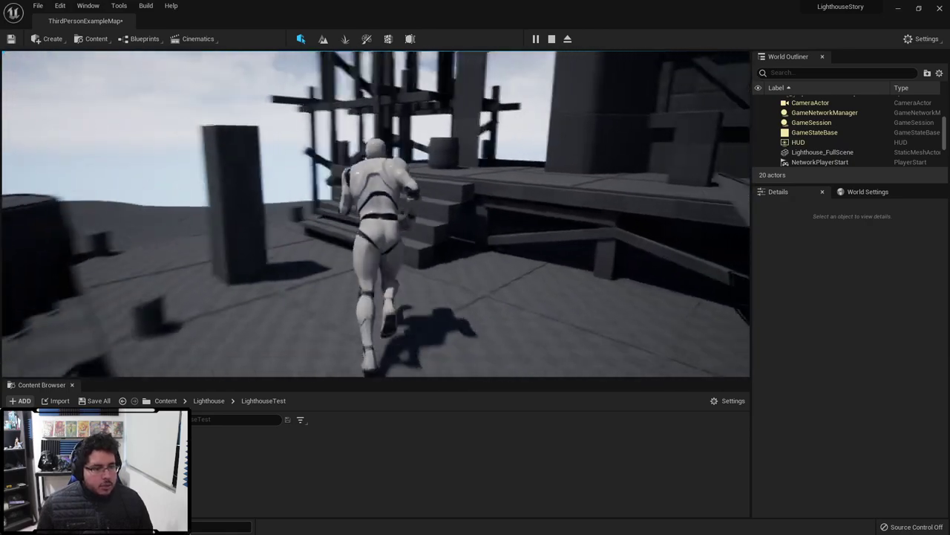
pyautogui.press('w')
pyautogui.press('a')
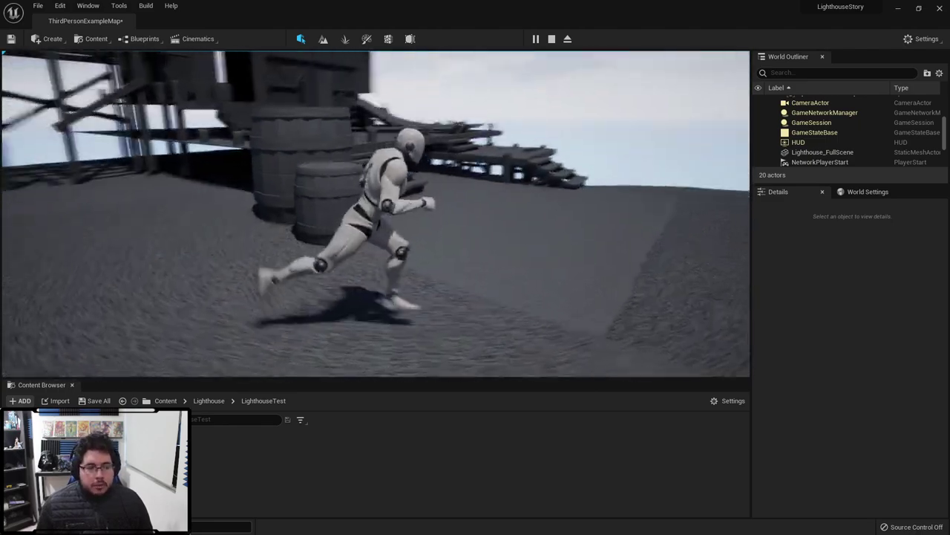
# Step: Run the character around the barrels, deck posts and open terrain to test collision across the rest of the scene
pyautogui.press('w')
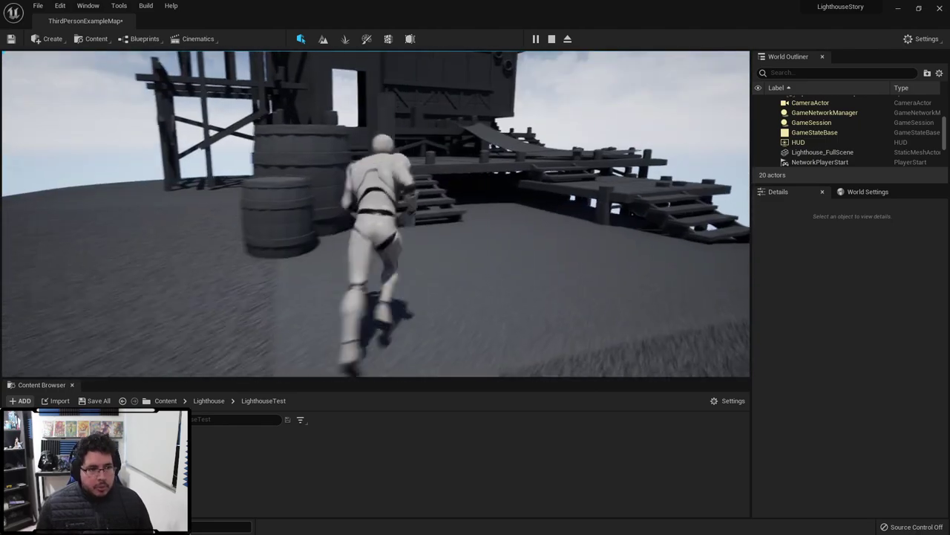
pyautogui.press('d')
pyautogui.press('a')
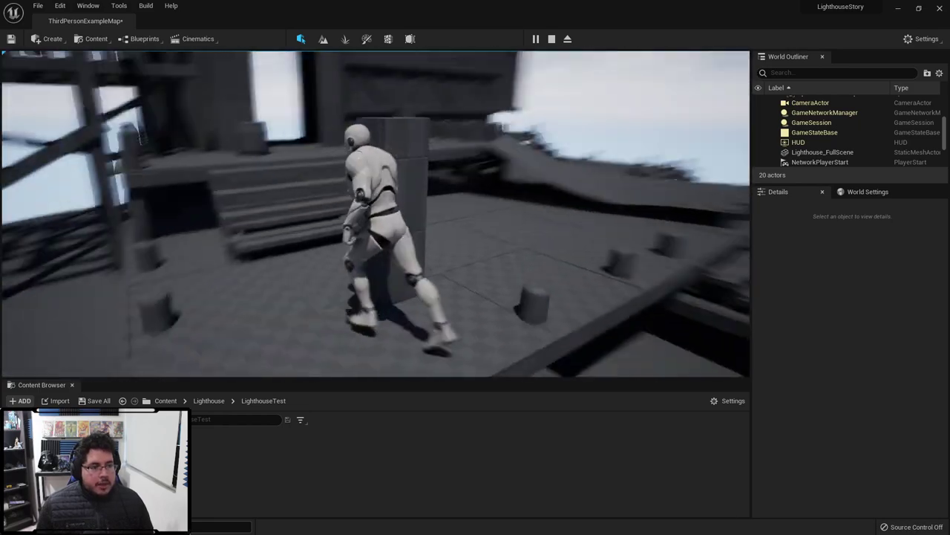
pyautogui.press('d')
pyautogui.press('w')
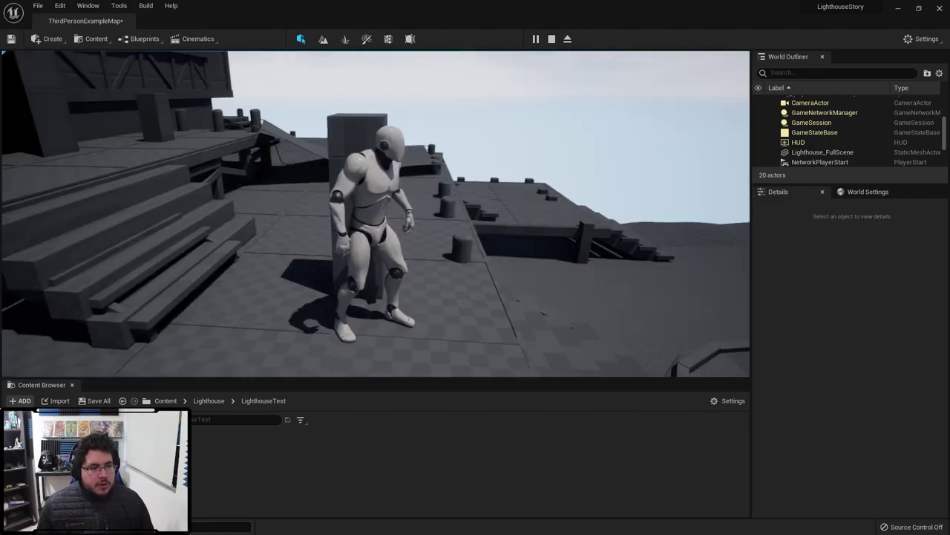
pyautogui.press('s')
pyautogui.press('a')
pyautogui.press('s')
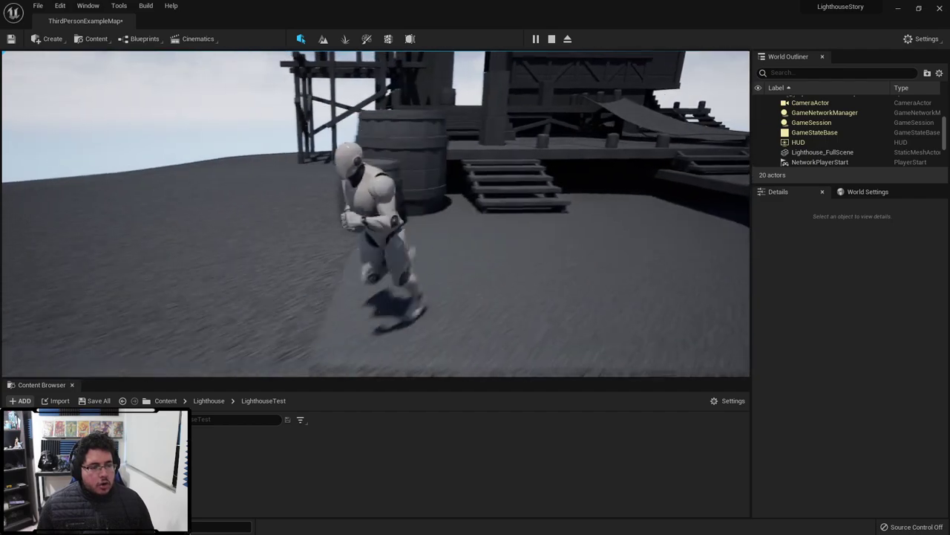
# Step: Stop the play session and pull the view back to frame the lighthouse and terrain
pyautogui.press('s')
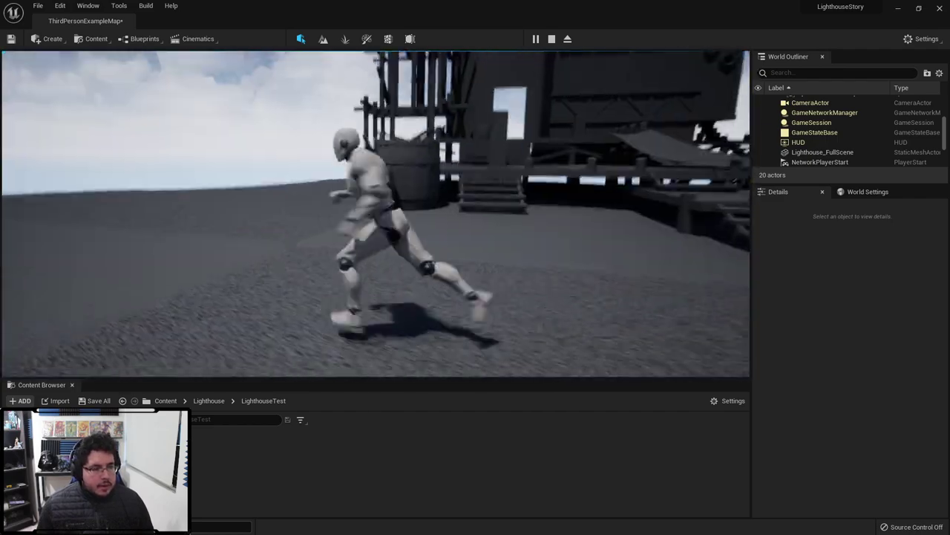
pyautogui.press('Escape')
pyautogui.press('s')
pyautogui.moveTo(486, 291); pyautogui.dragTo(474, 329, button='right')
pyautogui.press('s')
pyautogui.press('d')
pyautogui.moveTo(478, 200)
pyautogui.mouseDown(button='right')
pyautogui.moveTo(453, 197)
pyautogui.moveTo(443, 178)
pyautogui.moveTo(460, 179)
pyautogui.moveTo(477, 200)
pyautogui.mouseUp(button='right')
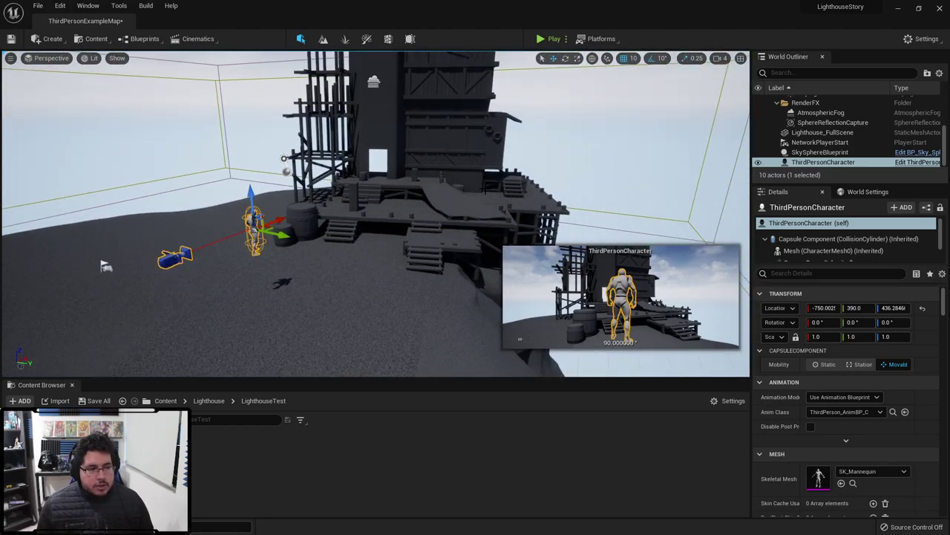
# Step: Create a material named M_GreyFifty in the LighthouseTest folder and open its material graph
pyautogui.rightClick(268, 472)
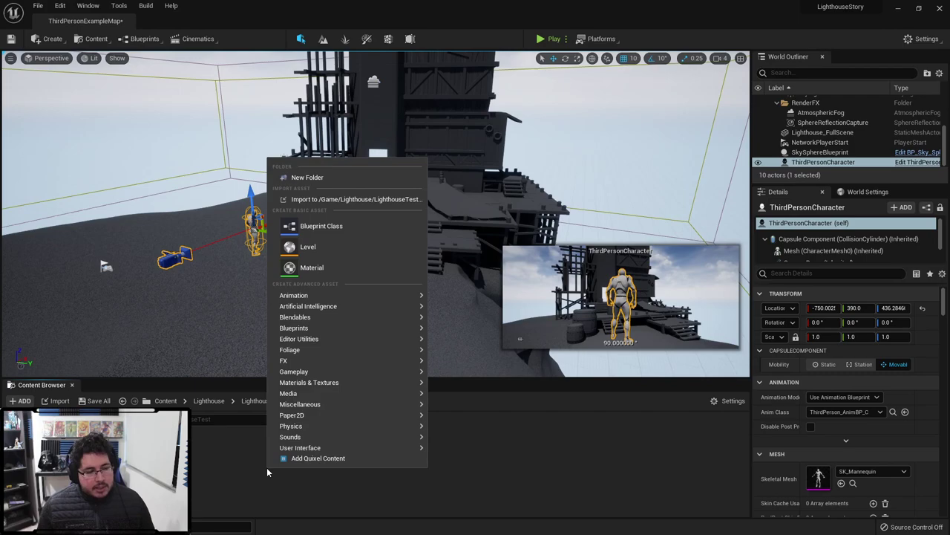
pyautogui.click(321, 267)
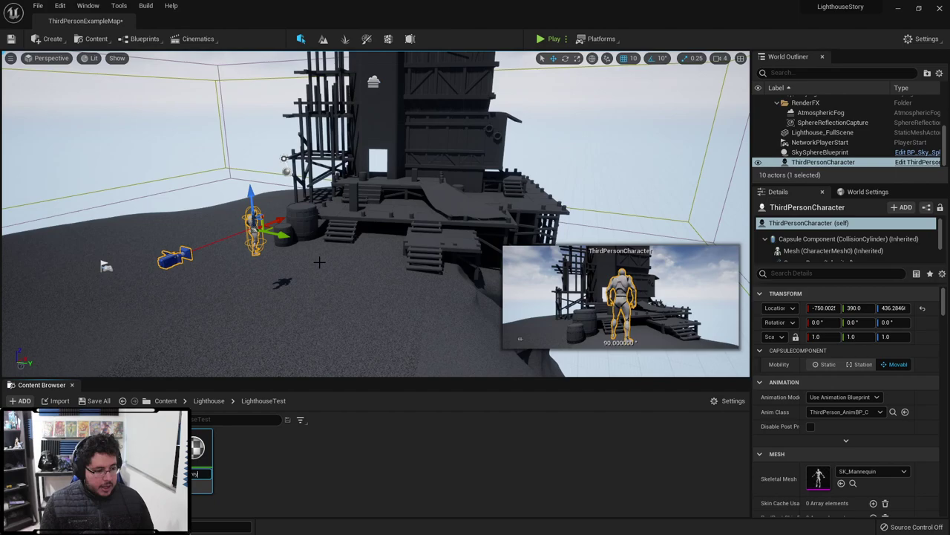
pyautogui.press('Return')
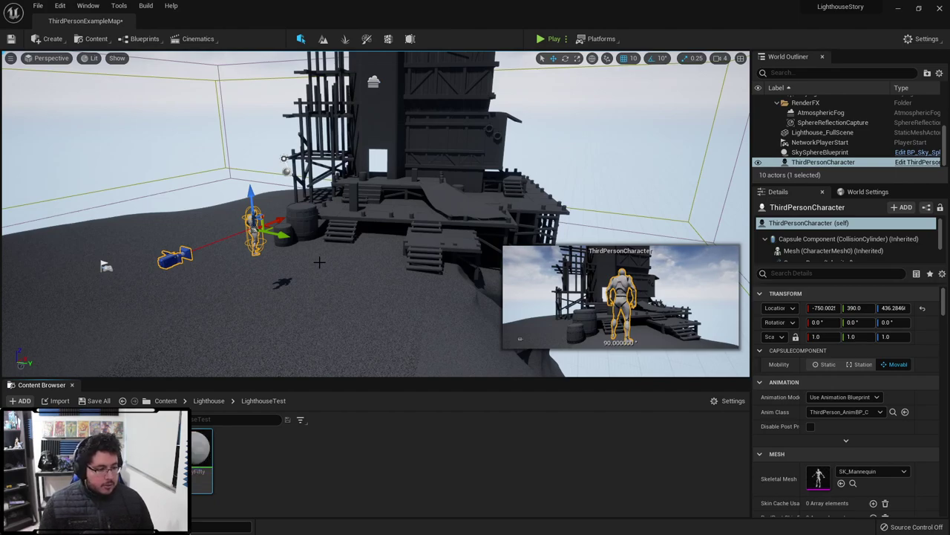
pyautogui.doubleClick(195, 457)
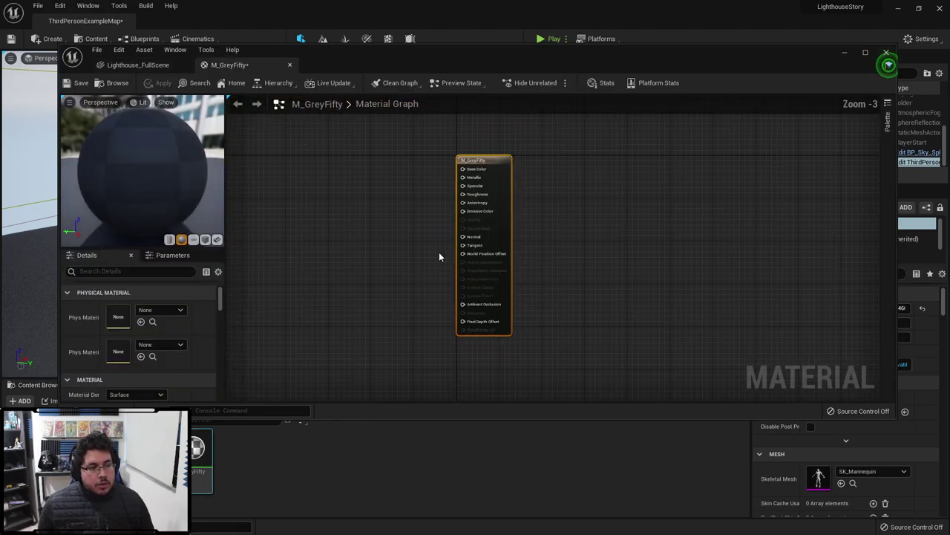
pyautogui.moveTo(439, 256); pyautogui.dragTo(528, 245, button='right')
pyautogui.scroll(-1, 537, 222)
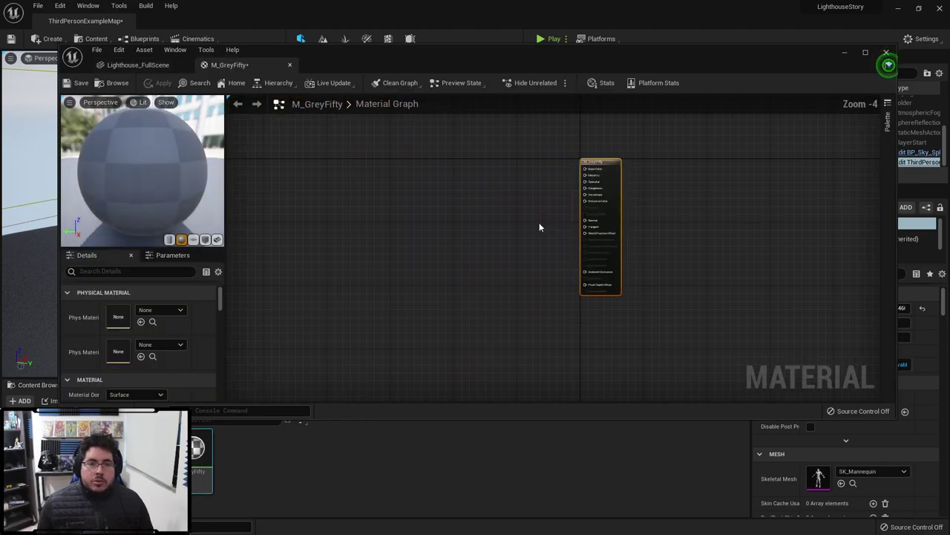
pyautogui.scroll(4, 552, 267)
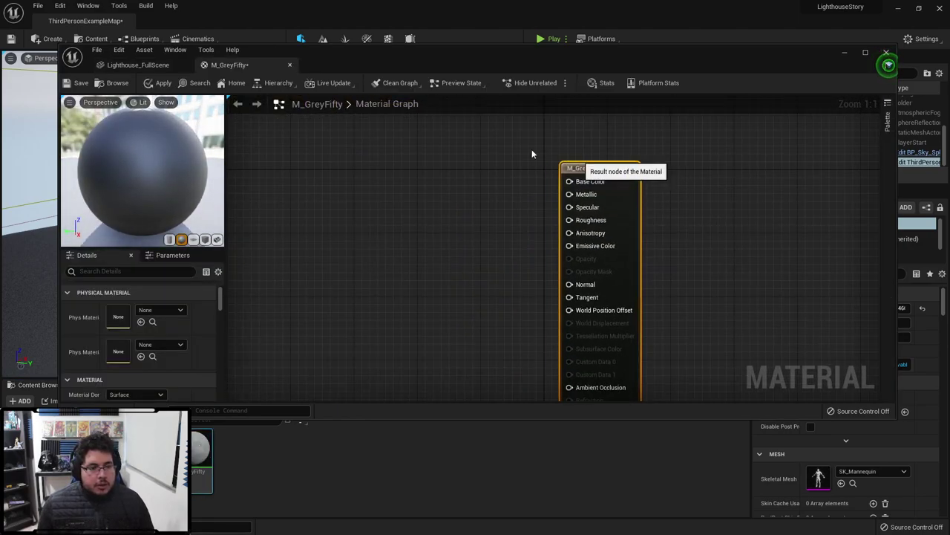
pyautogui.moveTo(572, 167); pyautogui.dragTo(532, 151)
pyautogui.scroll(-1, 397, 250)
pyautogui.moveTo(377, 262); pyautogui.dragTo(522, 234, button='right')
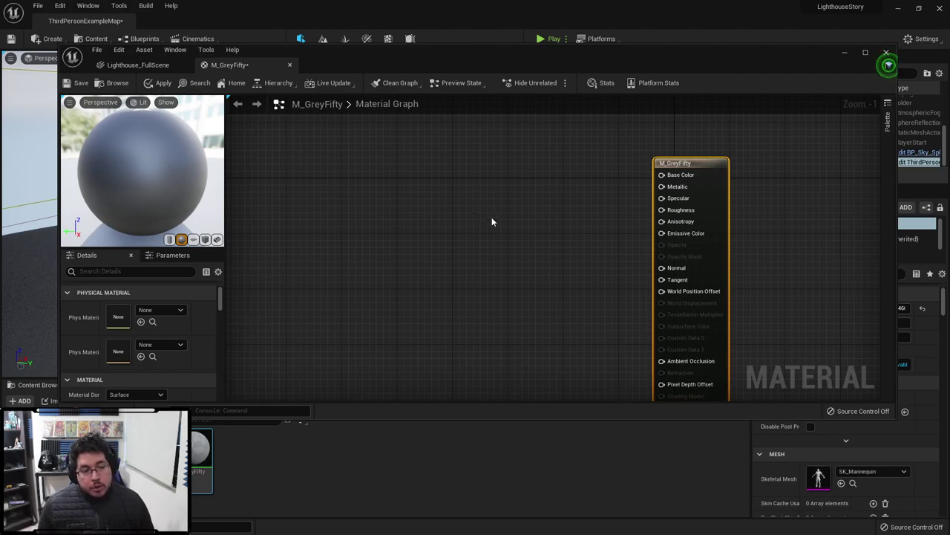
# Step: Add a Constant3Vector node in front of the M_GreyFifty result node's inputs
pyautogui.press('3')
pyautogui.click(491, 217)
pyautogui.moveTo(520, 219); pyautogui.dragTo(508, 201)
pyautogui.moveTo(485, 165); pyautogui.dragTo(416, 140, button='right')
pyautogui.moveTo(432, 179); pyautogui.dragTo(426, 176)
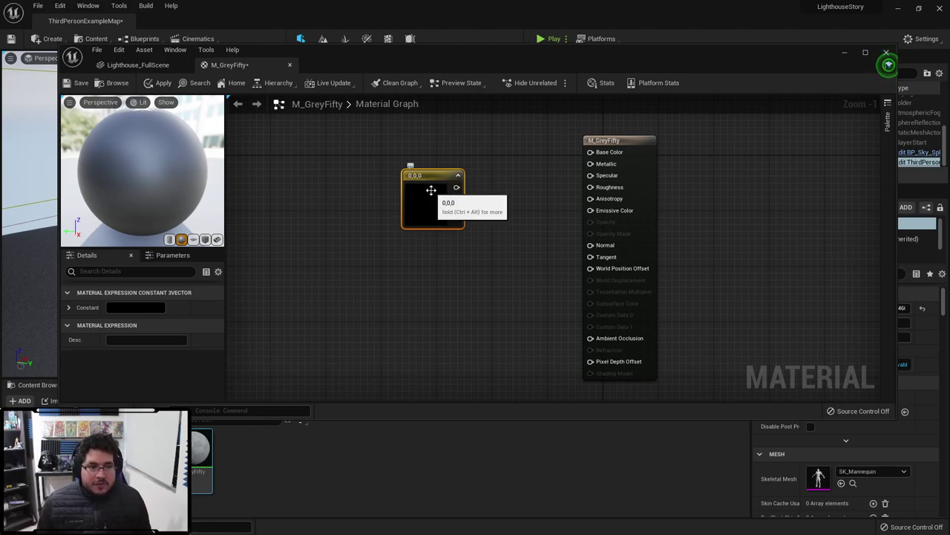
# Step: Set the Constant3Vector colour to a mid grey with a value (V) of 0.5
pyautogui.doubleClick(430, 190)
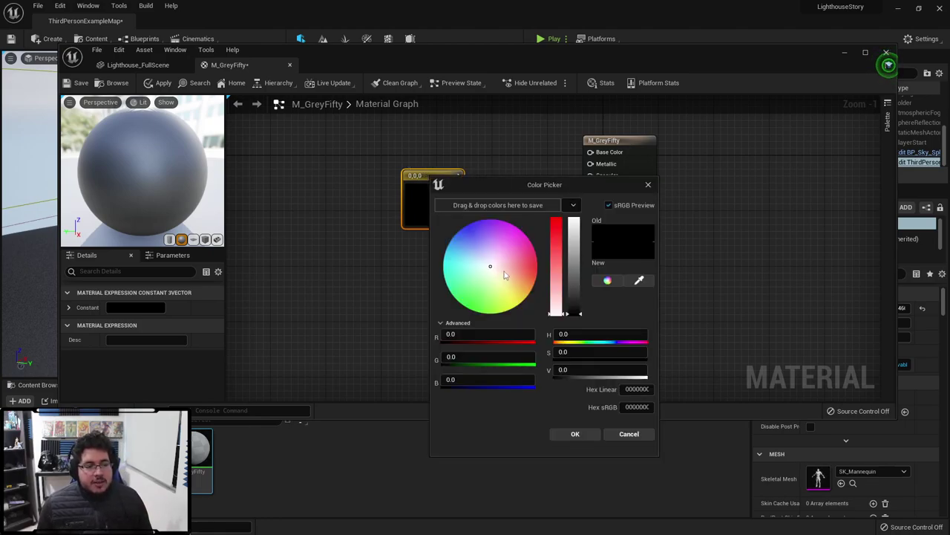
pyautogui.moveTo(576, 288); pyautogui.dragTo(576, 265)
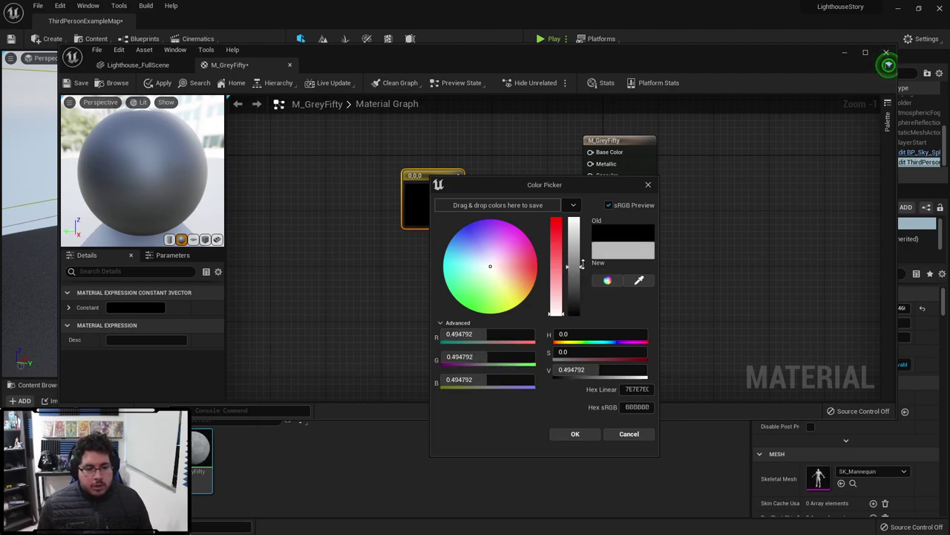
pyautogui.click(586, 369)
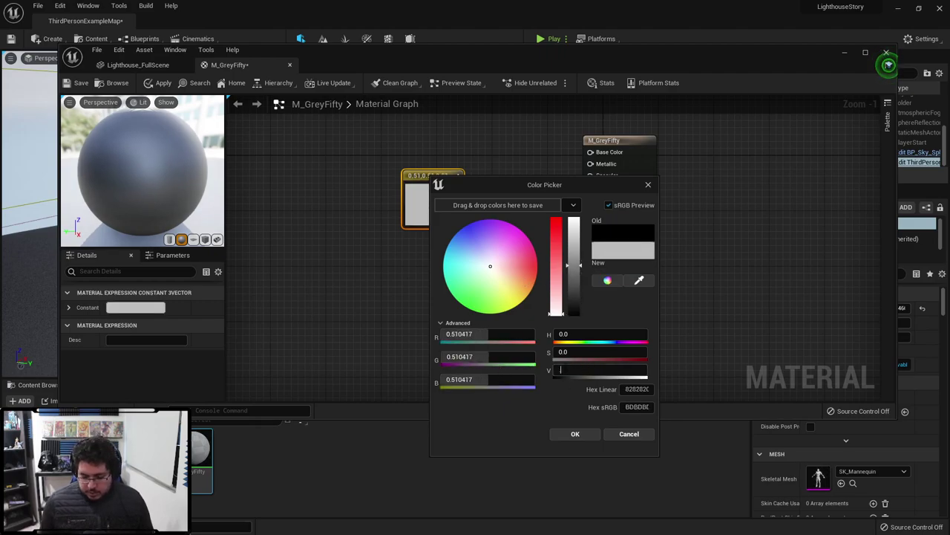
pyautogui.write('0.5')
pyautogui.press('Return')
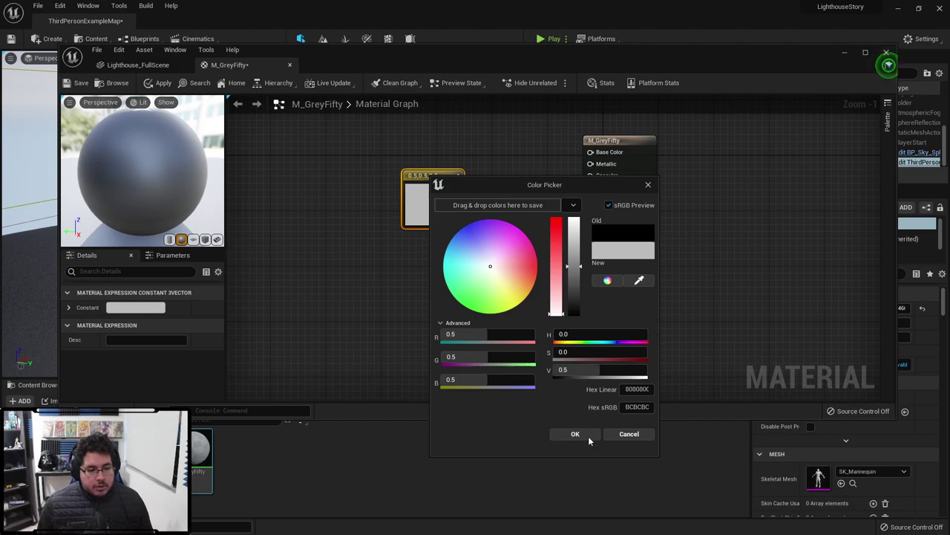
pyautogui.click(575, 435)
# Step: Connect the grey colour node to Base Color and align it with that input
pyautogui.moveTo(458, 189); pyautogui.dragTo(593, 152)
pyautogui.moveTo(434, 175); pyautogui.dragTo(434, 155)
pyautogui.moveTo(124, 141); pyautogui.dragTo(119, 183)
pyautogui.click(392, 271)
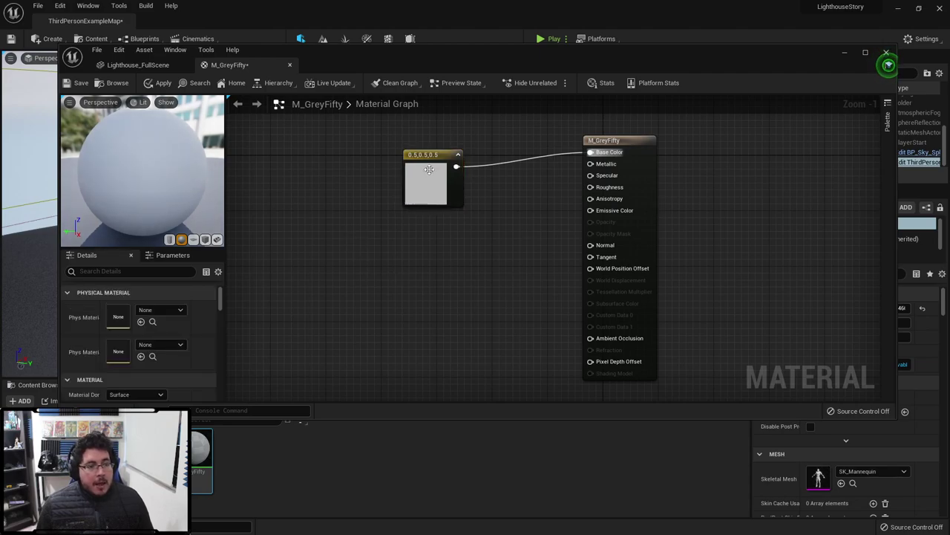
pyautogui.moveTo(429, 172); pyautogui.dragTo(415, 158)
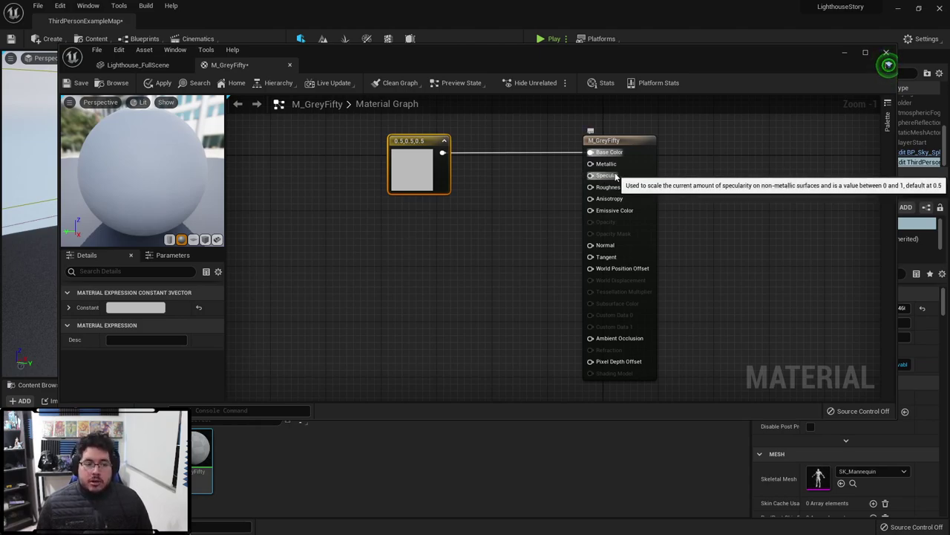
# Step: Add a Constant node of 0, connect it to Specular and place it beneath the colour node
pyautogui.click(449, 271)
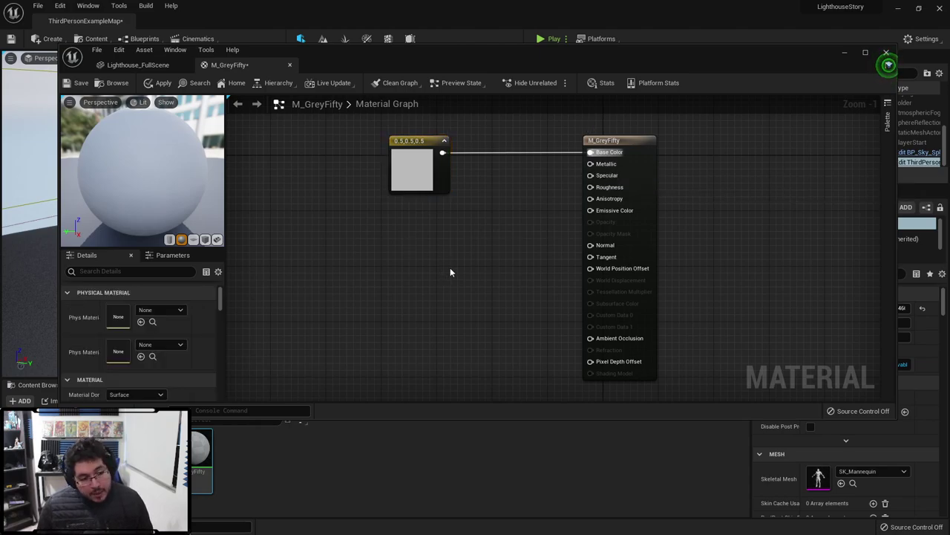
pyautogui.click(450, 272)
pyautogui.moveTo(450, 272); pyautogui.dragTo(450, 234)
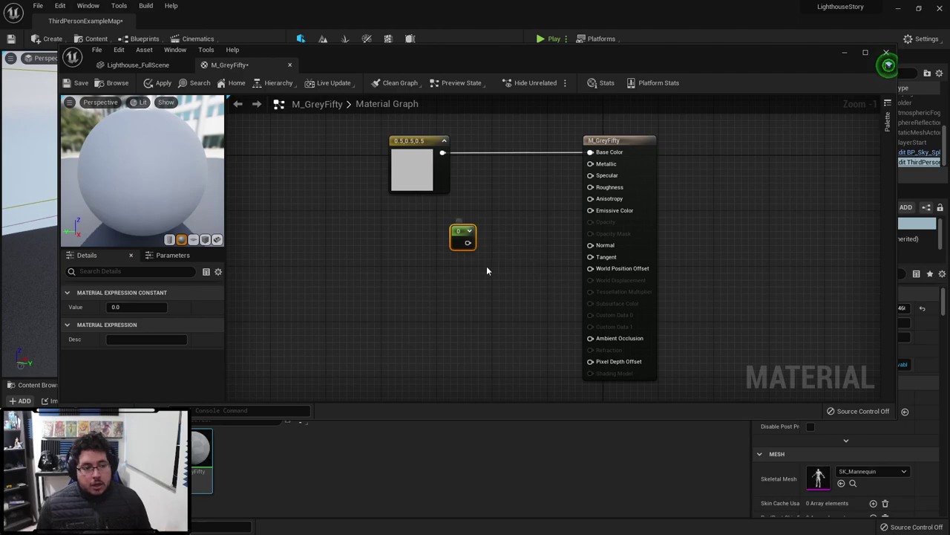
pyautogui.moveTo(468, 242); pyautogui.dragTo(590, 176)
pyautogui.moveTo(453, 226); pyautogui.dragTo(412, 207)
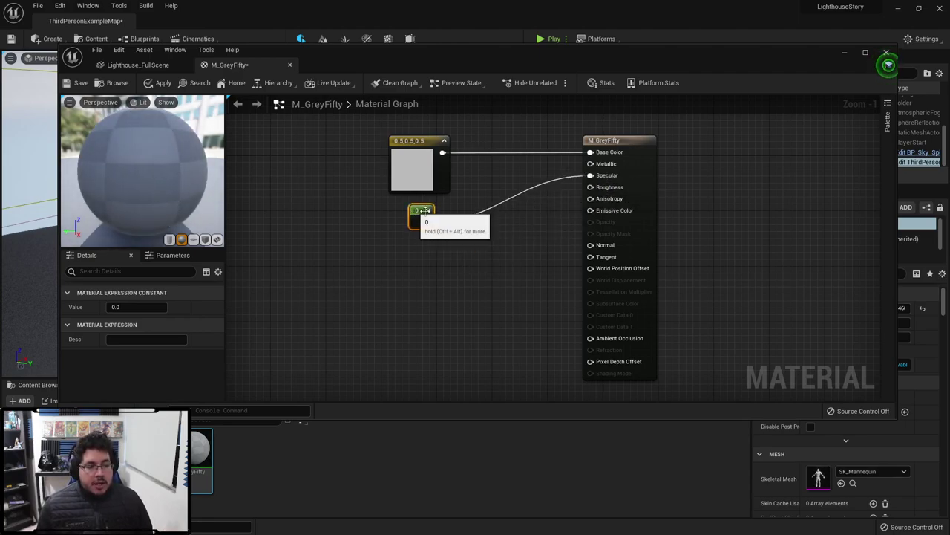
# Step: Add a second Constant node with a value of 1, connect it to Roughness and line it up beneath the first
pyautogui.click(460, 271)
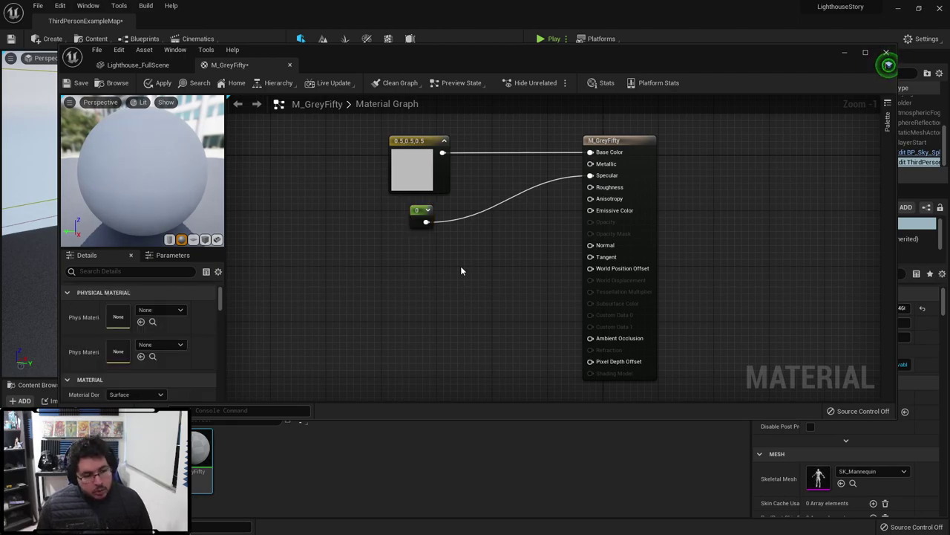
pyautogui.click(460, 271)
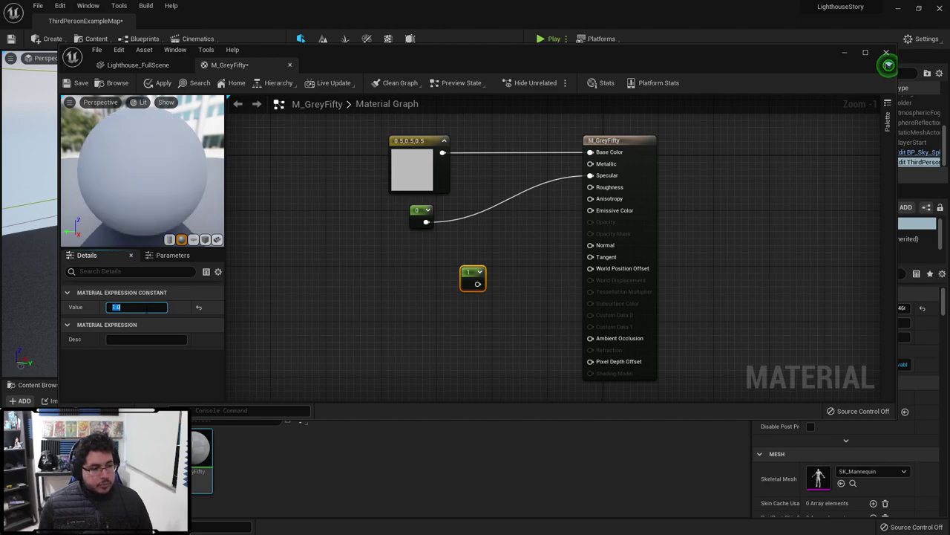
pyautogui.moveTo(477, 284); pyautogui.dragTo(591, 187)
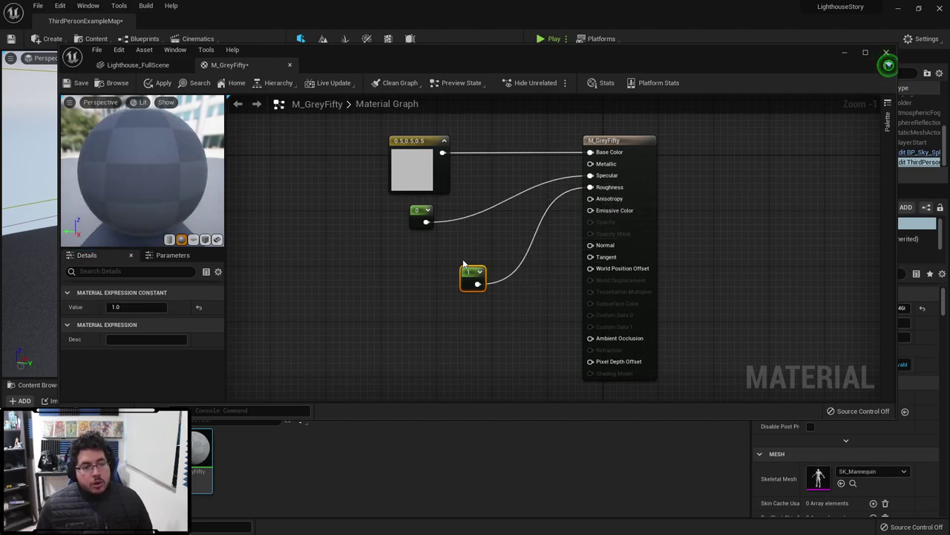
pyautogui.moveTo(463, 264); pyautogui.dragTo(411, 258)
# Step: Check the material on the preview sphere, save M_GreyFifty and close its editor
pyautogui.moveTo(141, 178); pyautogui.dragTo(153, 215)
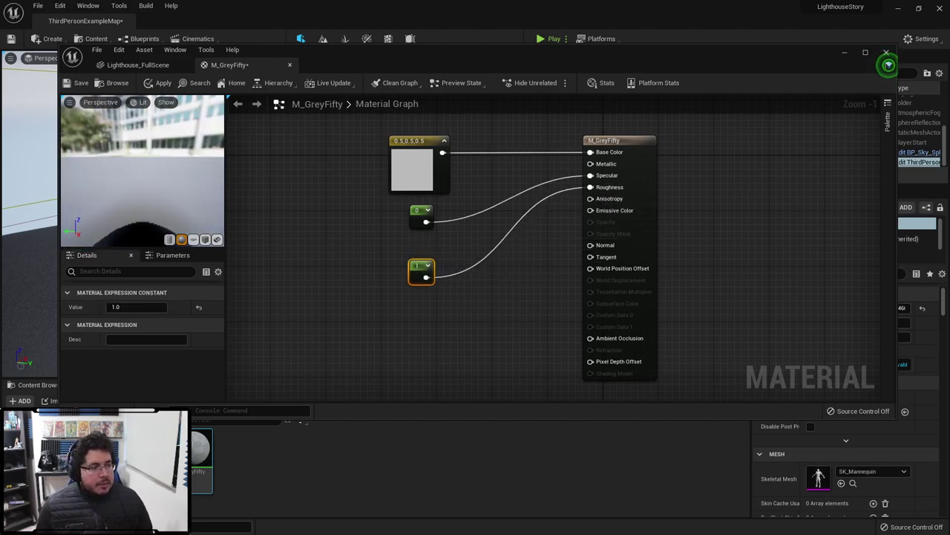
pyautogui.moveTo(142, 171); pyautogui.dragTo(141, 200, button='right')
pyautogui.moveTo(104, 166); pyautogui.dragTo(216, 172)
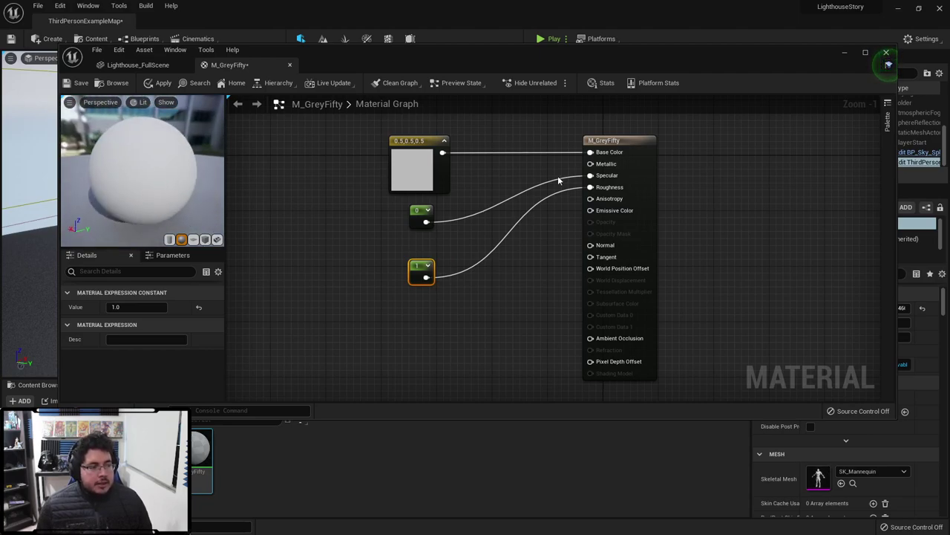
pyautogui.click(77, 83)
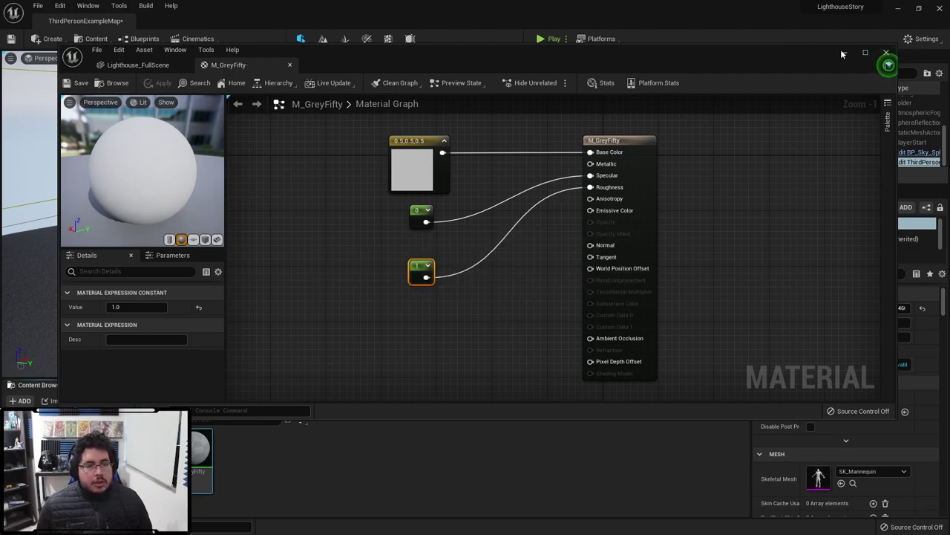
pyautogui.click(886, 52)
# Step: Apply M_GreyFifty to the terrain, the large and small barrels, and the deck section beside them
pyautogui.moveTo(201, 450); pyautogui.dragTo(214, 326)
pyautogui.press('a')
pyautogui.moveTo(339, 300); pyautogui.dragTo(461, 306, button='right')
pyautogui.press('w')
pyautogui.press('s')
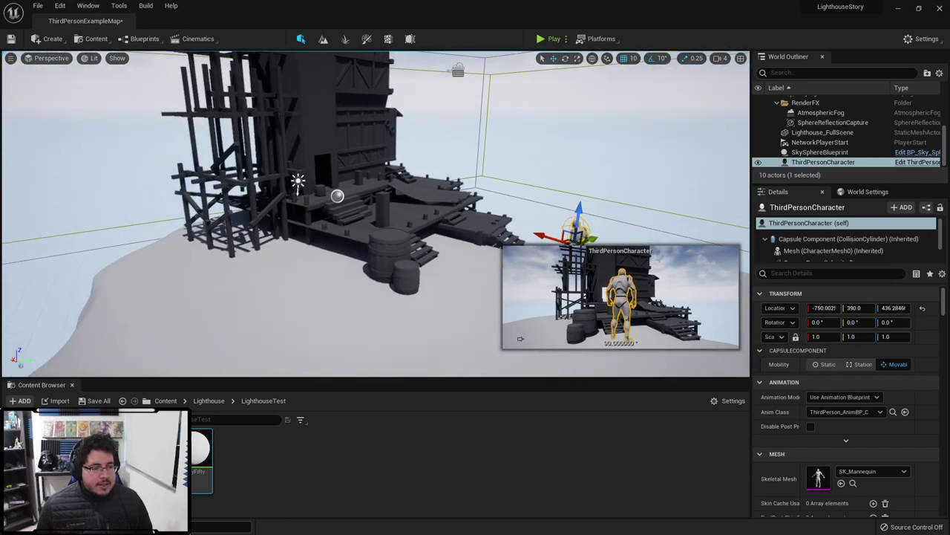
pyautogui.moveTo(201, 449); pyautogui.dragTo(403, 276)
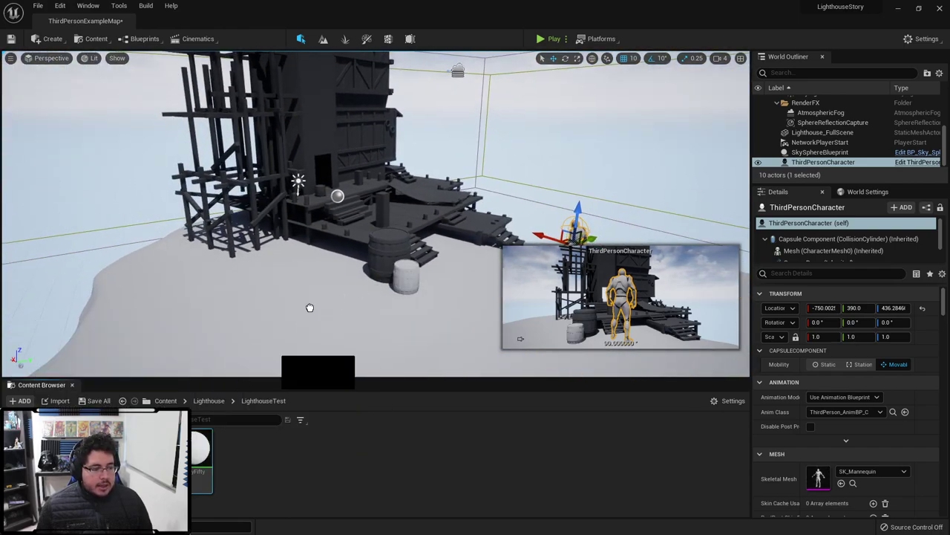
pyautogui.moveTo(309, 307); pyautogui.dragTo(394, 252)
pyautogui.moveTo(204, 440); pyautogui.dragTo(334, 232)
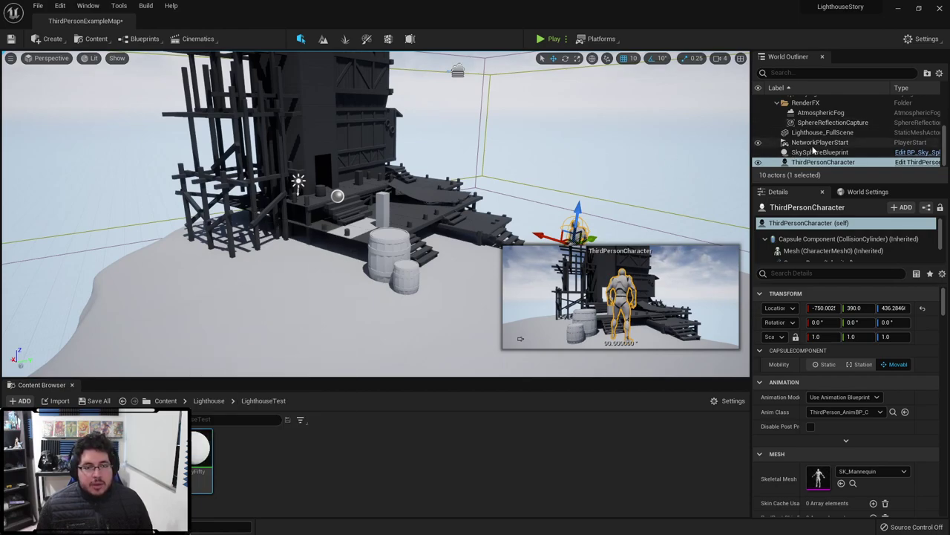
# Step: Select the Lighthouse_FullScene mesh and look through its list of material elements
pyautogui.scroll(-2, 836, 418)
pyautogui.scroll(-1, 836, 416)
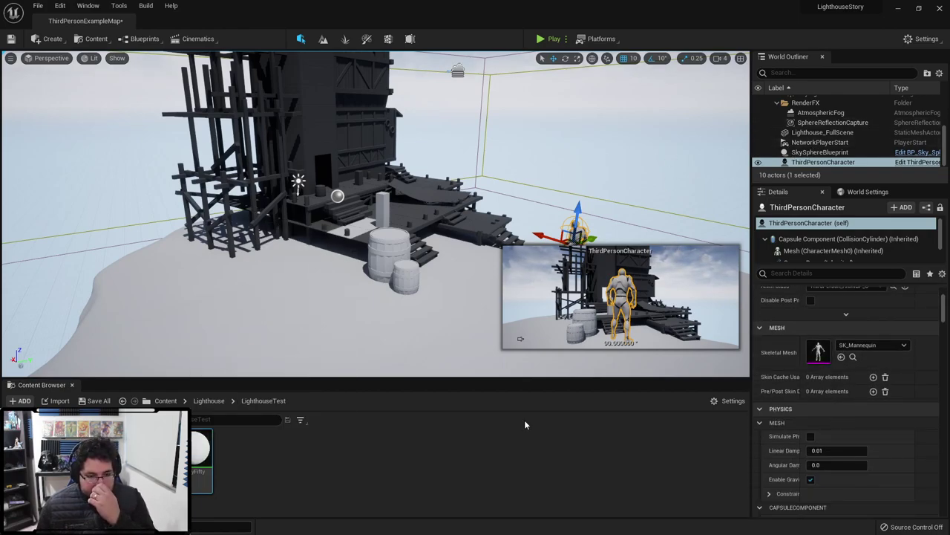
pyautogui.click(345, 141)
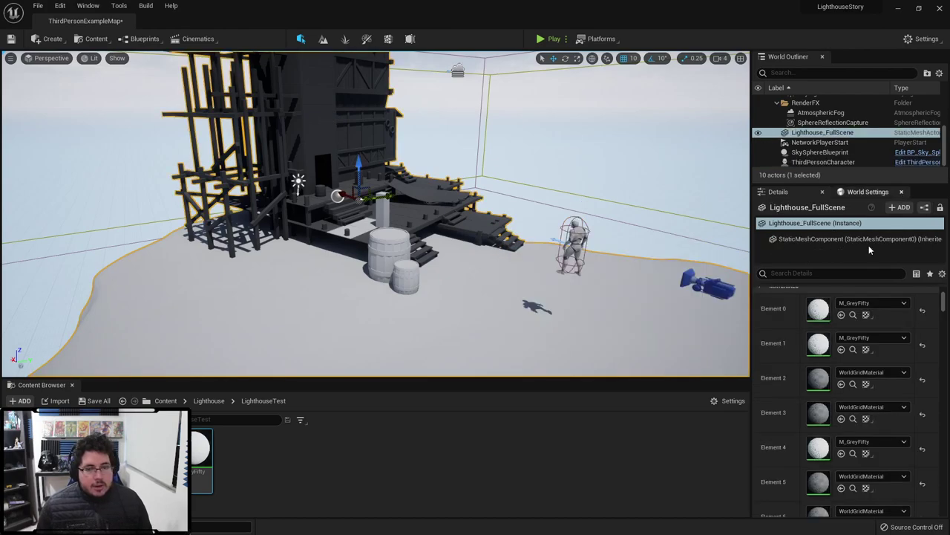
pyautogui.scroll(1, 819, 336)
pyautogui.scroll(1, 819, 335)
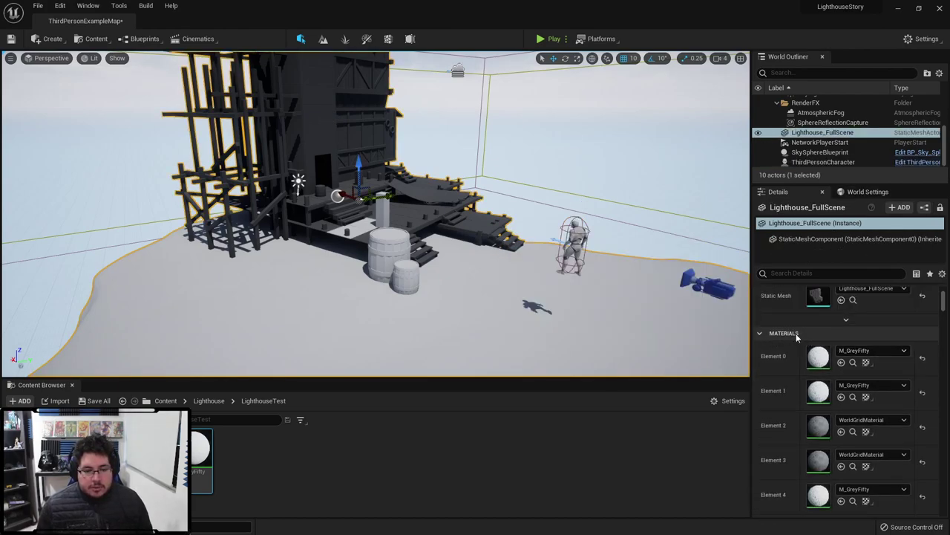
pyautogui.scroll(-4, 846, 340)
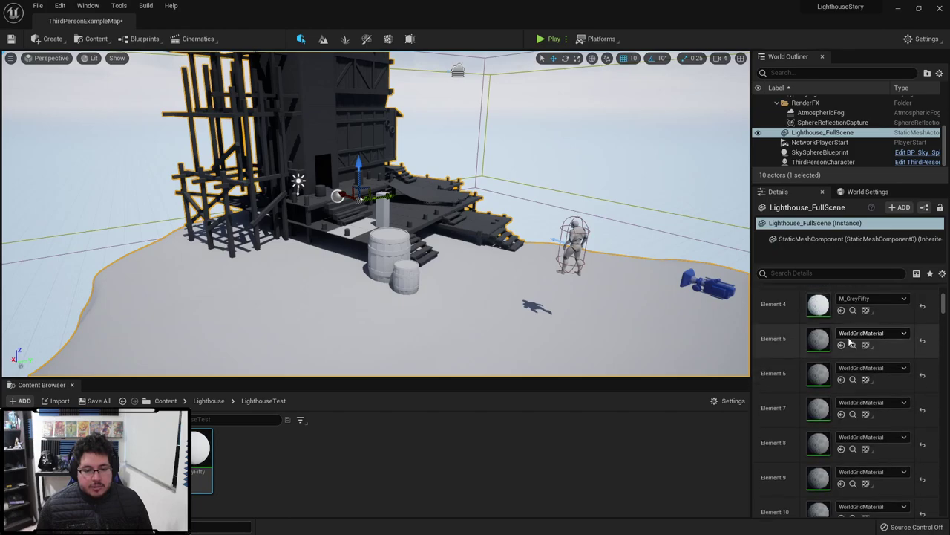
pyautogui.scroll(-9, 850, 340)
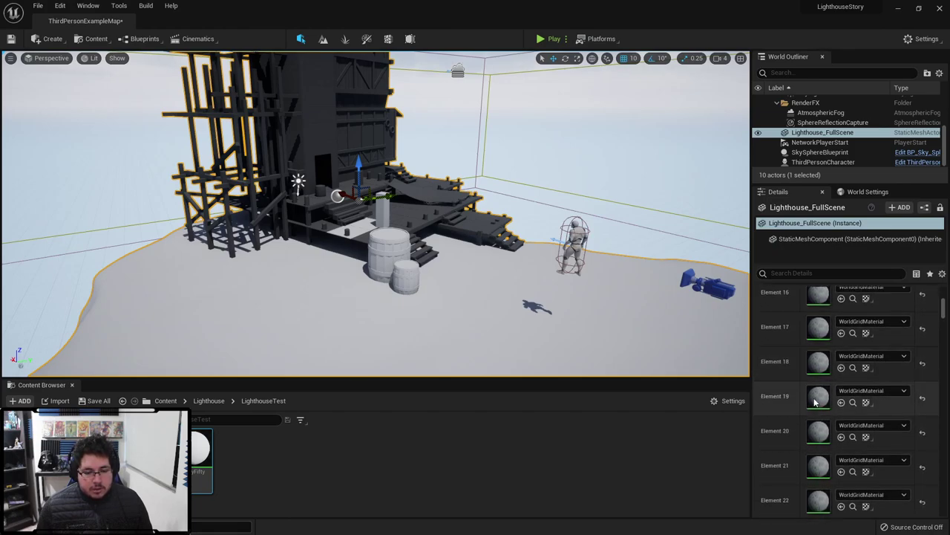
pyautogui.scroll(-13, 815, 401)
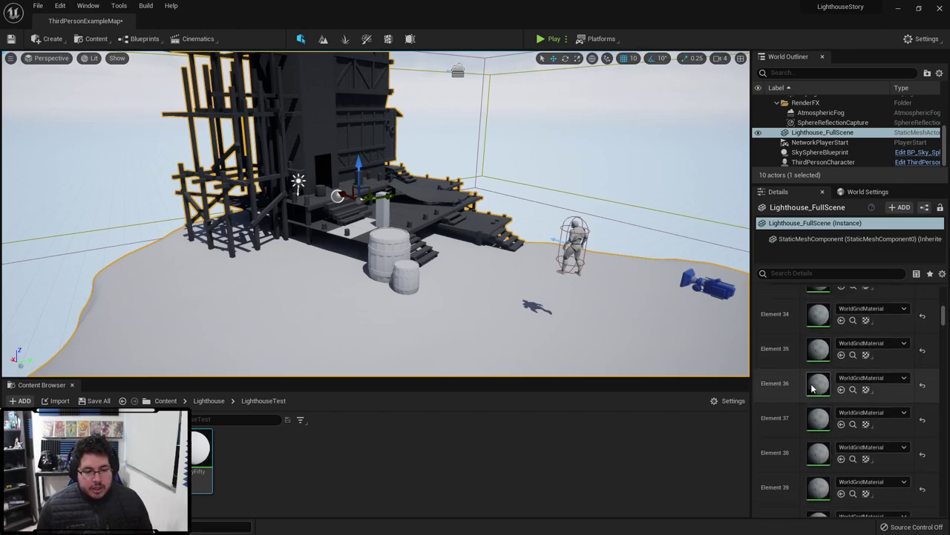
pyautogui.scroll(-10, 811, 386)
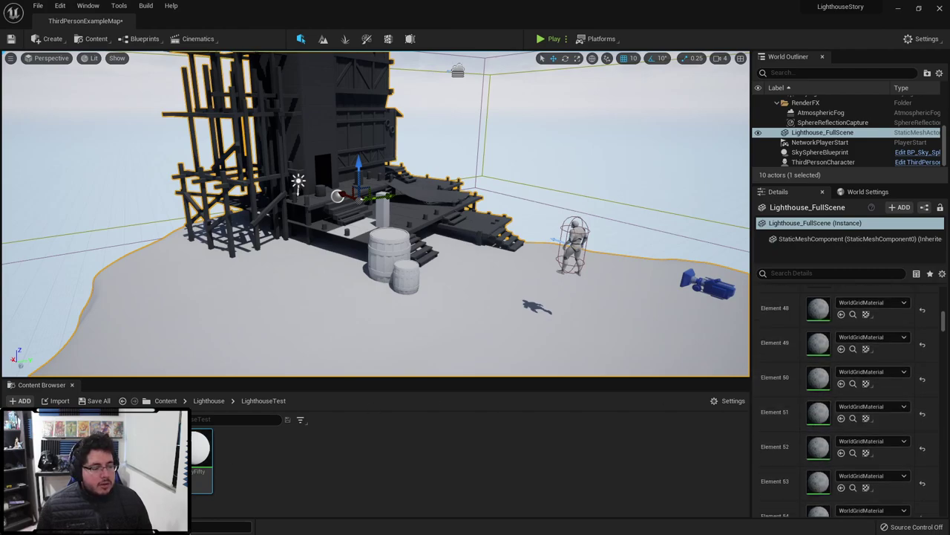
# Step: Open the Lighthouse_FullScene mesh for editing and look through its collision, import, ray tracing and navigation settings
pyautogui.doubleClick(132, 460)
pyautogui.scroll(-4, 717, 197)
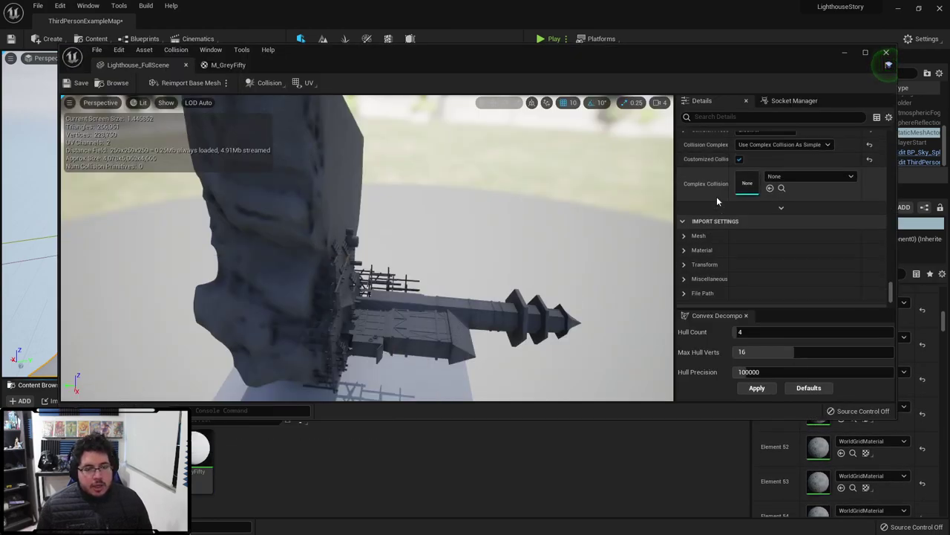
pyautogui.scroll(-3, 713, 202)
pyautogui.click(684, 155)
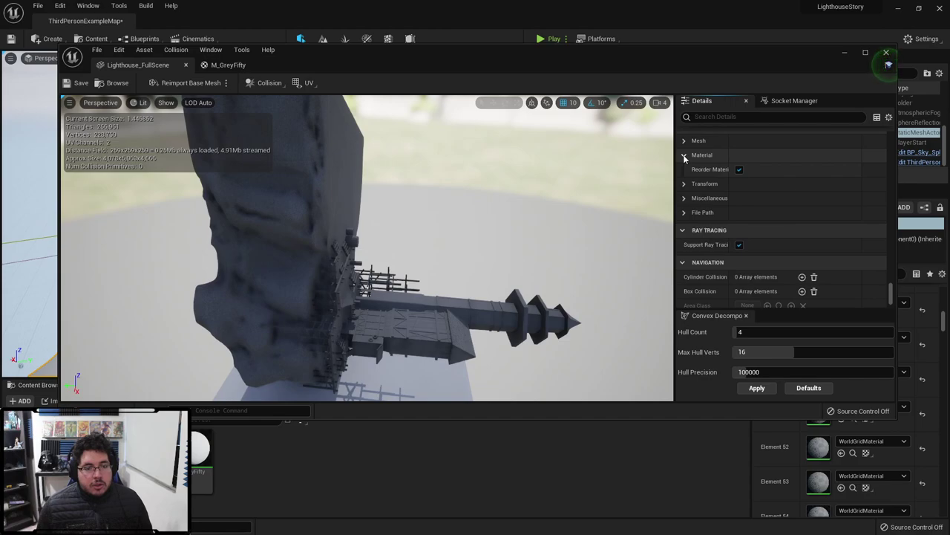
pyautogui.click(684, 156)
pyautogui.scroll(-2, 685, 223)
pyautogui.scroll(3, 686, 248)
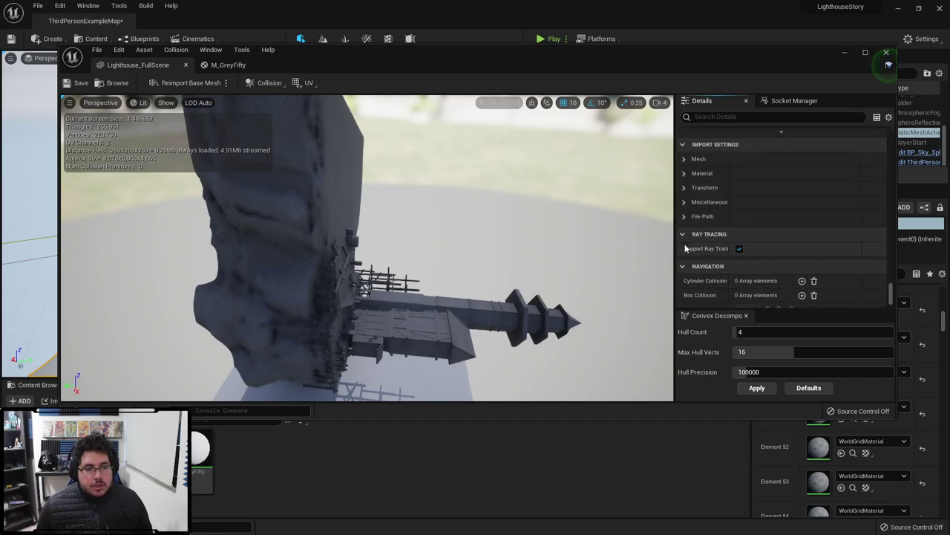
pyautogui.scroll(6, 685, 248)
# Step: Look through the mesh's material slots, highlight Element 0 to see which part it covers, and close the mesh editor
pyautogui.moveTo(890, 289)
pyautogui.mouseDown()
pyautogui.moveTo(885, 205)
pyautogui.moveTo(878, 279)
pyautogui.mouseUp()
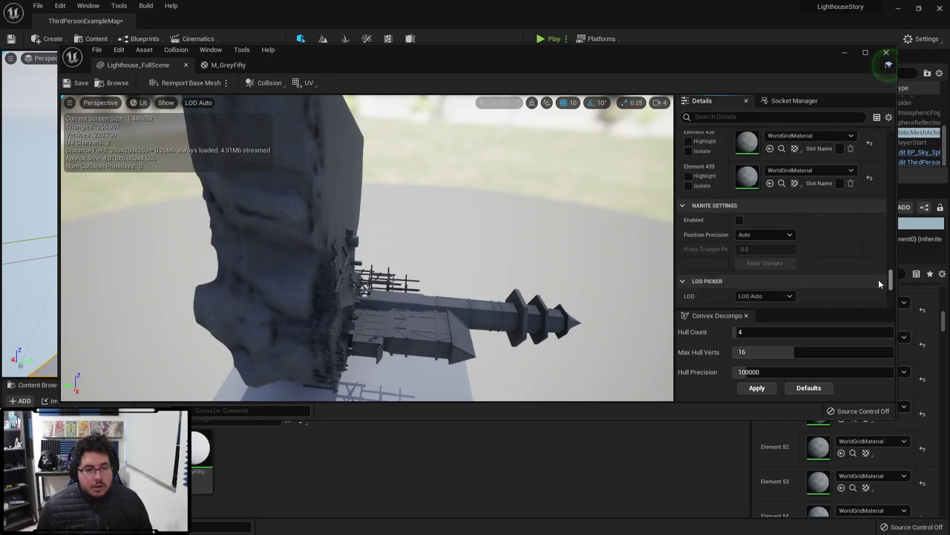
pyautogui.scroll(2, 879, 279)
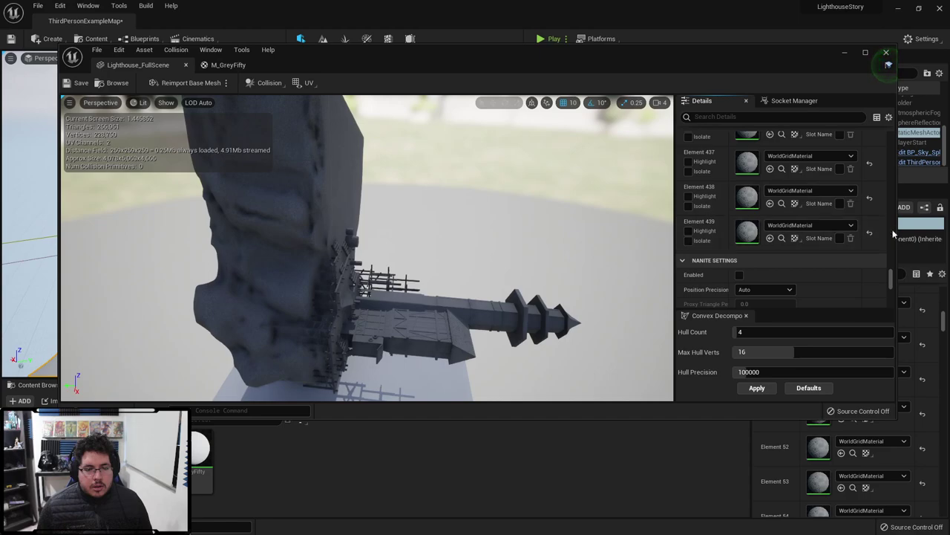
pyautogui.moveTo(892, 276); pyautogui.dragTo(885, 132)
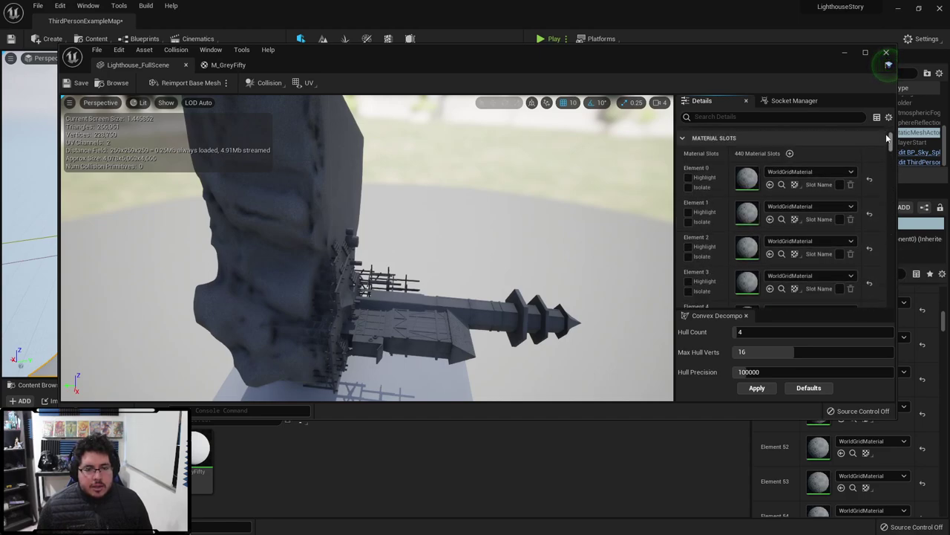
pyautogui.click(688, 177)
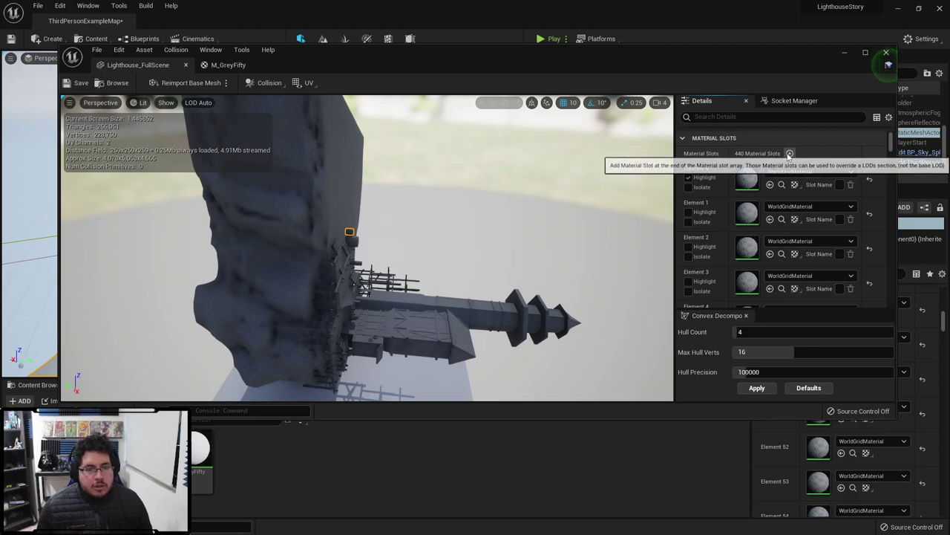
pyautogui.moveTo(889, 144); pyautogui.dragTo(869, 262)
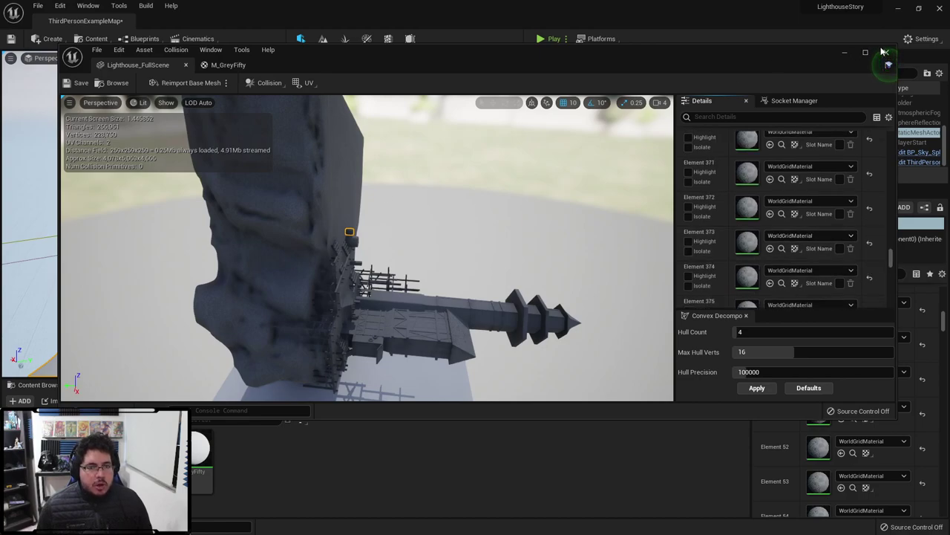
pyautogui.click(884, 52)
# Step: Switch to Maya and select all the geometry of the lighthouse scene
pyautogui.hotkey('alt', 'Tab')
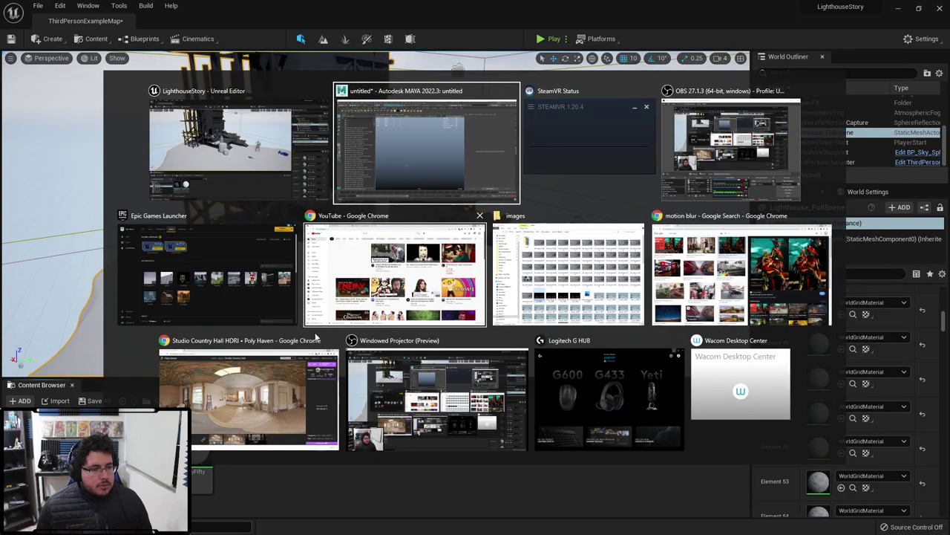
pyautogui.press('f')
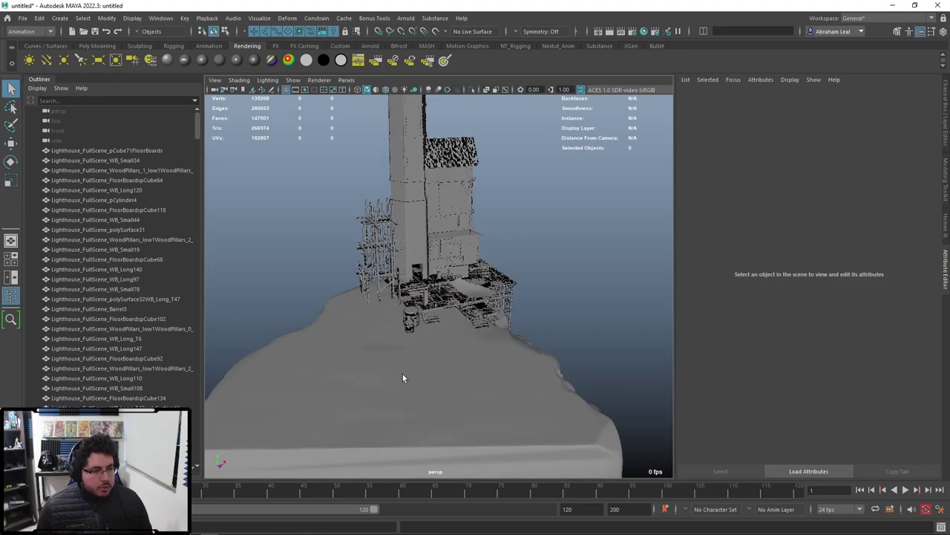
pyautogui.click(82, 18)
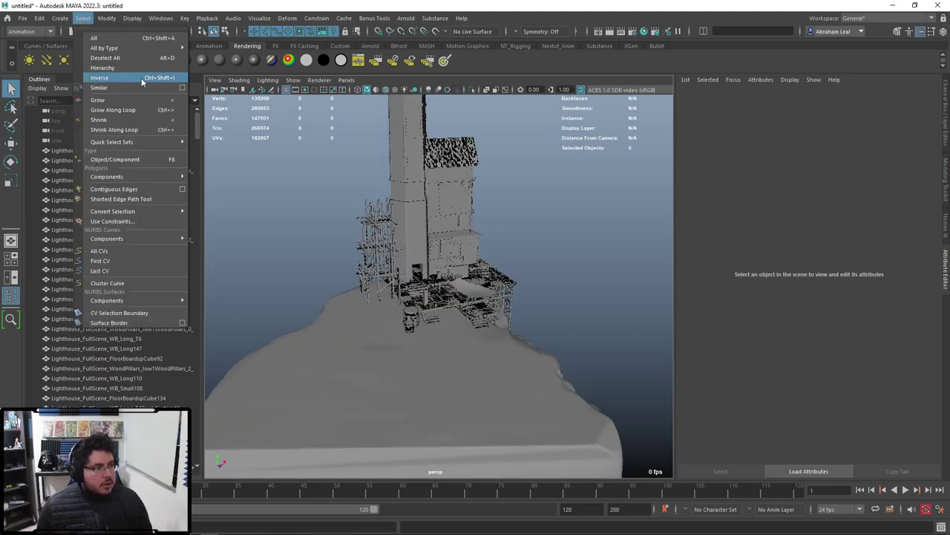
pyautogui.moveTo(148, 47)
pyautogui.click(213, 122)
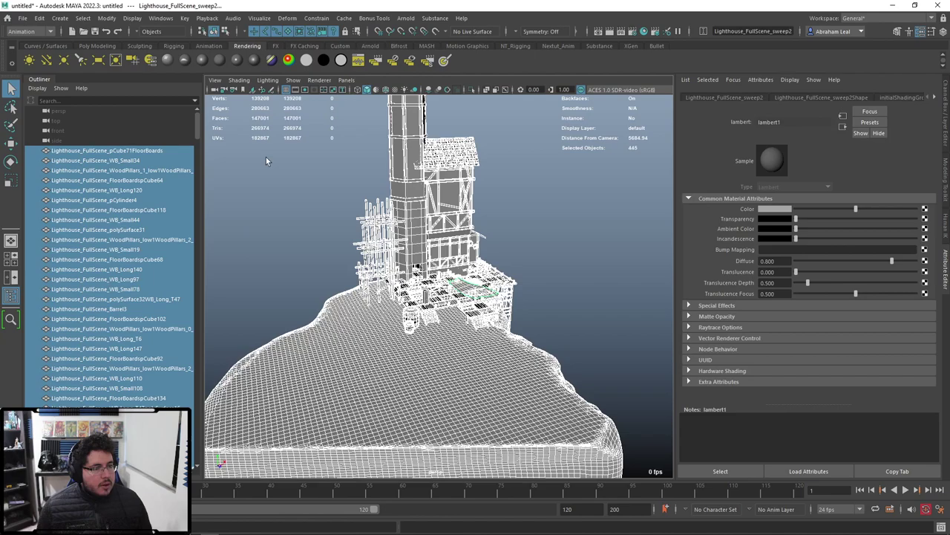
pyautogui.rightClick(421, 147)
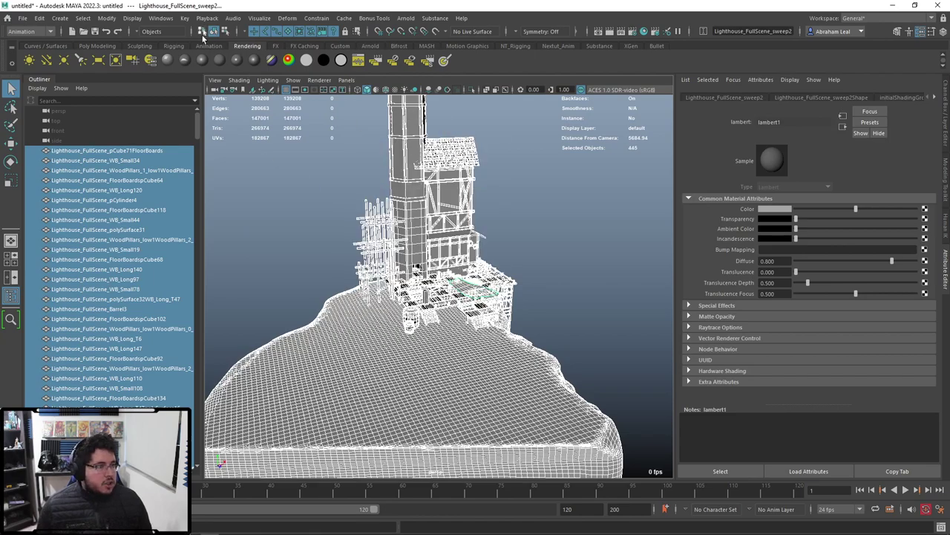
# Step: Change to the Modeling menu set and combine all the selected lighthouse meshes into a single object
pyautogui.click(26, 35)
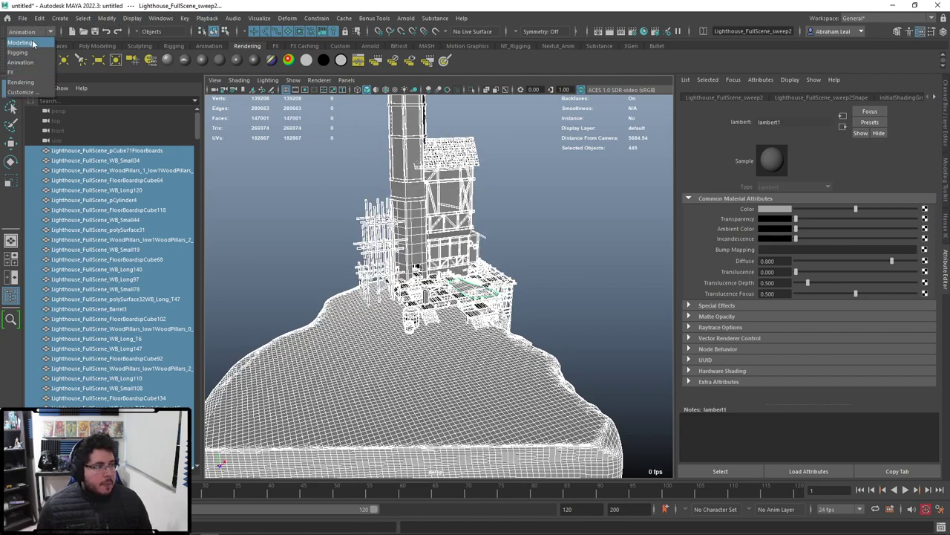
pyautogui.click(30, 43)
pyautogui.click(191, 19)
pyautogui.click(217, 55)
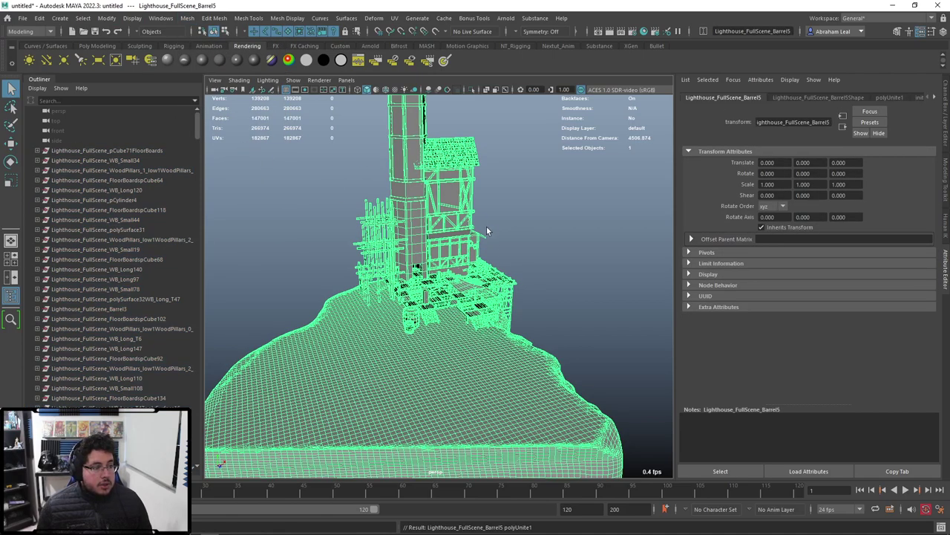
pyautogui.keyDown('alt'); pyautogui.moveTo(266, 141); pyautogui.dragTo(302, 176); pyautogui.keyUp('alt')
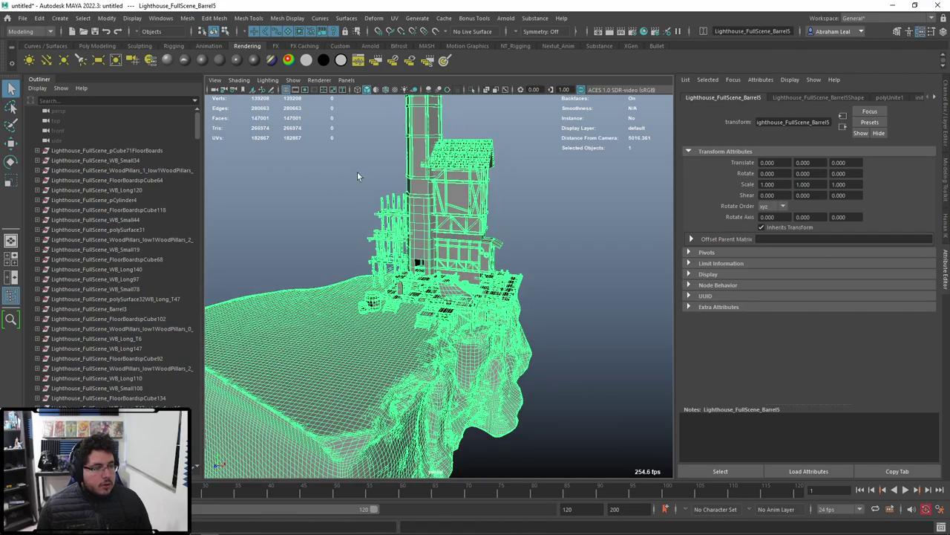
pyautogui.keyDown('alt'); pyautogui.moveTo(419, 234); pyautogui.dragTo(451, 238); pyautogui.keyUp('alt')
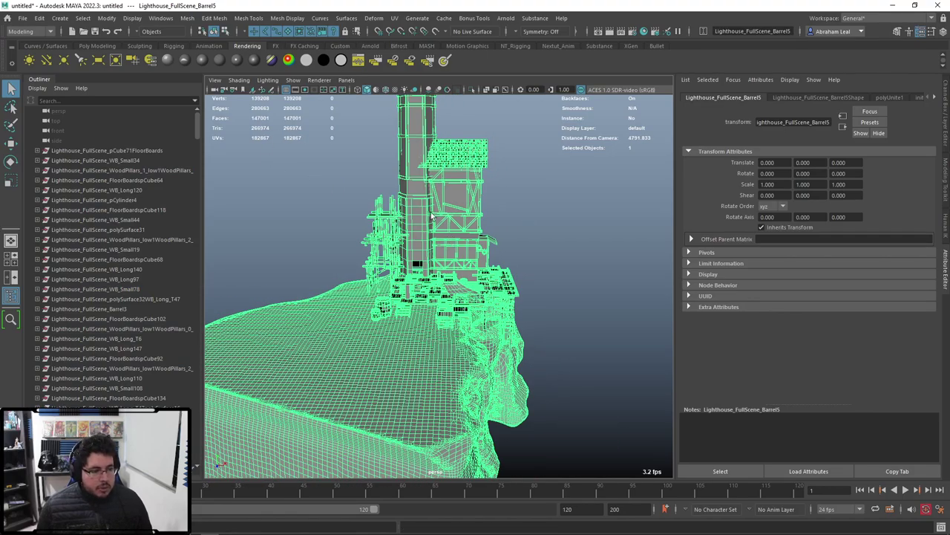
# Step: Delete the combined mesh's construction history, frame it in the view and check its remaining attribute nodes
pyautogui.click(59, 46)
pyautogui.click(89, 46)
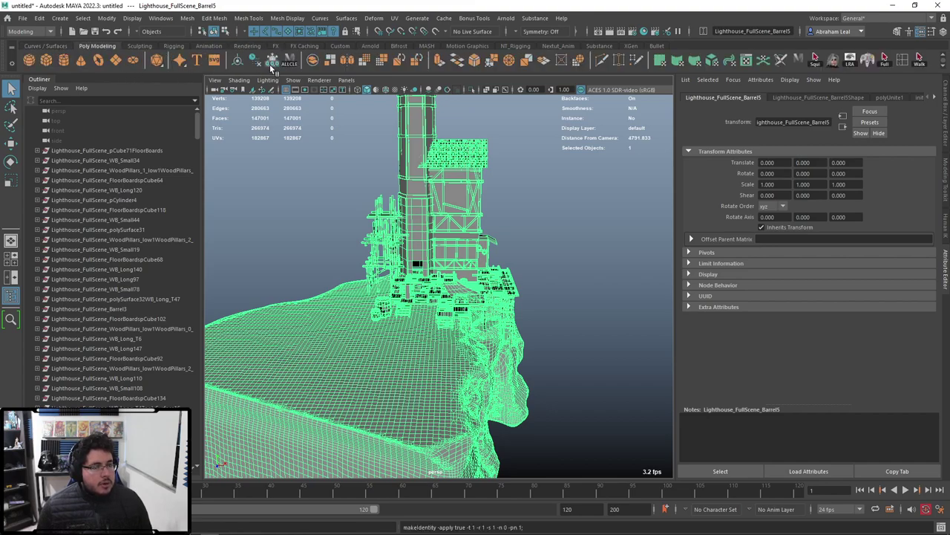
pyautogui.click(934, 98)
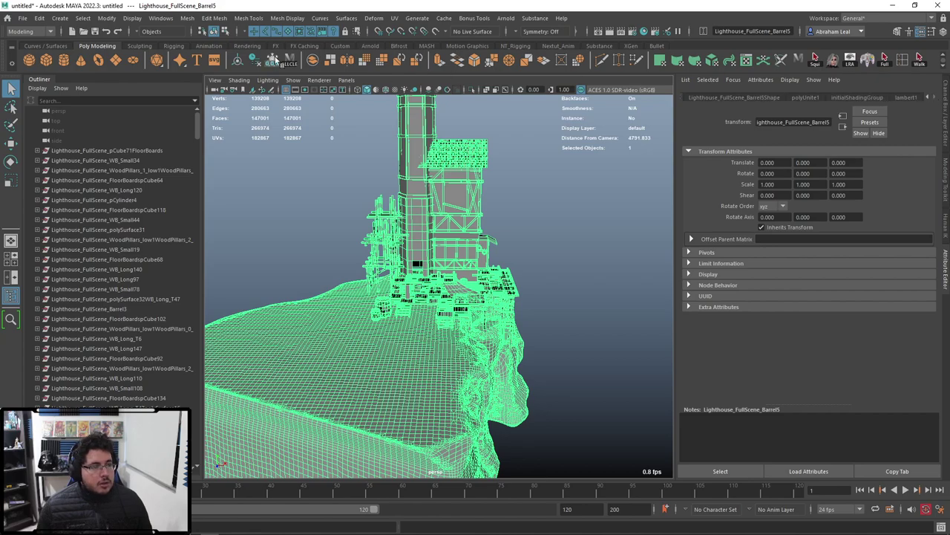
pyautogui.click(254, 61)
pyautogui.press('f')
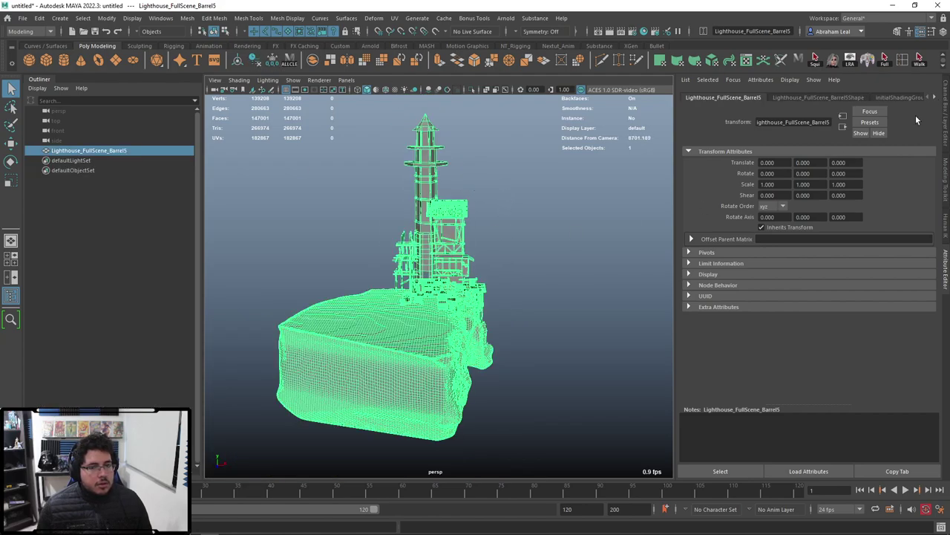
pyautogui.click(935, 98)
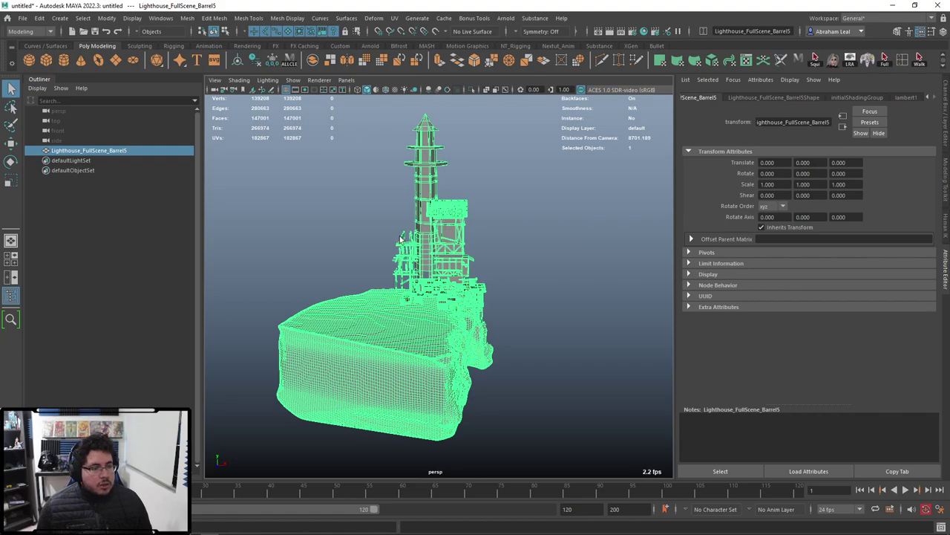
# Step: Export the selected combined mesh as OBJ, replacing Lighthouse_FullScene.obj in the assets\Lighthouse folder
pyautogui.click(22, 18)
pyautogui.click(63, 151)
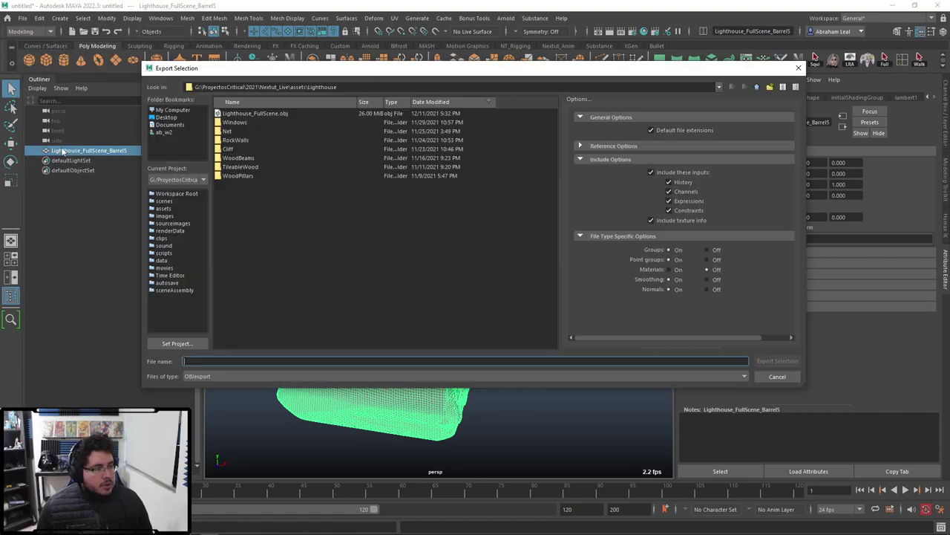
pyautogui.click(243, 115)
pyautogui.click(780, 361)
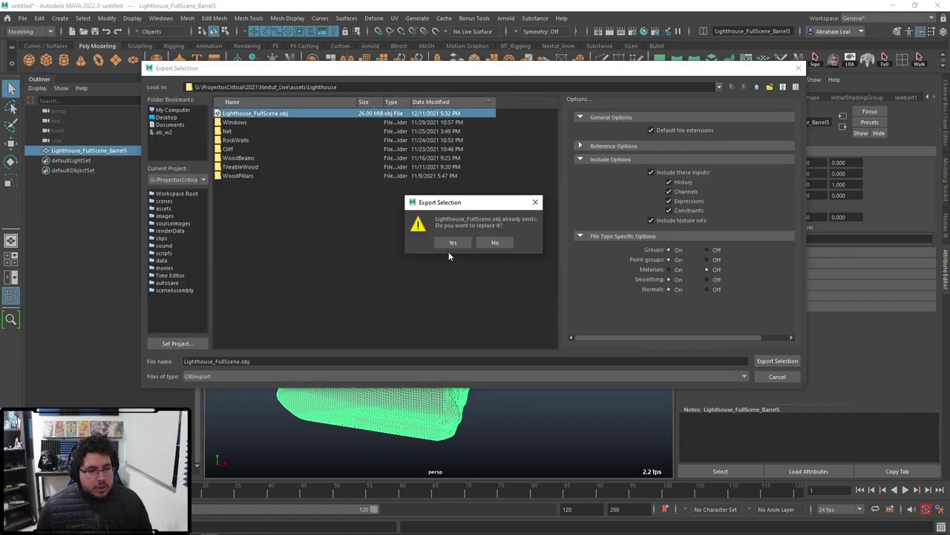
pyautogui.click(451, 242)
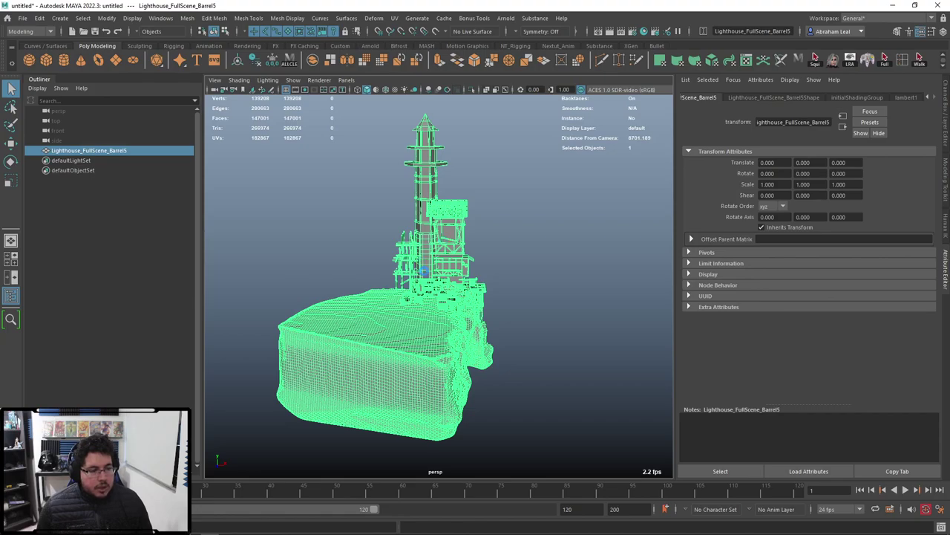
# Step: Switch to Unreal Editor, reimport the Lighthouse_FullScene static mesh from its source file and accept the proposed material match
pyautogui.hotkey('alt', 'Tab')
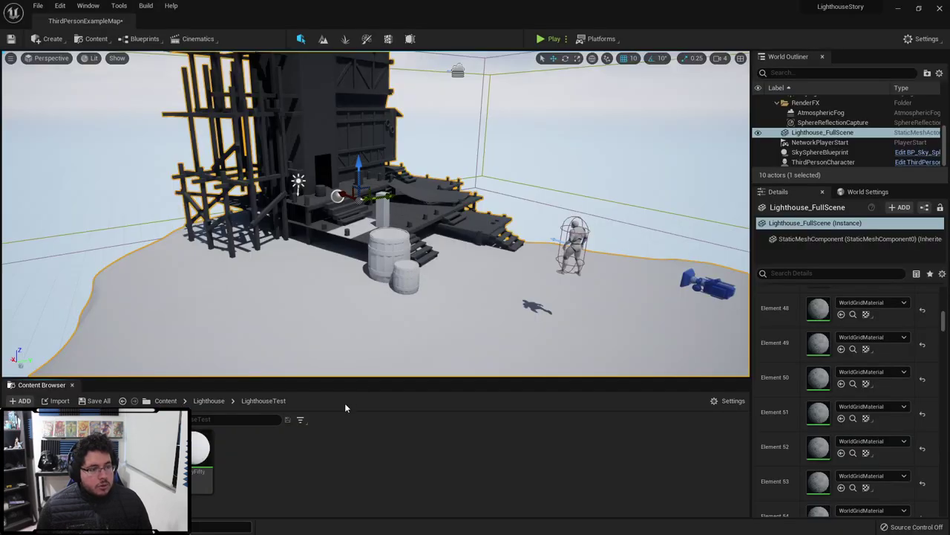
pyautogui.rightClick(199, 445)
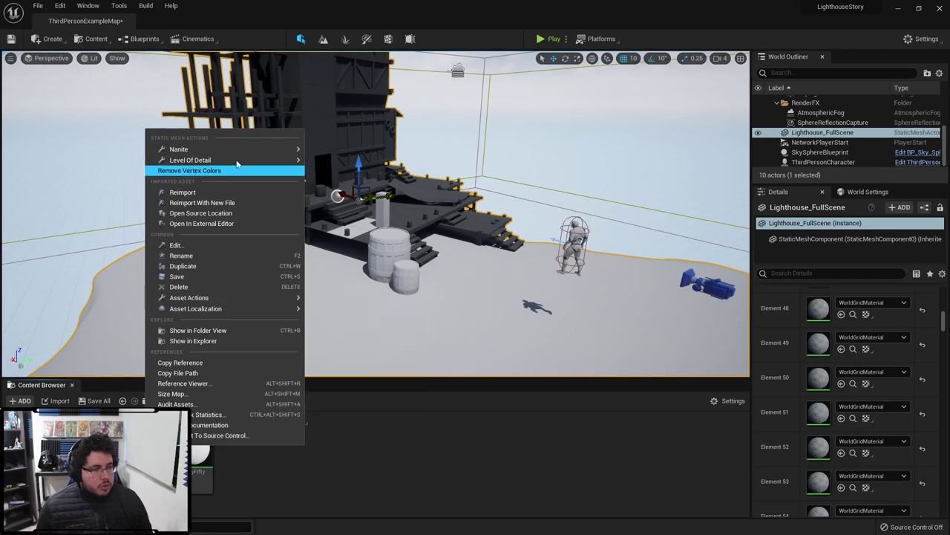
pyautogui.moveTo(296, 158)
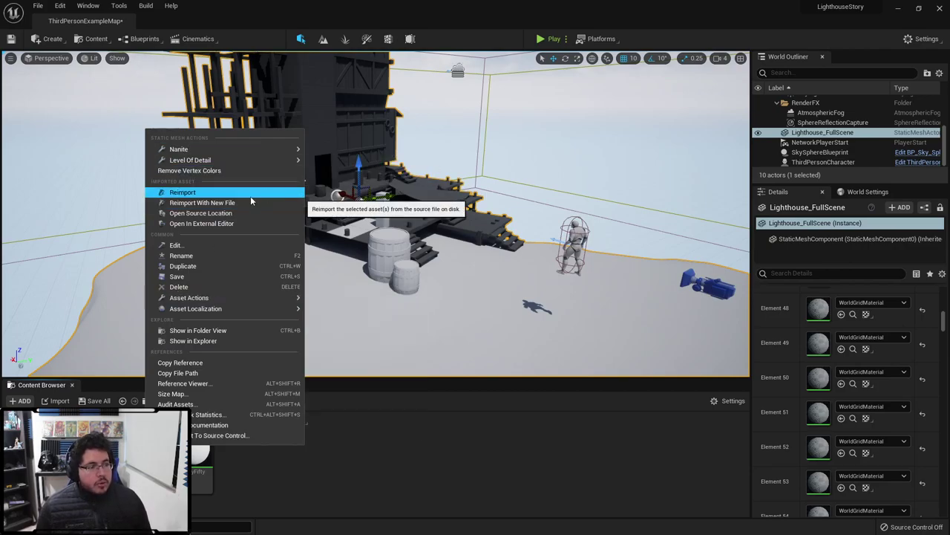
pyautogui.click(248, 193)
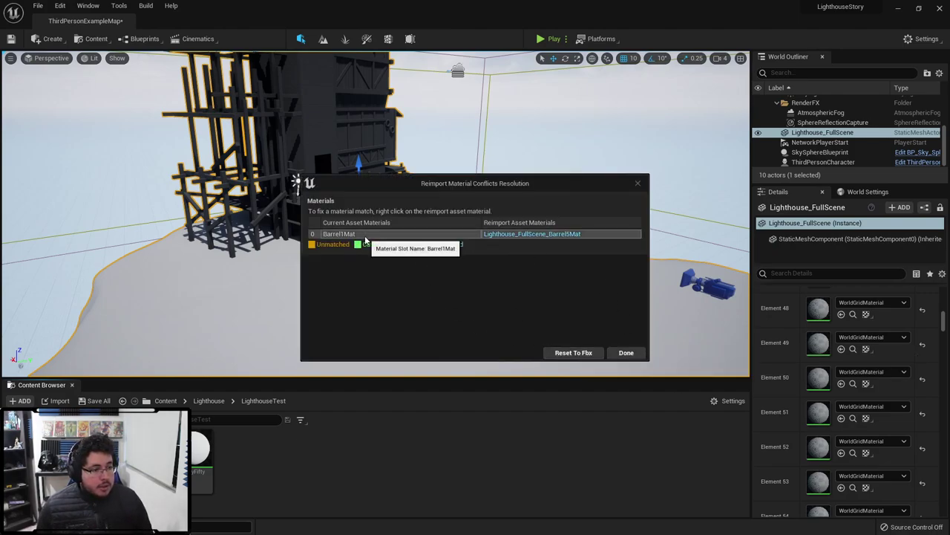
pyautogui.click(626, 352)
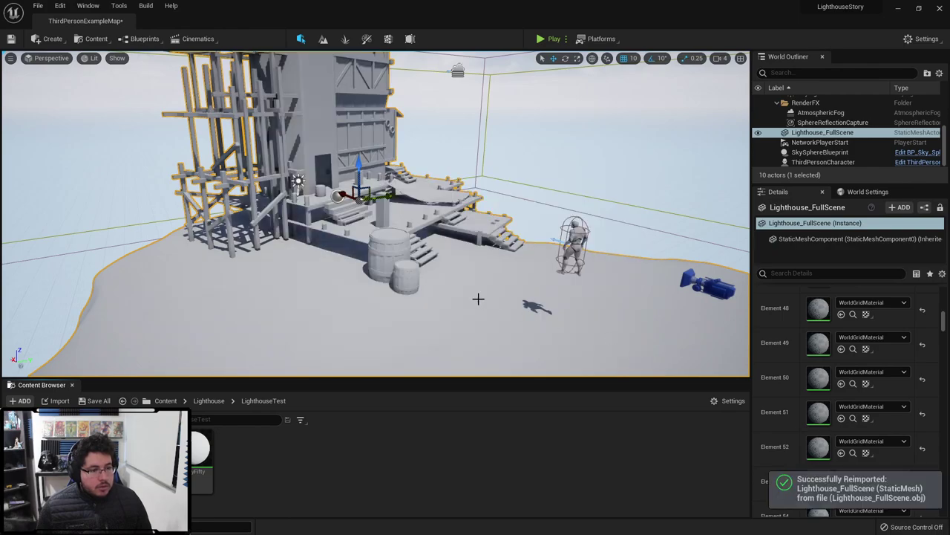
# Step: Look through the reimported mesh's material elements and inspect the lighthouse's new shading from the front of the deck
pyautogui.scroll(1, 821, 390)
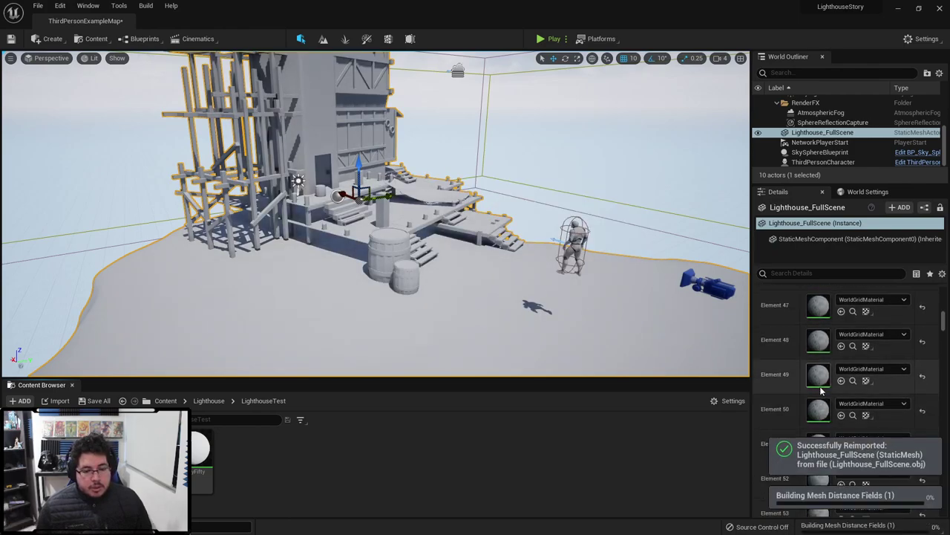
pyautogui.scroll(5, 814, 320)
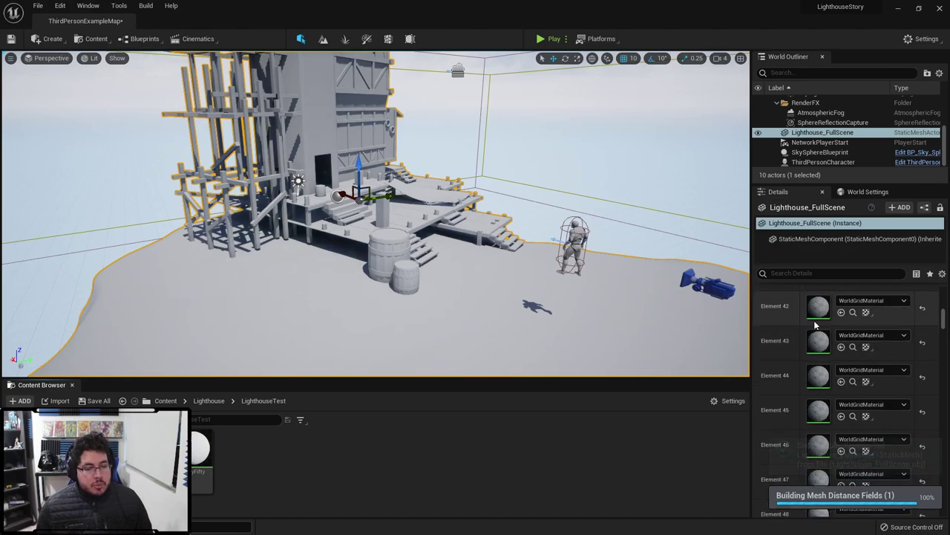
pyautogui.scroll(2, 814, 325)
pyautogui.scroll(1, 698, 338)
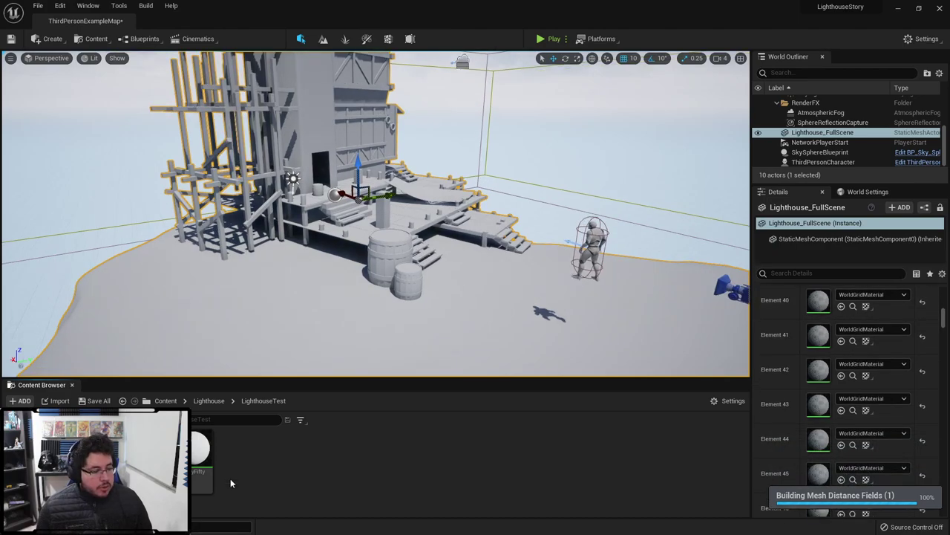
pyautogui.click(614, 130)
pyautogui.click(402, 213)
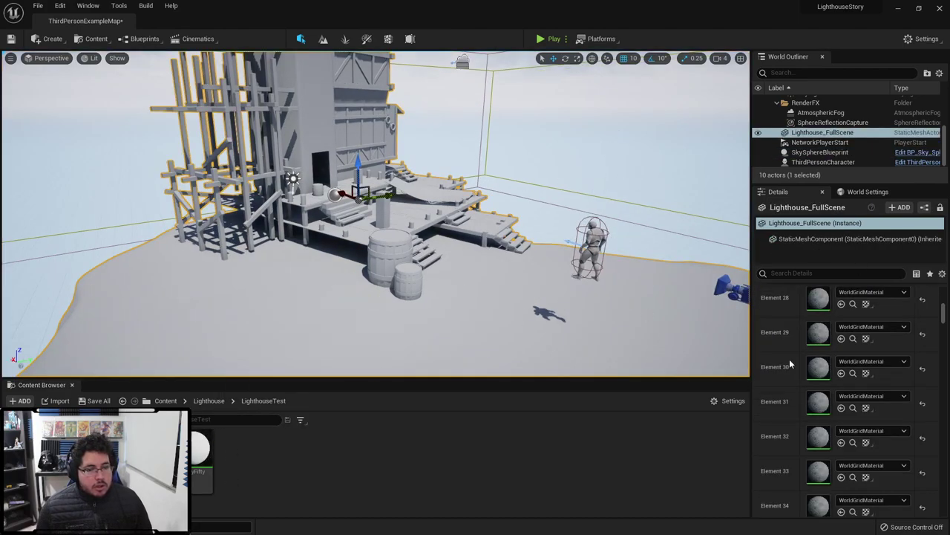
pyautogui.scroll(-6, 897, 386)
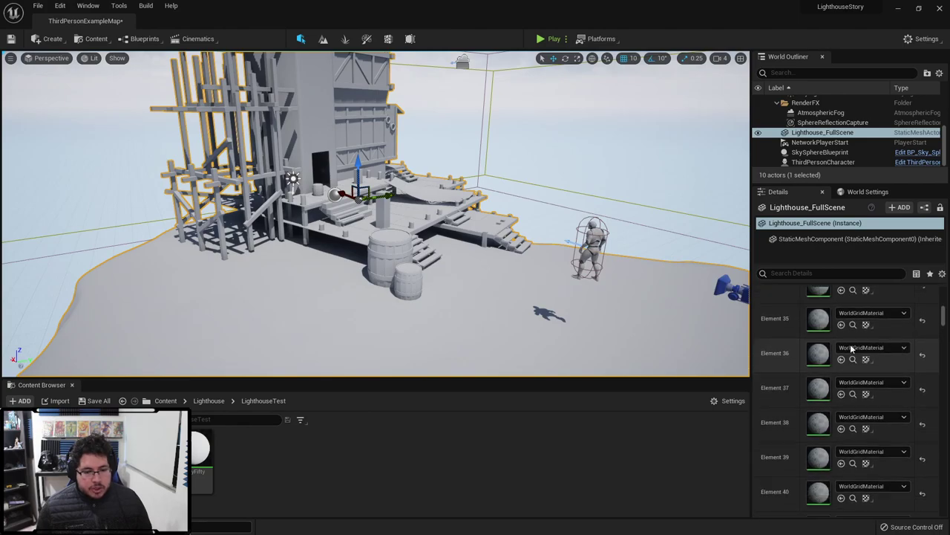
pyautogui.press('s')
pyautogui.moveTo(579, 253); pyautogui.dragTo(583, 208, button='right')
pyautogui.press('w')
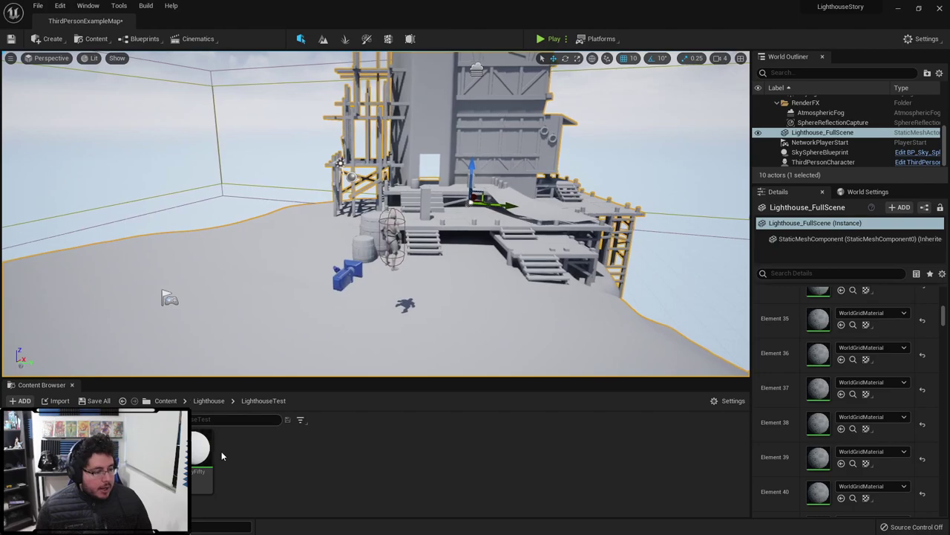
# Step: Examine the M_GreyFifty material's graph, check the combined lighthouse mesh in Maya, then return to Unreal Editor and close the material
pyautogui.doubleClick(208, 453)
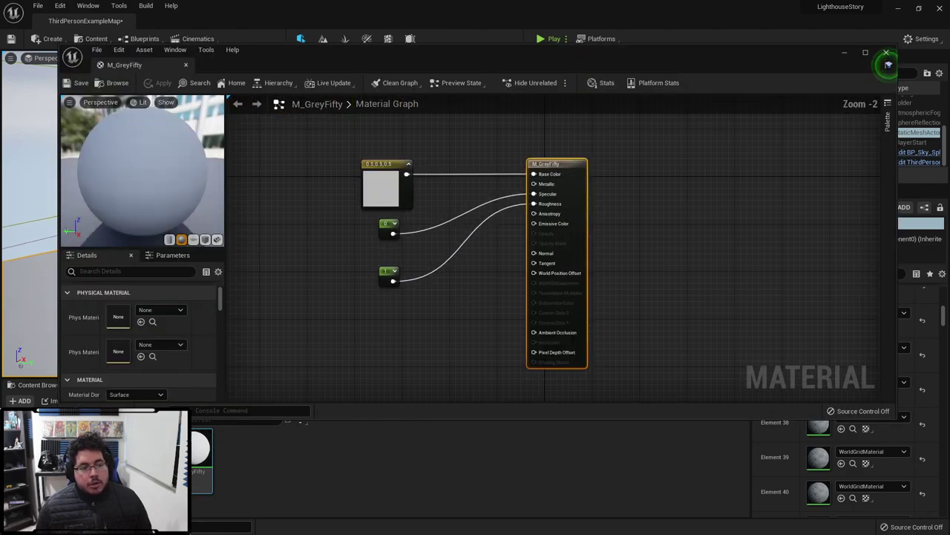
pyautogui.hotkey('alt', 'Tab')
pyautogui.hotkey('alt', 'Tab')
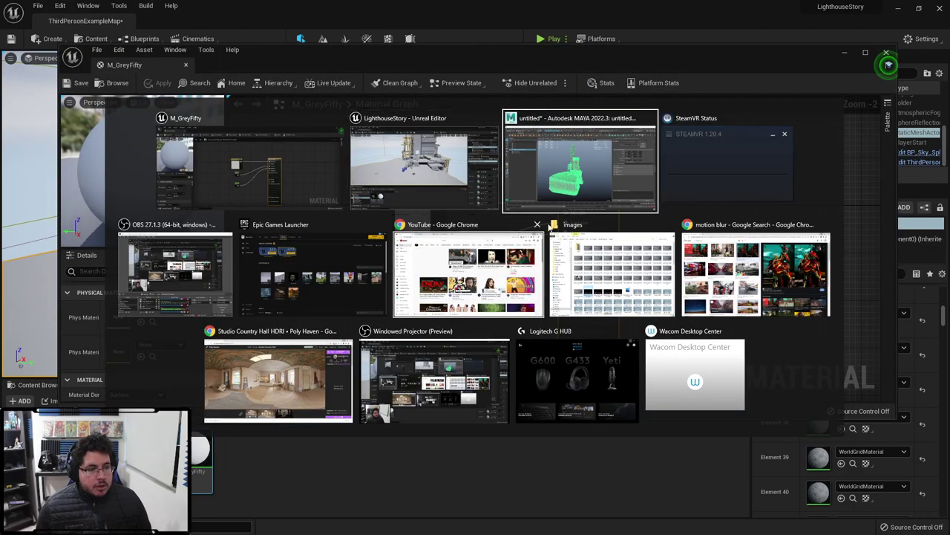
pyautogui.keyDown('alt'); pyautogui.moveTo(367, 260); pyautogui.dragTo(414, 192, button='right'); pyautogui.keyUp('alt')
pyautogui.hotkey('alt', 'Tab')
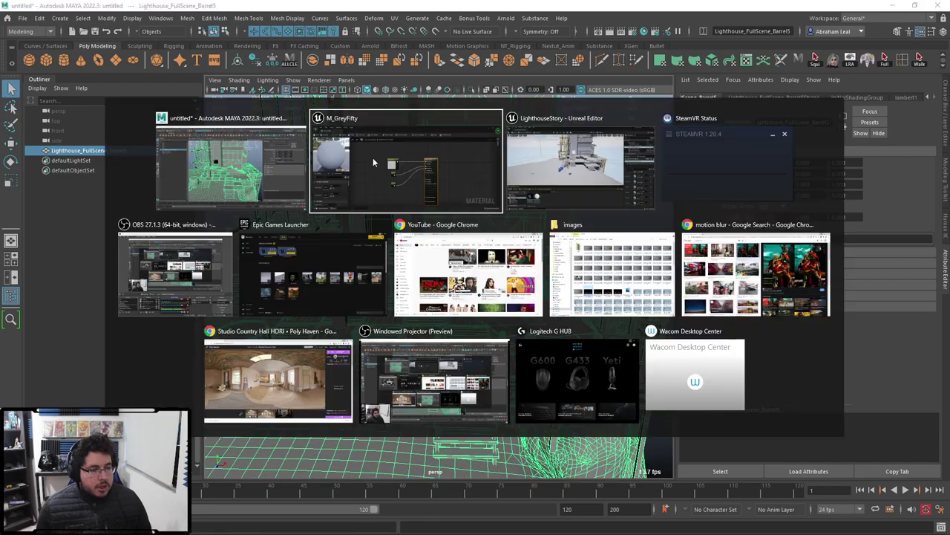
pyautogui.click(372, 158)
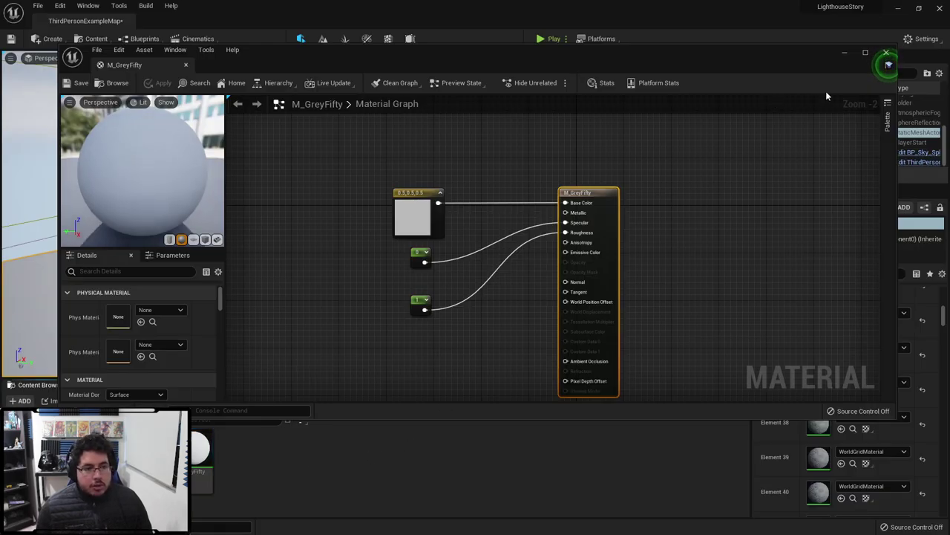
pyautogui.click(886, 53)
# Step: Create a new material named M_Stones in the LighthouseTest folder
pyautogui.rightClick(437, 454)
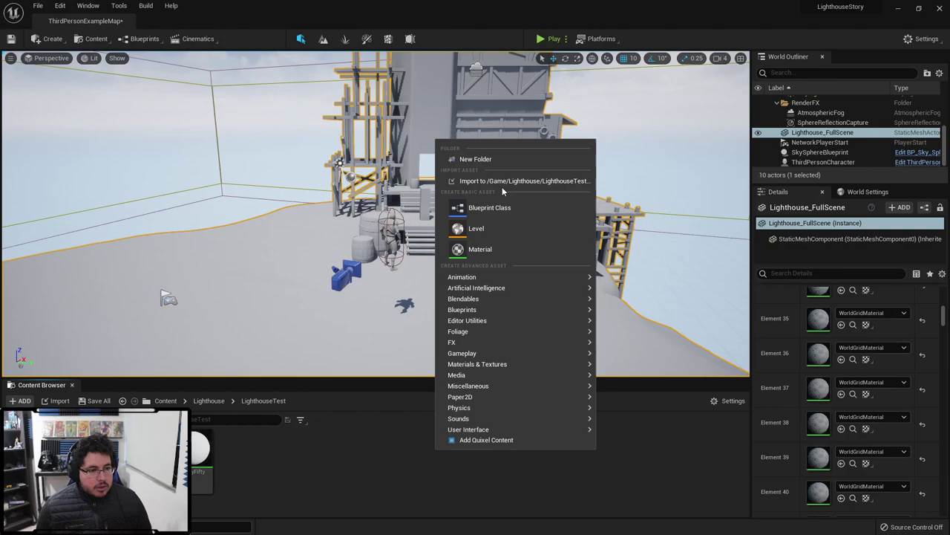
pyautogui.click(491, 249)
pyautogui.write('M')
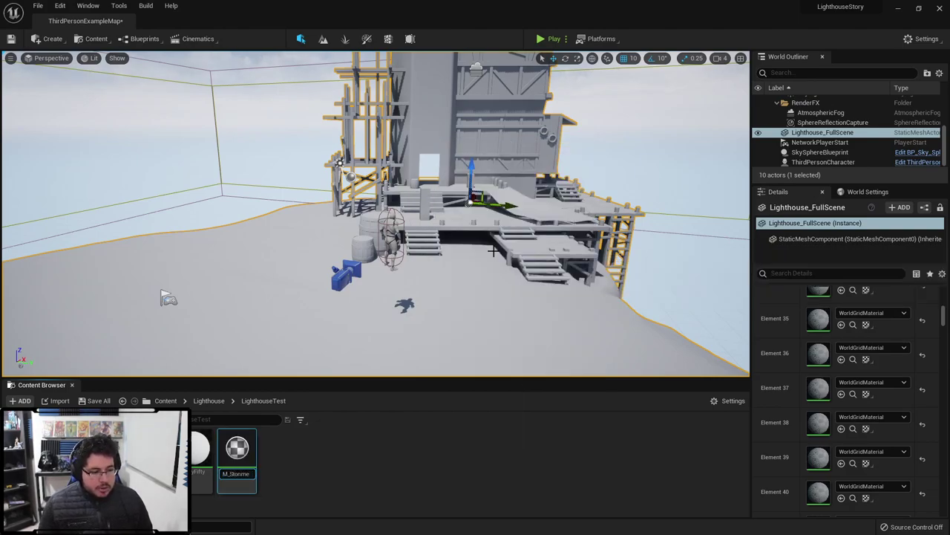
pyautogui.write('_Stones')
pyautogui.press('Return')
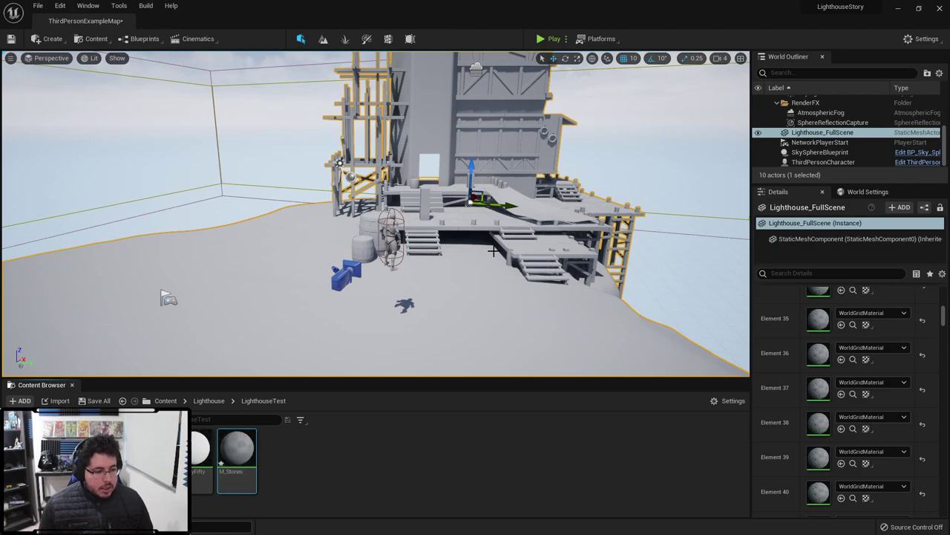
# Step: Switch to File Explorer and open the textures folder of RockWalls under Nextut_Live\assets\Lighthouse
pyautogui.hotkey('alt', 'Tab')
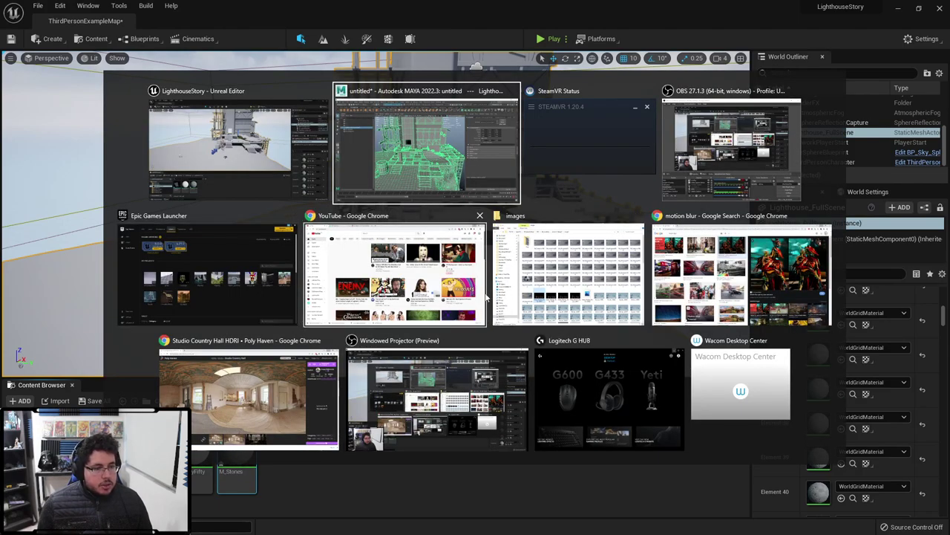
pyautogui.click(512, 286)
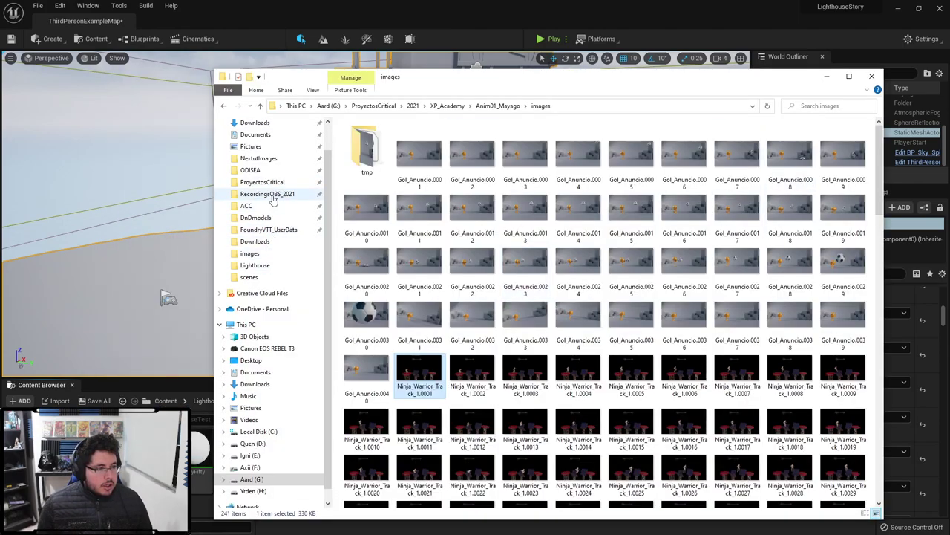
pyautogui.click(250, 254)
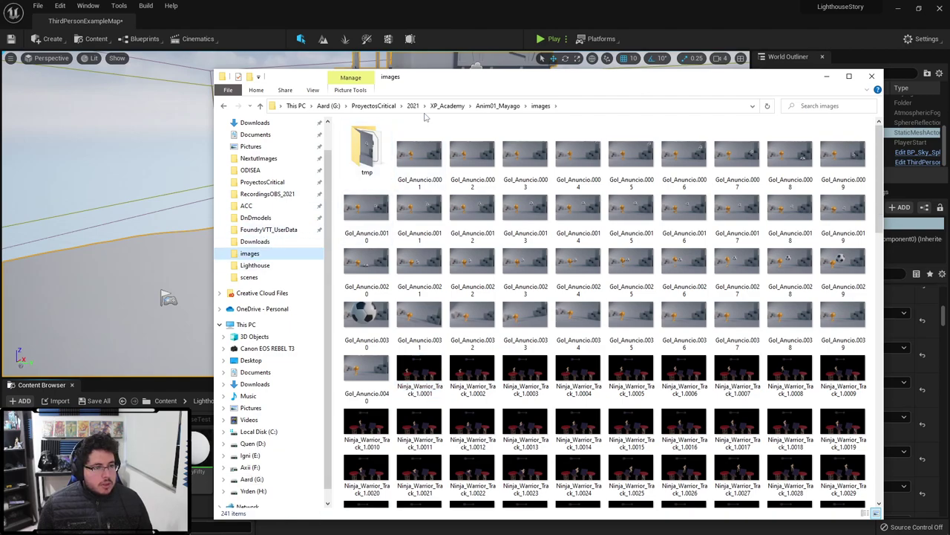
pyautogui.click(258, 158)
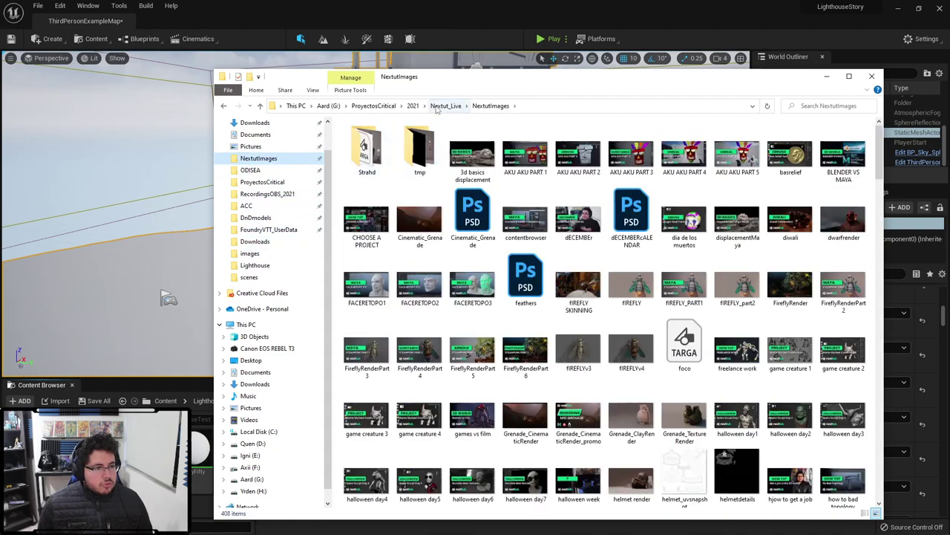
pyautogui.click(445, 106)
pyautogui.doubleClick(363, 137)
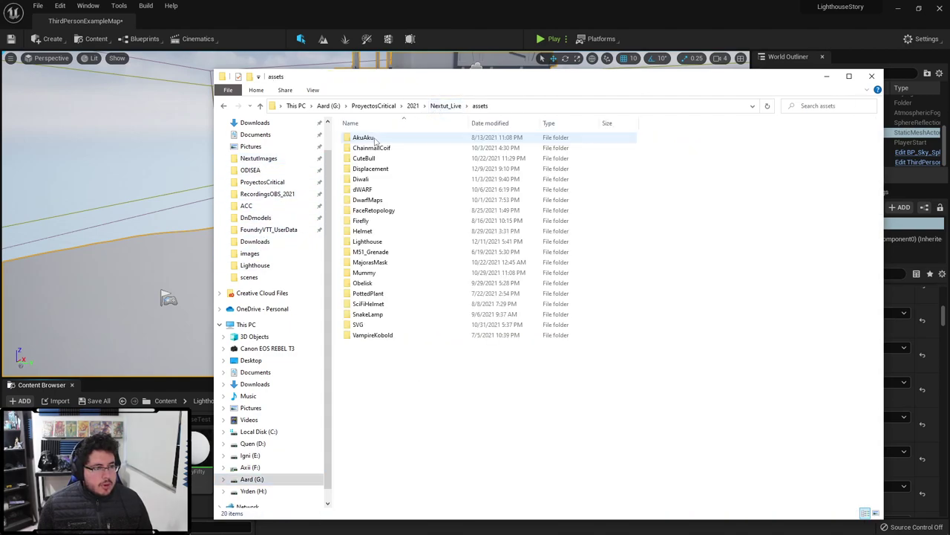
pyautogui.doubleClick(369, 242)
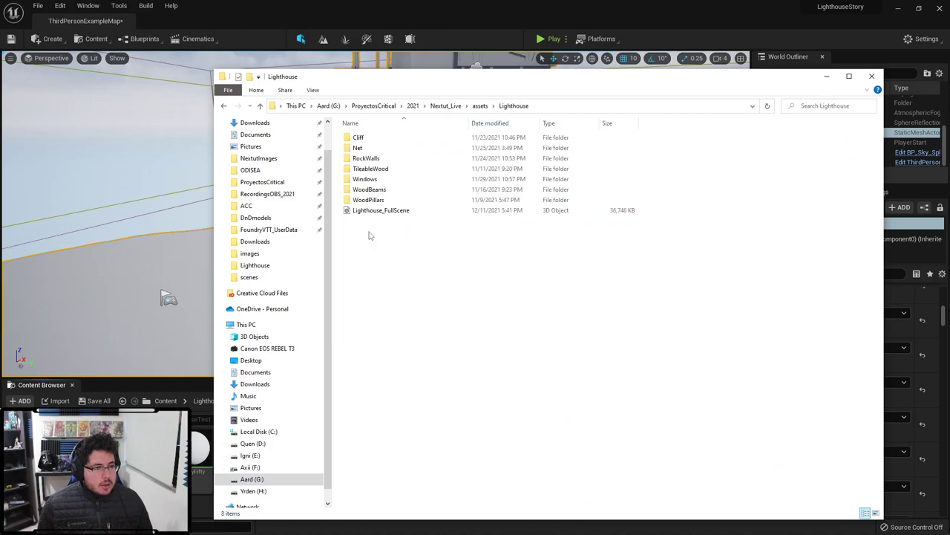
pyautogui.doubleClick(367, 158)
pyautogui.doubleClick(363, 138)
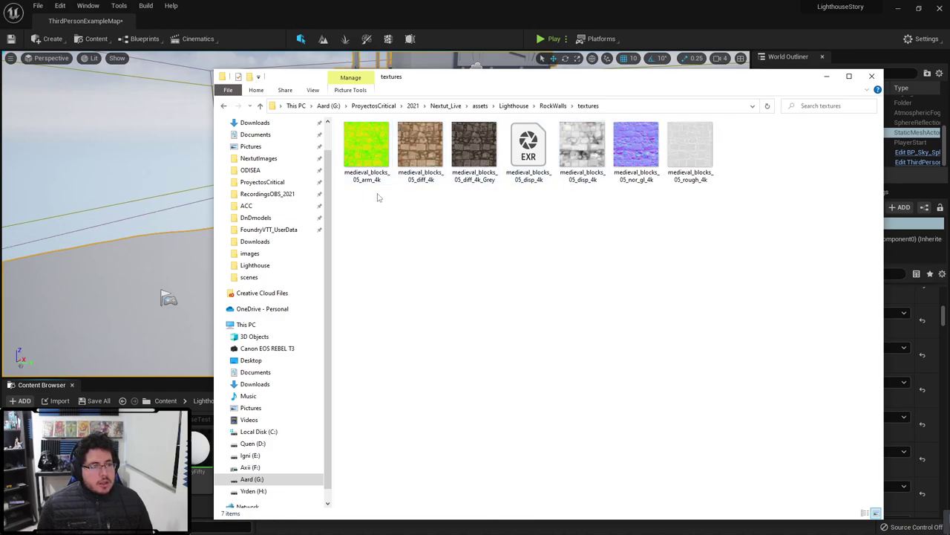
# Step: Import the medieval_blocks_05 arm_4k, diff_4k_Grey and nor_gl_4k textures into Unreal's LighthouseTest folder and minimize File Explorer
pyautogui.click(368, 147)
pyautogui.keyDown('ctrl'); pyautogui.click(416, 146); pyautogui.keyUp('ctrl')
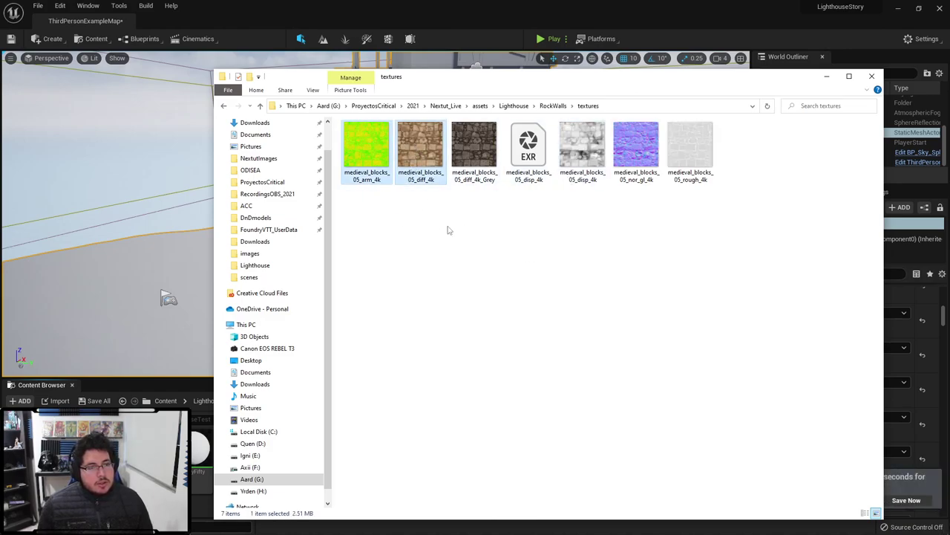
pyautogui.keyDown('ctrl'); pyautogui.click(474, 149); pyautogui.keyUp('ctrl')
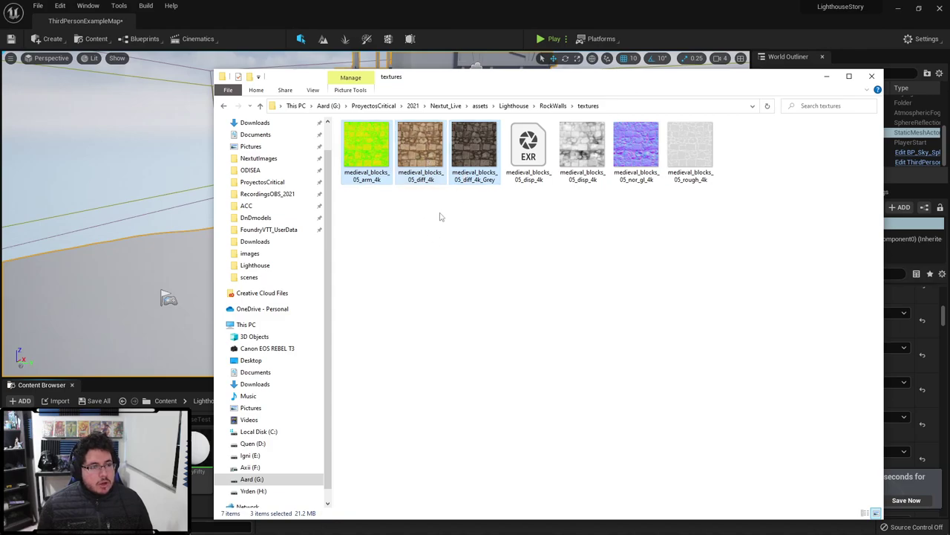
pyautogui.keyDown('ctrl'); pyautogui.click(419, 146); pyautogui.keyUp('ctrl')
pyautogui.keyDown('ctrl'); pyautogui.click(580, 148); pyautogui.keyUp('ctrl')
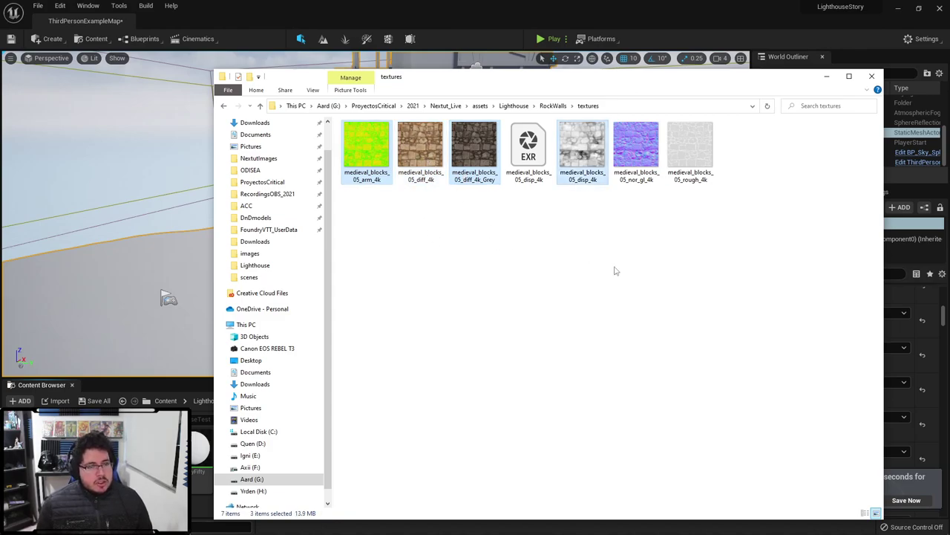
pyautogui.keyDown('ctrl'); pyautogui.click(638, 155); pyautogui.keyUp('ctrl')
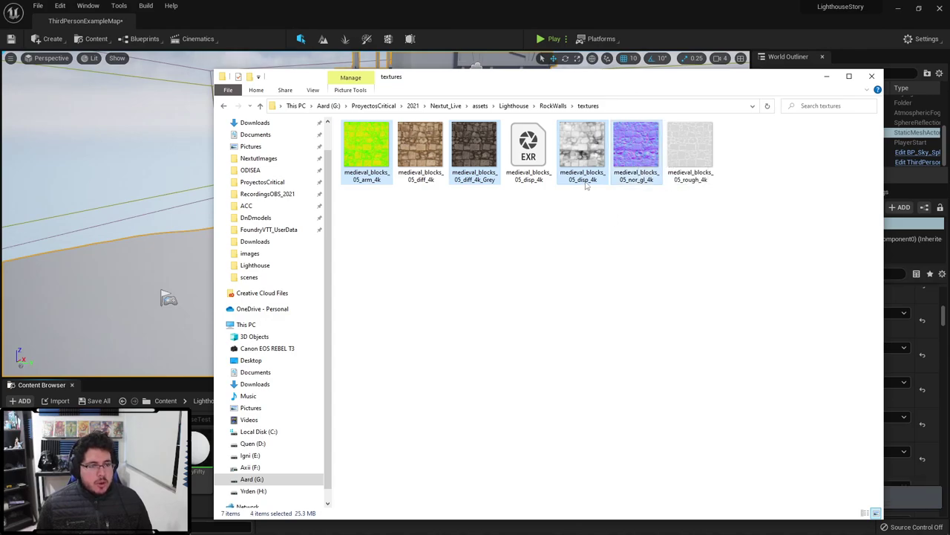
pyautogui.keyDown('ctrl'); pyautogui.click(586, 185); pyautogui.keyUp('ctrl')
pyautogui.moveTo(467, 155); pyautogui.dragTo(152, 471)
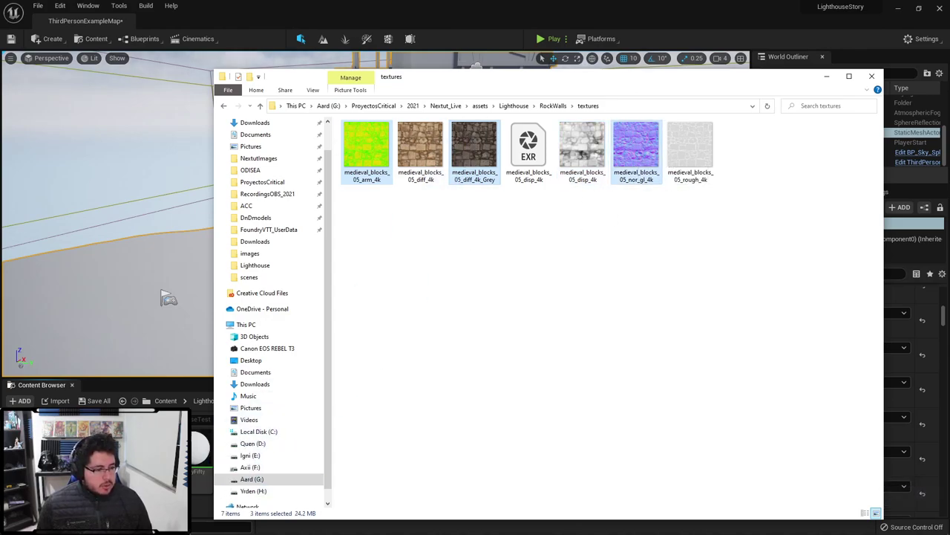
pyautogui.click(827, 76)
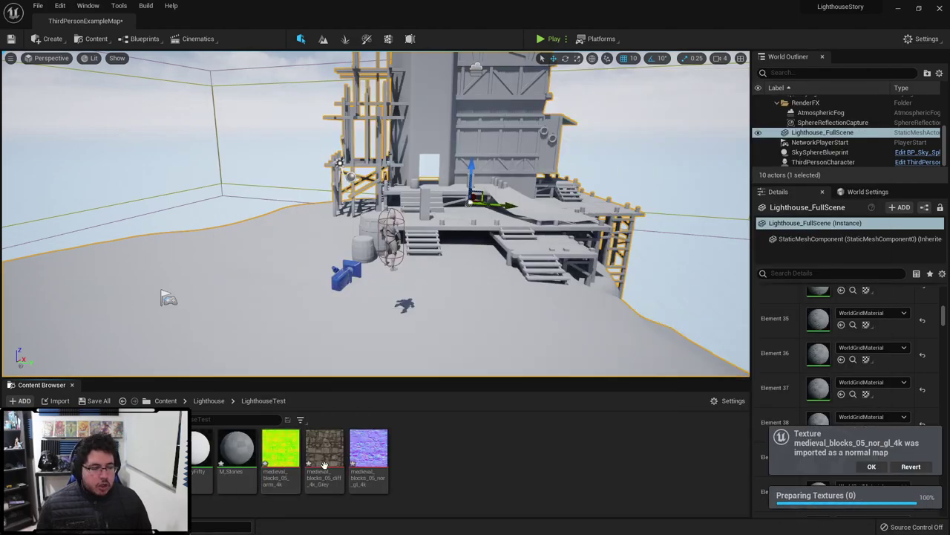
# Step: Add the arm, grey diffuse and normal textures as samples to the M_Stones material graph and space them apart
pyautogui.doubleClick(236, 448)
pyautogui.moveTo(291, 452); pyautogui.dragTo(280, 223)
pyautogui.moveTo(368, 447); pyautogui.dragTo(333, 176)
pyautogui.moveTo(387, 213); pyautogui.dragTo(380, 170)
pyautogui.scroll(-2, 379, 170)
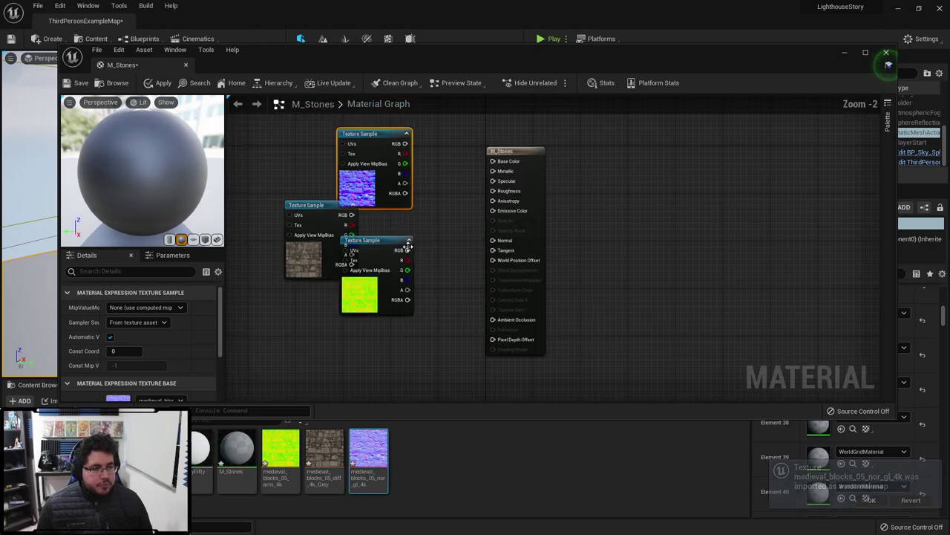
pyautogui.moveTo(401, 252); pyautogui.dragTo(401, 326)
pyautogui.moveTo(351, 170); pyautogui.dragTo(351, 147)
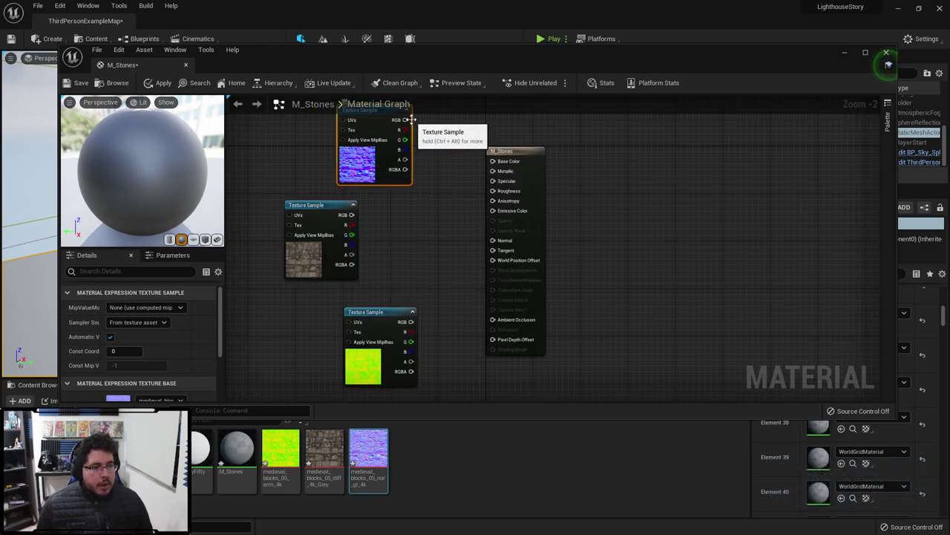
# Step: Connect the normal texture's RGB to Normal and the grey diffuse RGB to Base Color, and delete the arm texture sample
pyautogui.moveTo(406, 120); pyautogui.dragTo(494, 240)
pyautogui.moveTo(351, 215); pyautogui.dragTo(492, 161)
pyautogui.click(390, 312)
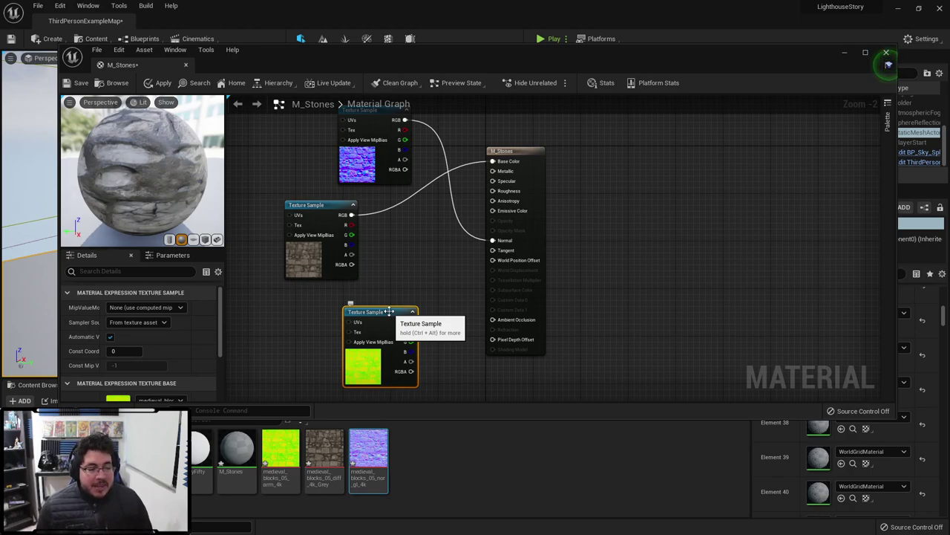
pyautogui.press('Delete')
# Step: Open the medieval_blocks_05_arm_4k texture and inspect its red, green and blue channels individually, ending with all three enabled
pyautogui.doubleClick(281, 450)
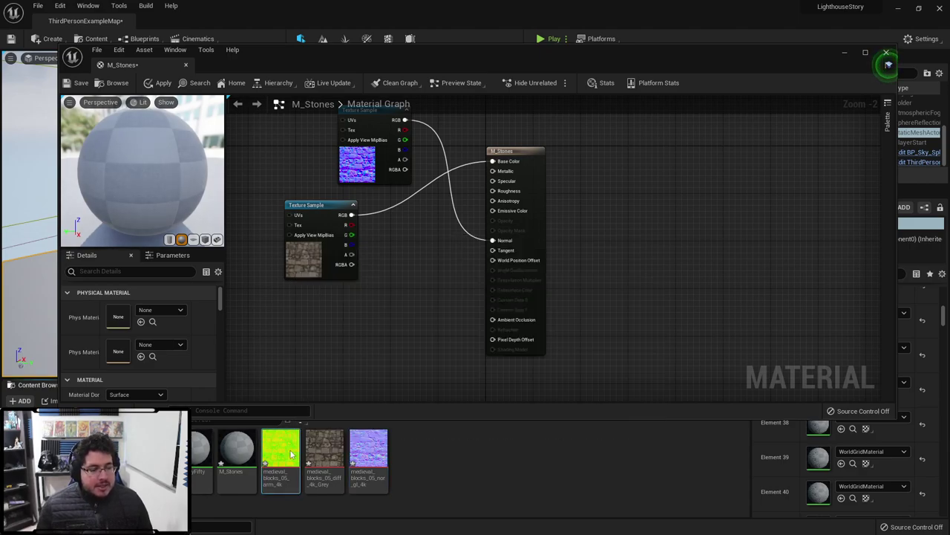
pyautogui.click(248, 84)
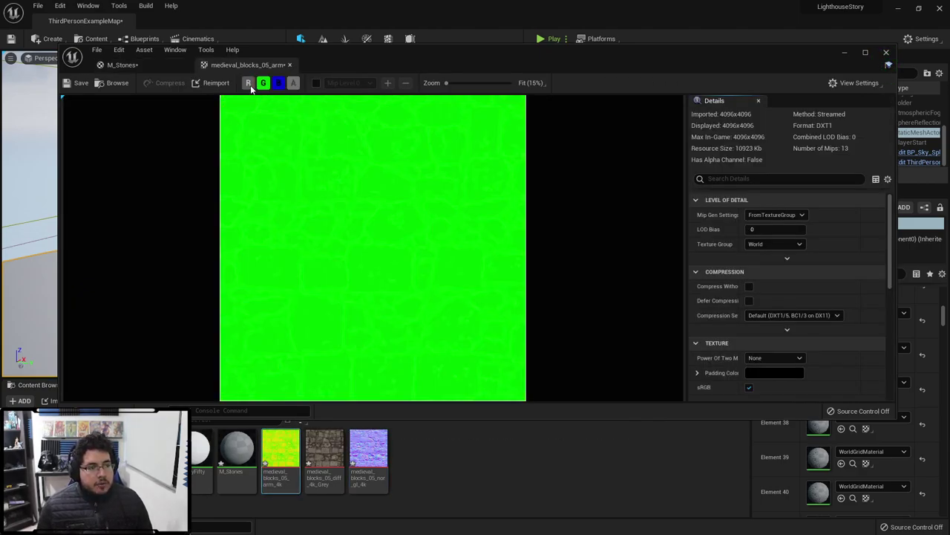
pyautogui.click(263, 84)
pyautogui.click(277, 83)
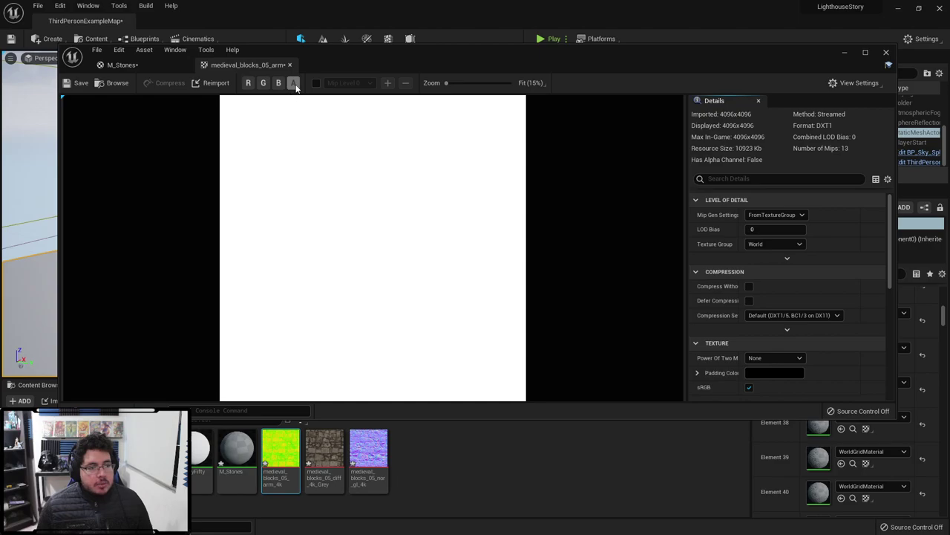
pyautogui.click(248, 83)
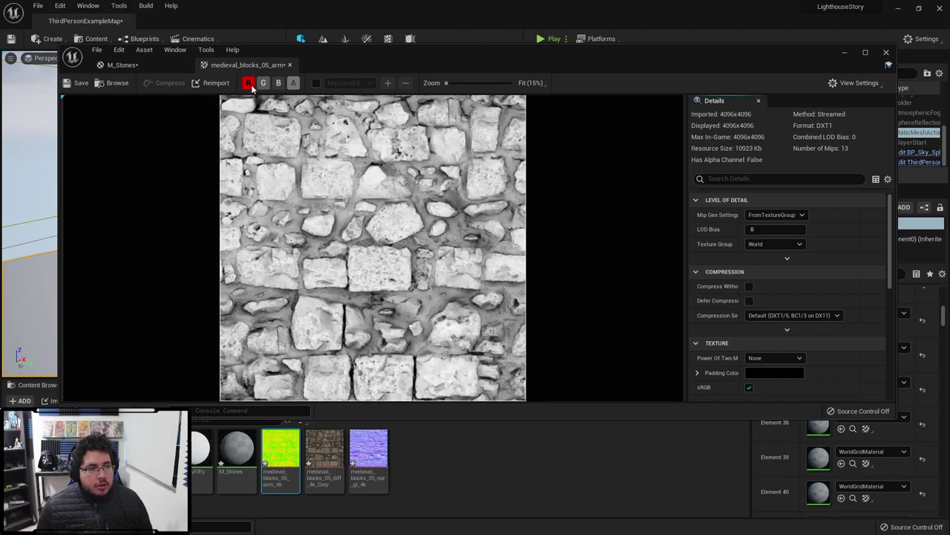
pyautogui.click(249, 83)
pyautogui.click(263, 83)
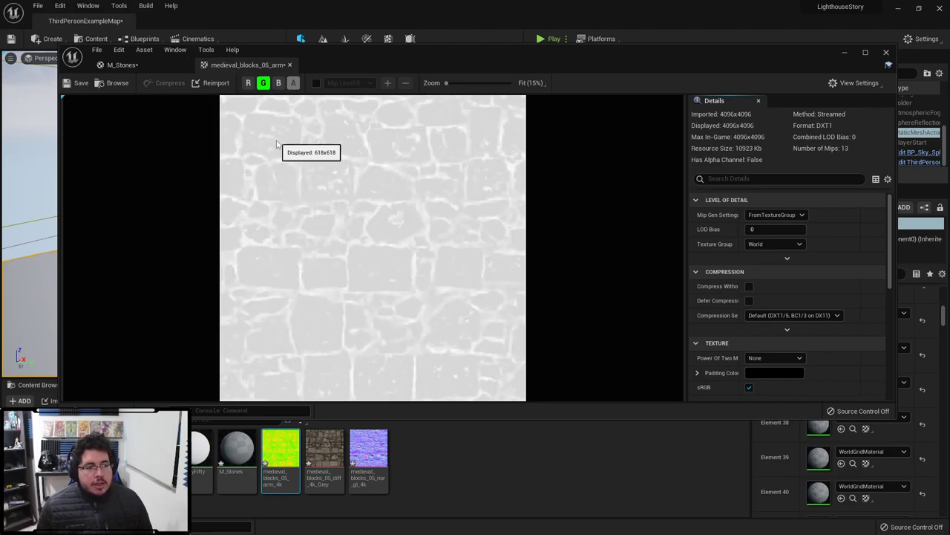
pyautogui.click(278, 83)
pyautogui.click(263, 83)
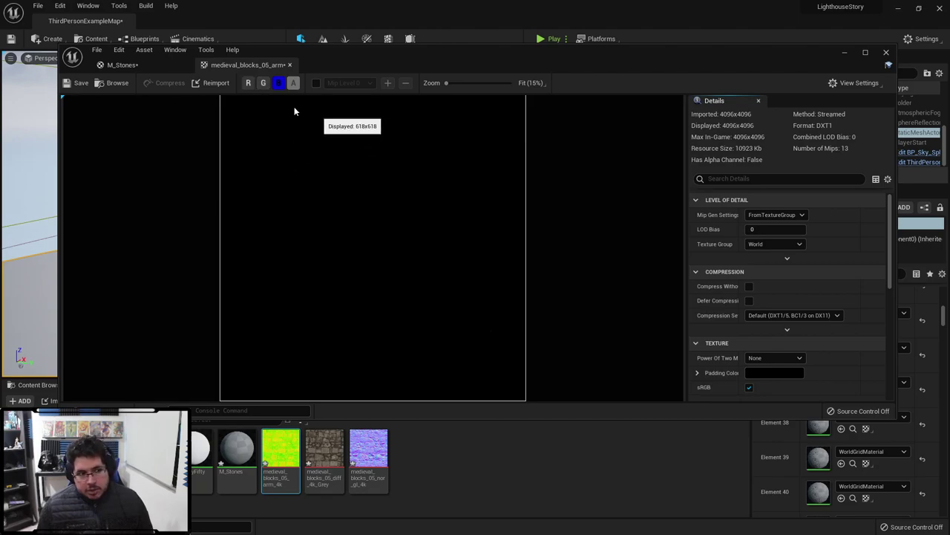
pyautogui.click(249, 83)
pyautogui.click(263, 84)
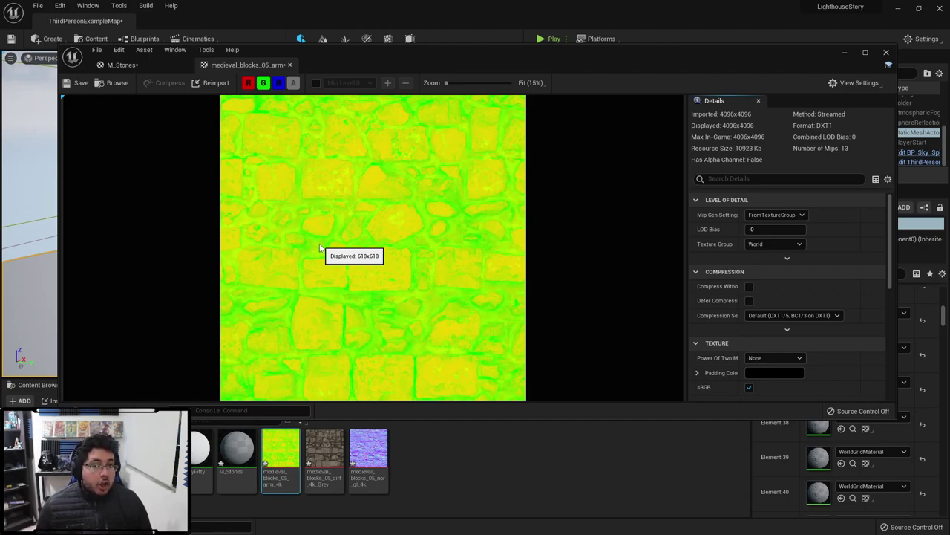
# Step: Disable sRGB for the medieval_blocks_05_arm_4k texture and save it
pyautogui.scroll(-1, 728, 383)
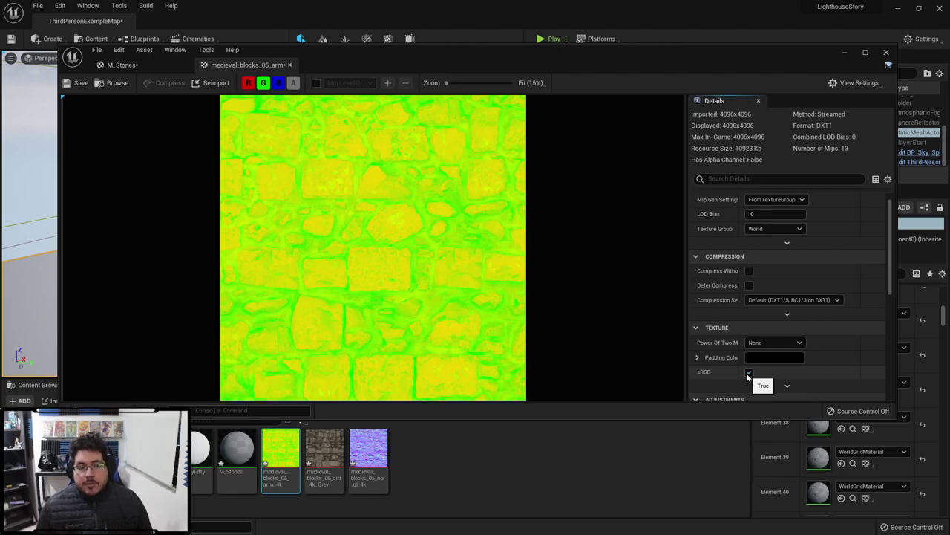
pyautogui.click(749, 372)
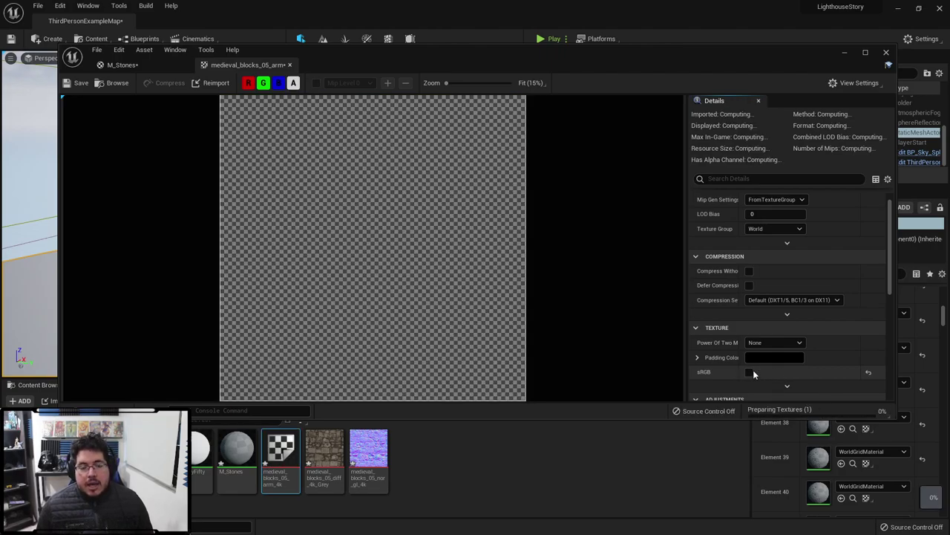
pyautogui.click(81, 83)
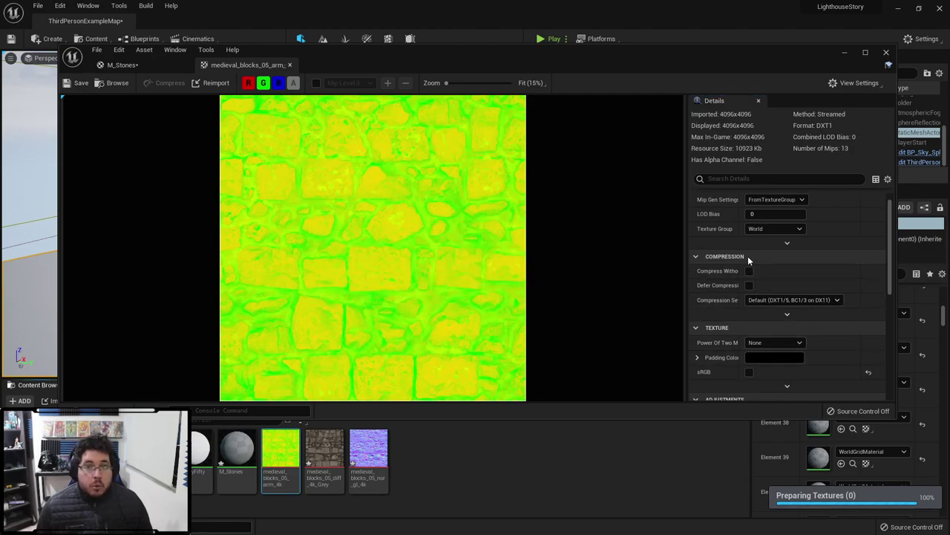
# Step: Return to the M_Stones material graph and place the arm texture as a sample below the grey diffuse sample
pyautogui.click(142, 66)
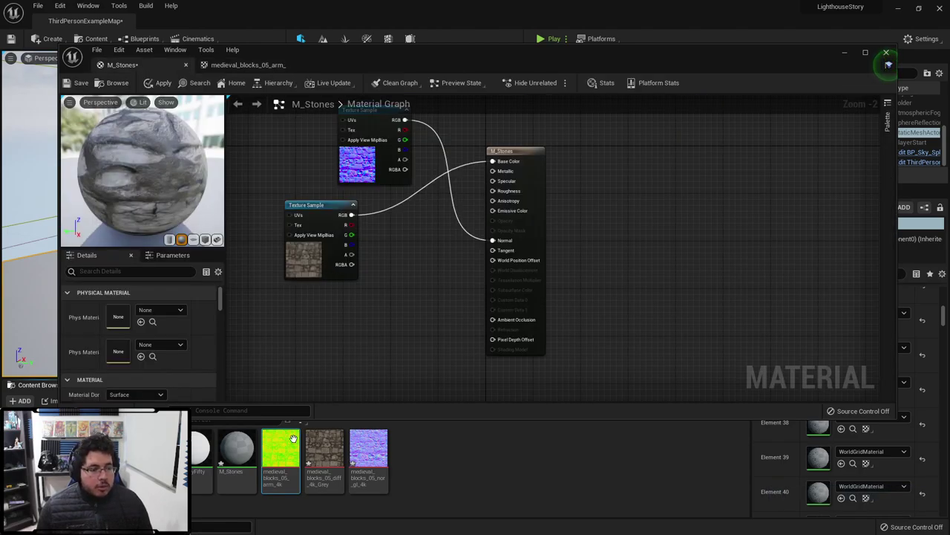
pyautogui.moveTo(280, 449); pyautogui.dragTo(346, 325)
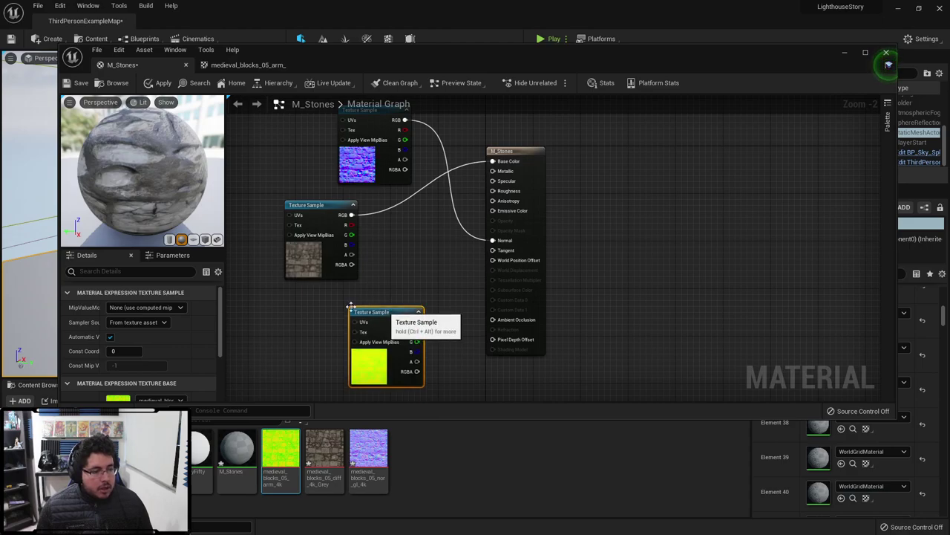
# Step: Compare the sampler type settings of the arm, grey diffuse and normal texture samples in the M_Stones graph
pyautogui.scroll(-1, 150, 324)
pyautogui.scroll(-3, 150, 324)
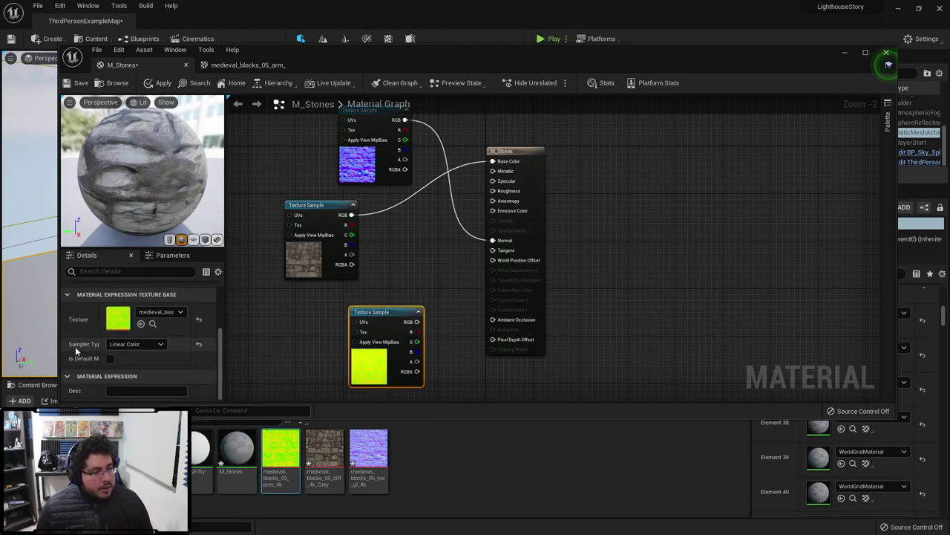
pyautogui.click(304, 205)
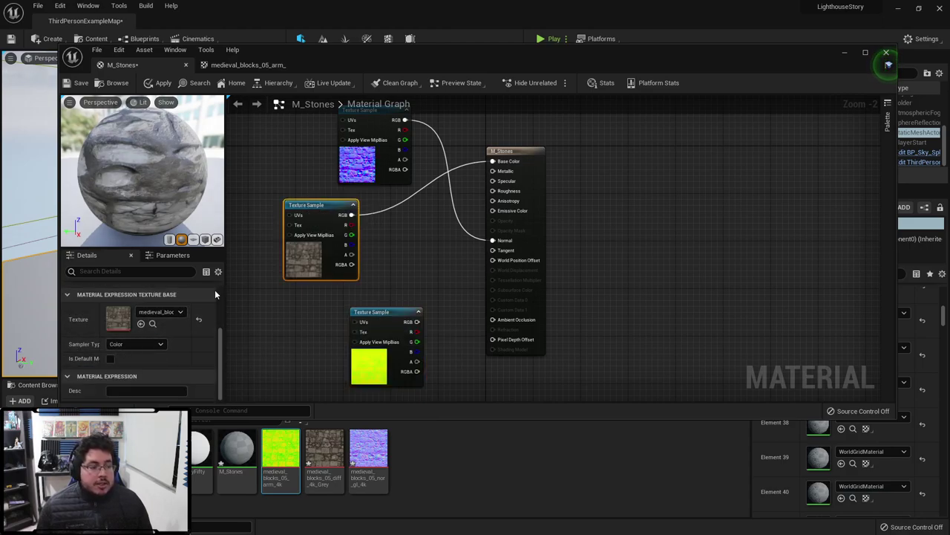
pyautogui.click(375, 316)
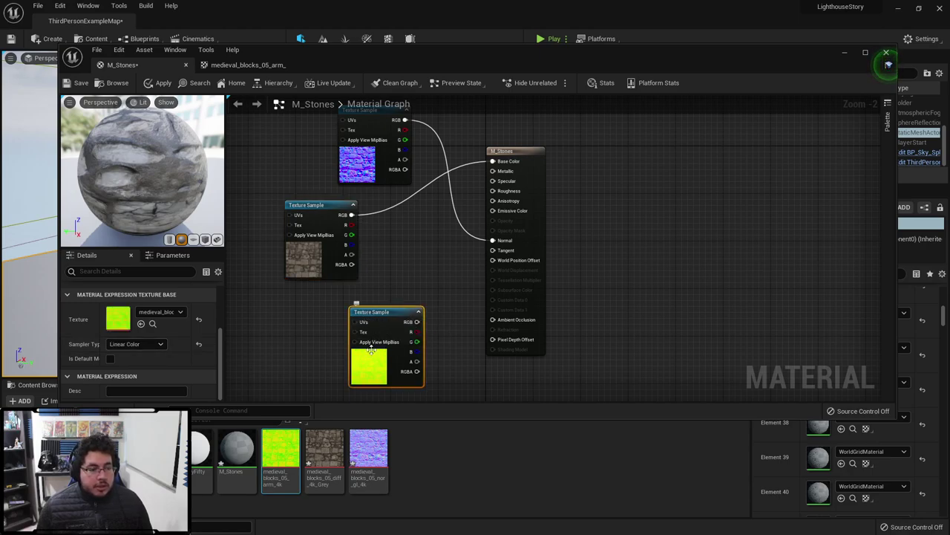
pyautogui.moveTo(361, 141); pyautogui.dragTo(361, 195, button='right')
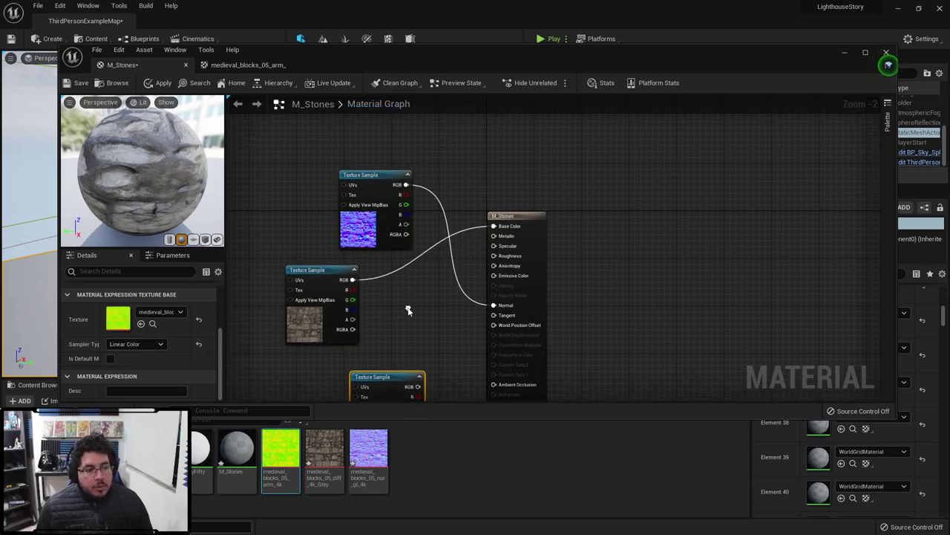
pyautogui.click(361, 187)
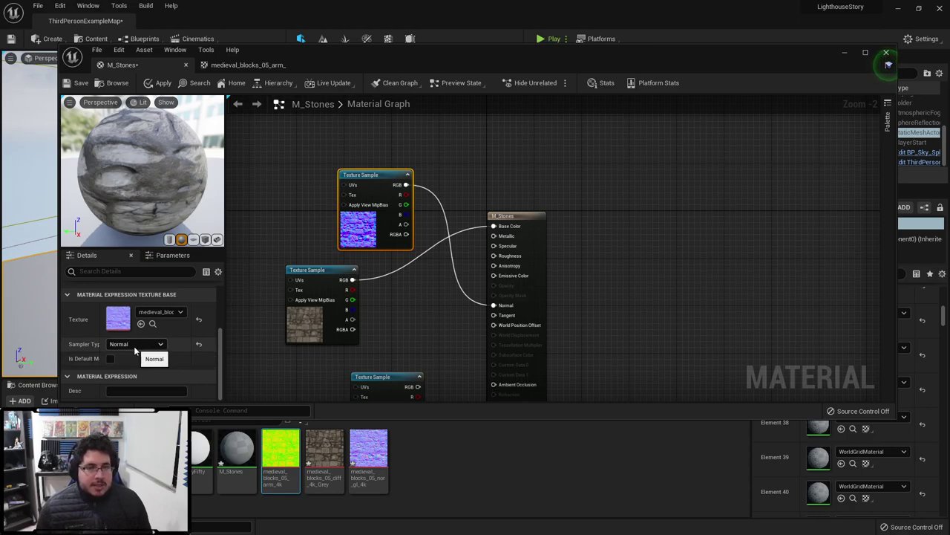
pyautogui.scroll(-1, 366, 313)
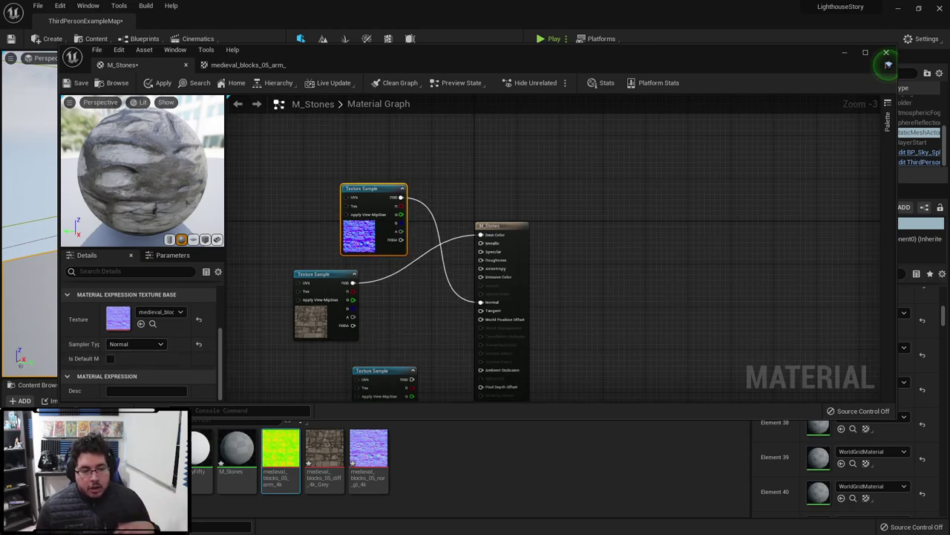
# Step: Shift the arm texture sample slightly and connect its red channel to Ambient Occlusion, checking the result on the preview sphere
pyautogui.moveTo(407, 326); pyautogui.dragTo(366, 313, button='right')
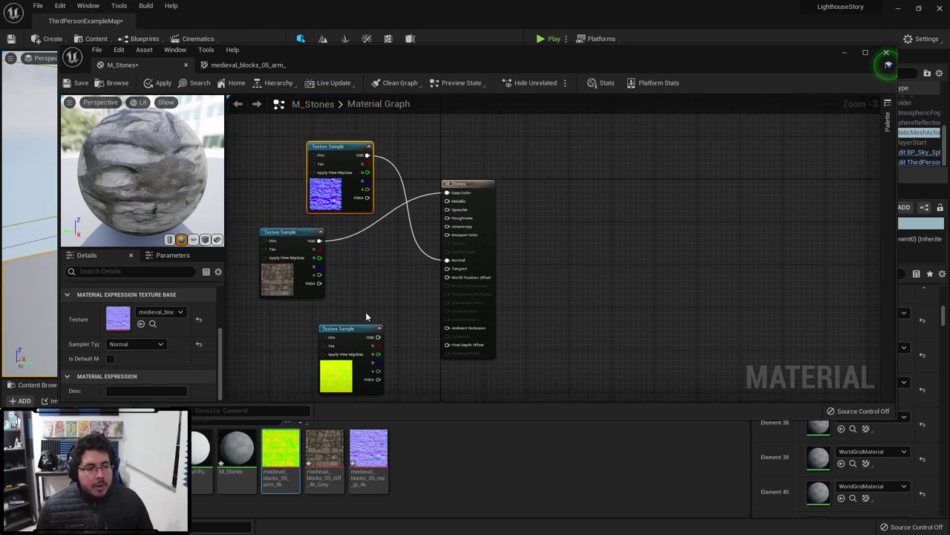
pyautogui.moveTo(352, 331); pyautogui.dragTo(335, 320)
pyautogui.moveTo(378, 291); pyautogui.dragTo(360, 286, button='right')
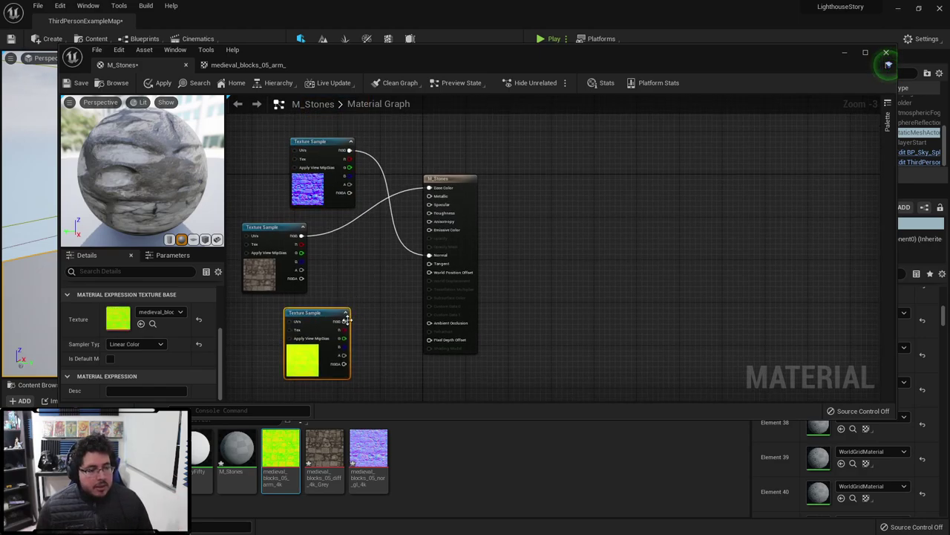
pyautogui.moveTo(343, 329); pyautogui.dragTo(434, 327)
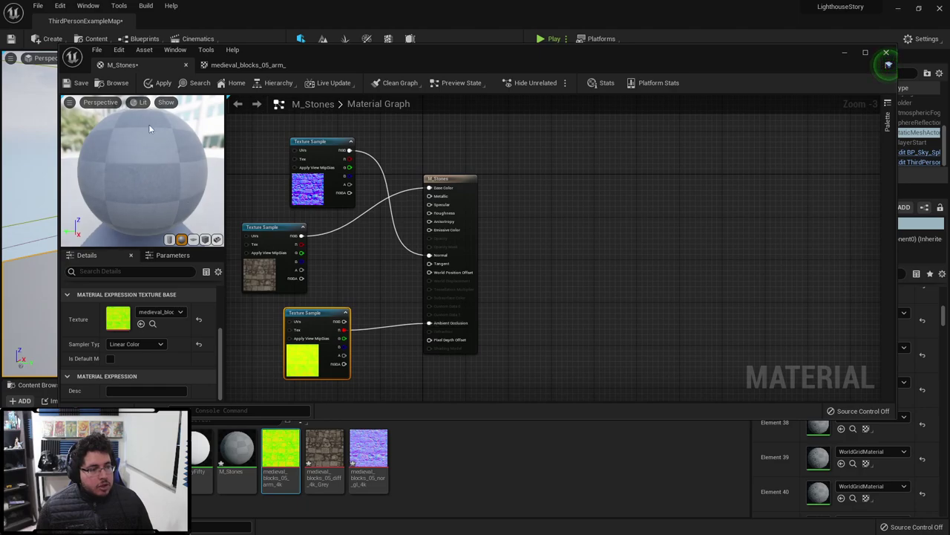
pyautogui.moveTo(185, 184)
pyautogui.mouseDown(button='right')
pyautogui.moveTo(186, 159)
pyautogui.moveTo(185, 197)
pyautogui.mouseUp(button='right')
pyautogui.moveTo(185, 186); pyautogui.dragTo(221, 182)
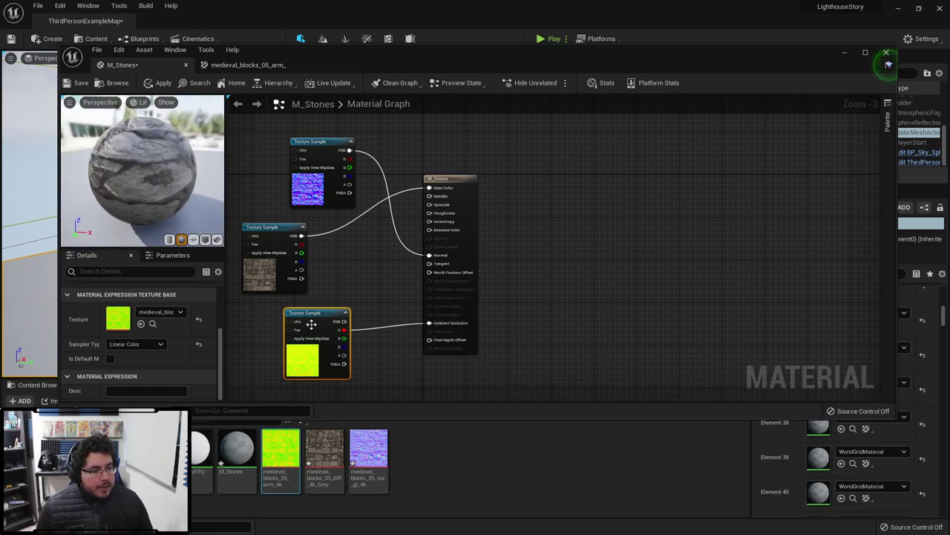
# Step: Connect the arm texture's green channel to Roughness and inspect the stone surface on the preview sphere
pyautogui.moveTo(343, 338); pyautogui.dragTo(437, 214)
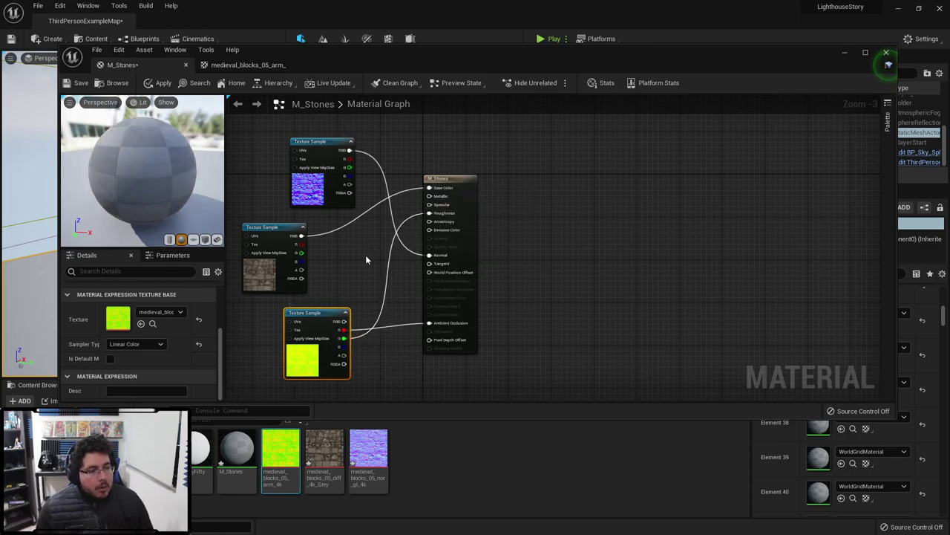
pyautogui.moveTo(365, 255); pyautogui.dragTo(346, 245, button='right')
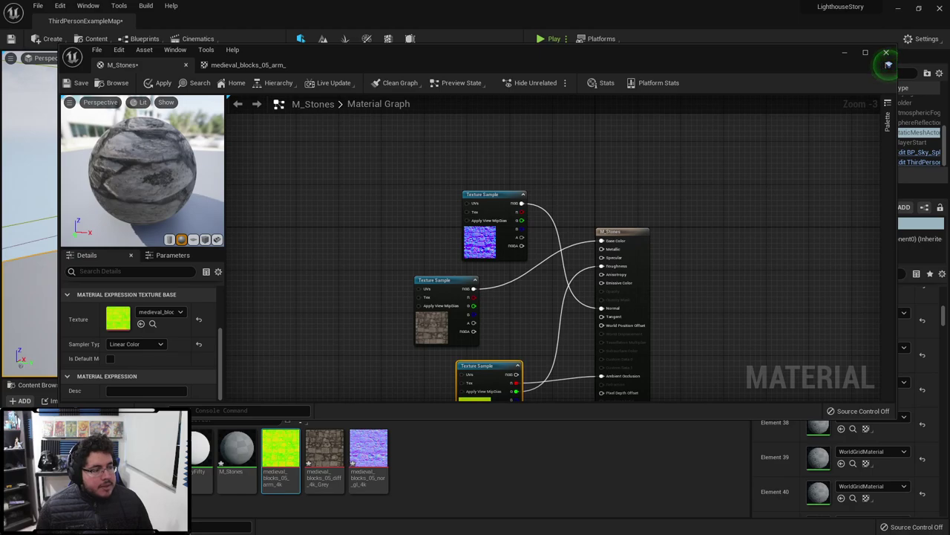
pyautogui.moveTo(142, 171)
pyautogui.mouseDown()
pyautogui.moveTo(124, 187)
pyautogui.moveTo(183, 173)
pyautogui.moveTo(138, 174)
pyautogui.moveTo(164, 178)
pyautogui.moveTo(157, 182)
pyautogui.mouseUp()
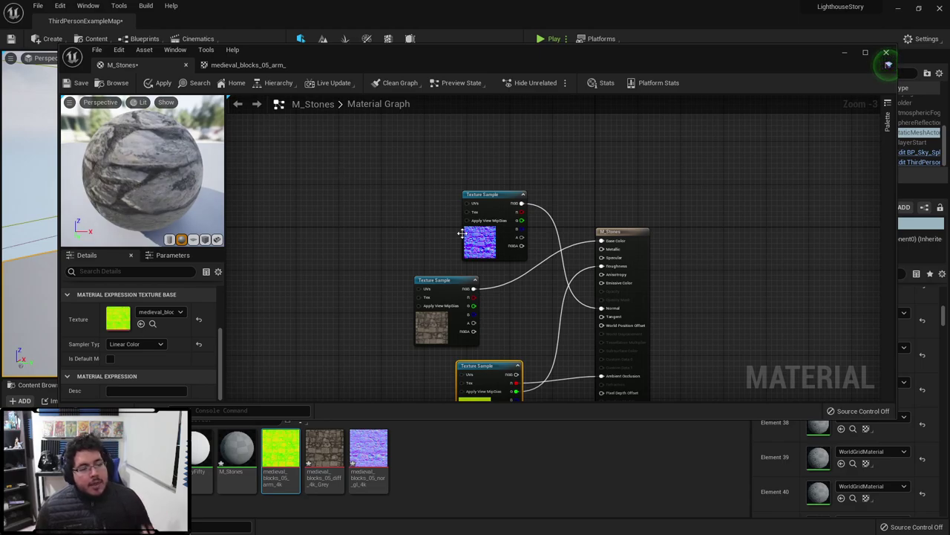
# Step: Switch to File Explorer to check the medieval_blocks_05_nor_gl_4k source file, and return to the material editor
pyautogui.hotkey('alt', 'Tab')
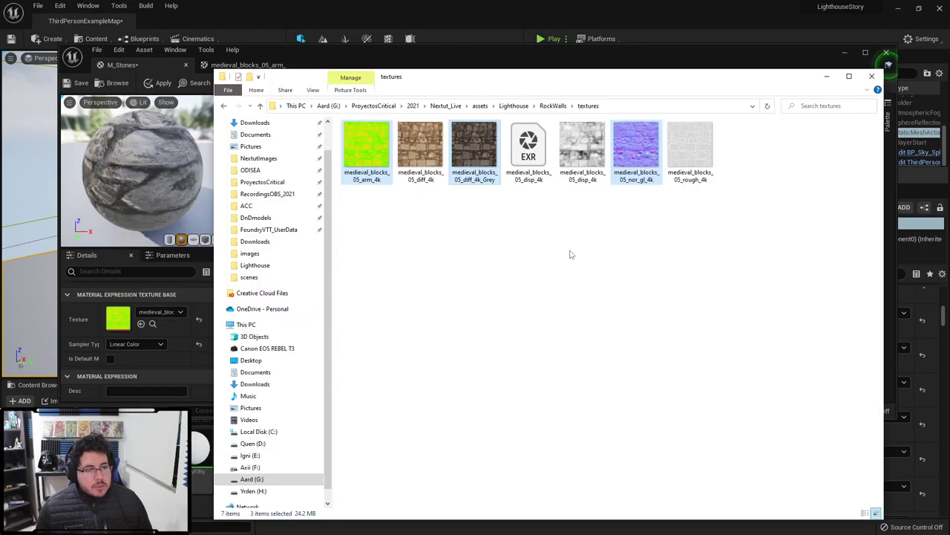
pyautogui.click(637, 175)
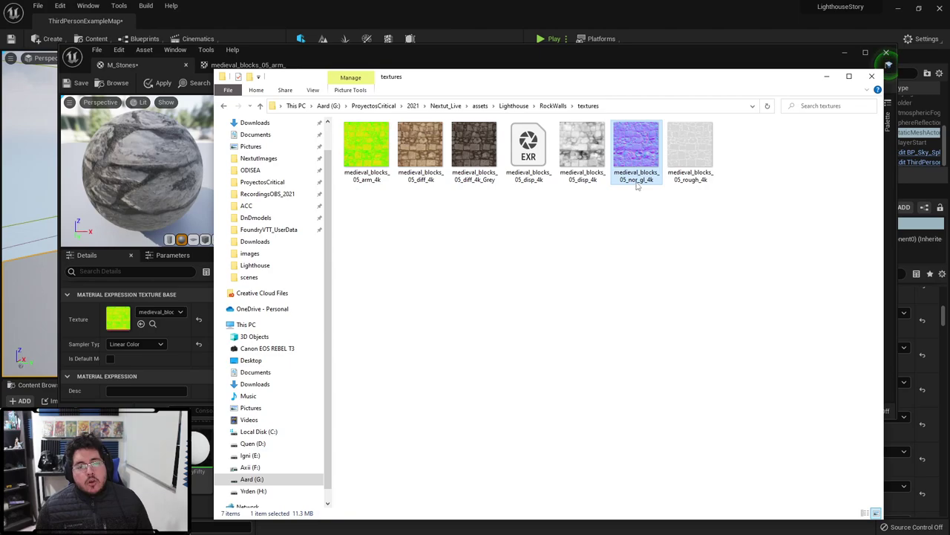
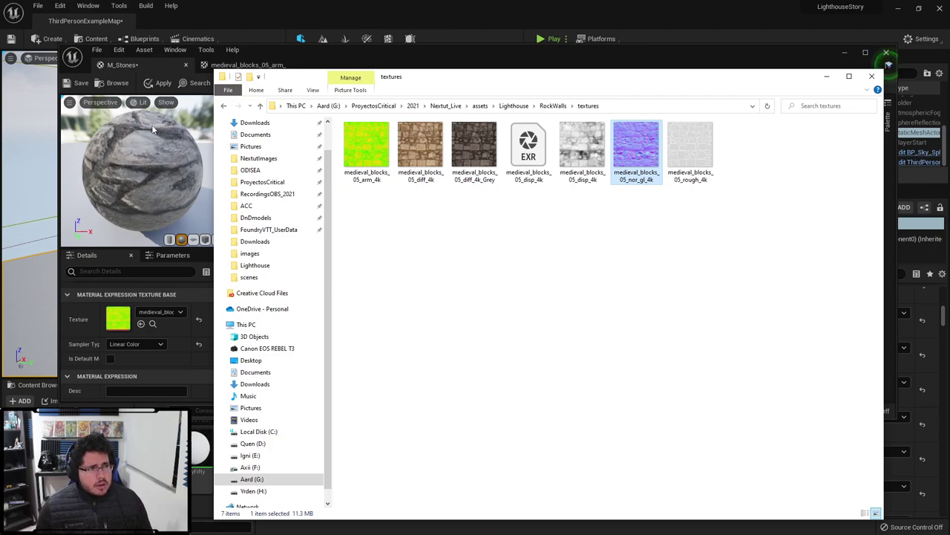
pyautogui.click(152, 65)
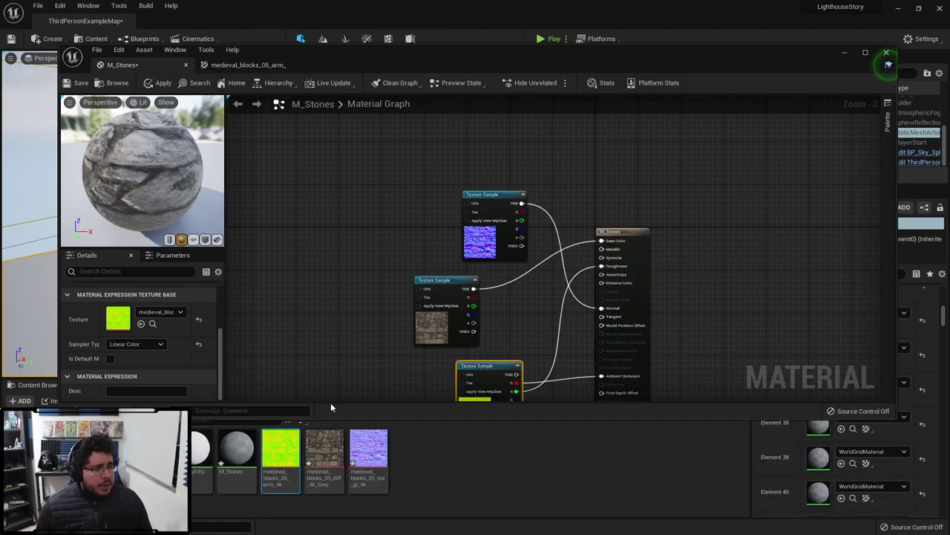
# Step: Open the medieval_blocks_05_nor_gl_4k texture and examine its level of detail, advanced compression, texture and adjustment settings
pyautogui.doubleClick(378, 466)
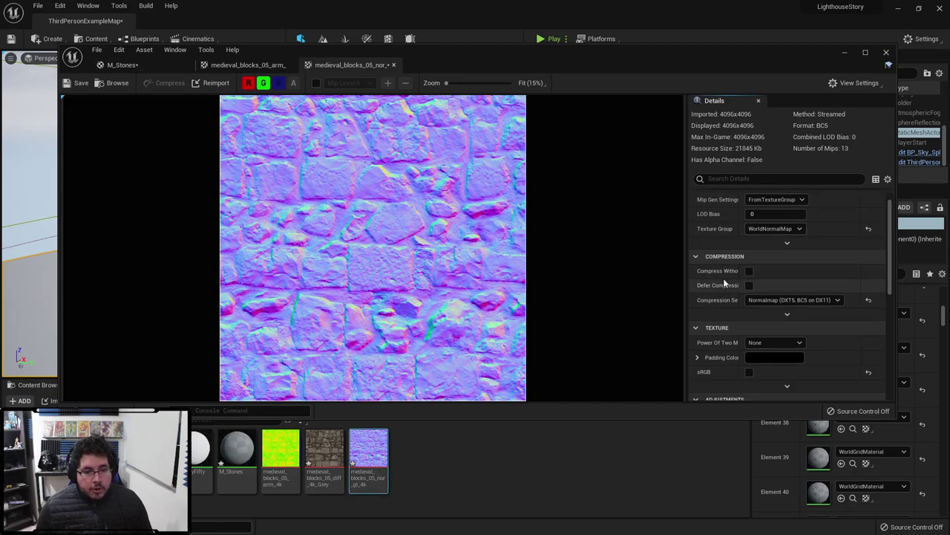
pyautogui.scroll(-5, 724, 281)
pyautogui.scroll(-4, 724, 282)
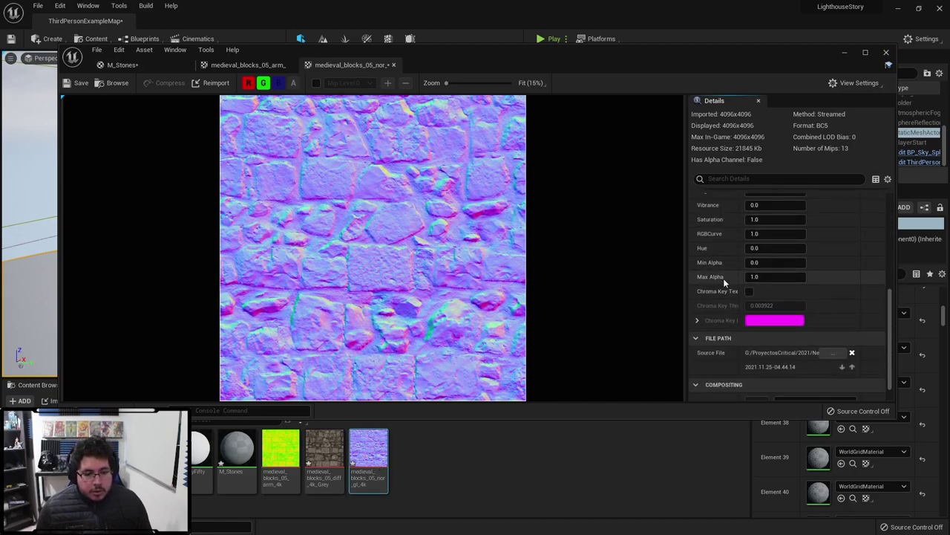
pyautogui.scroll(5, 724, 282)
pyautogui.scroll(1, 724, 277)
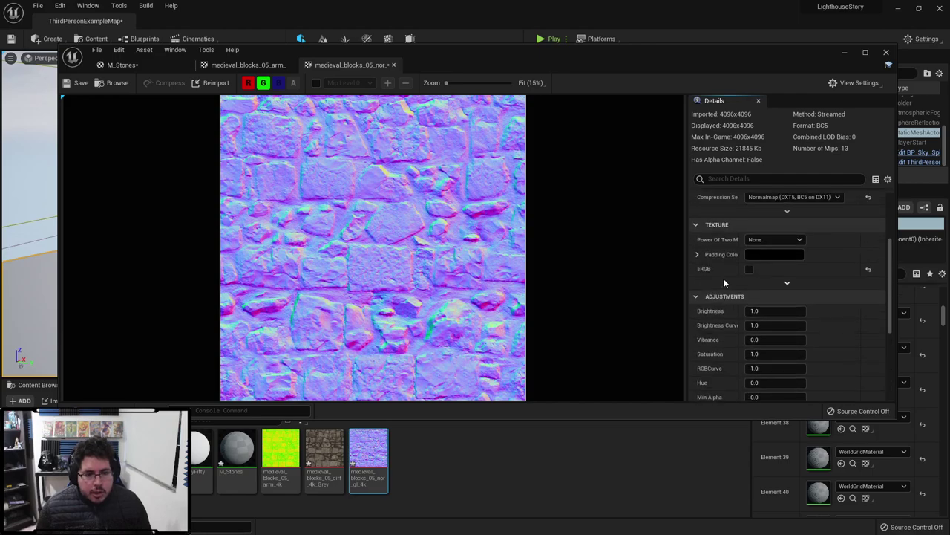
pyautogui.scroll(2, 731, 285)
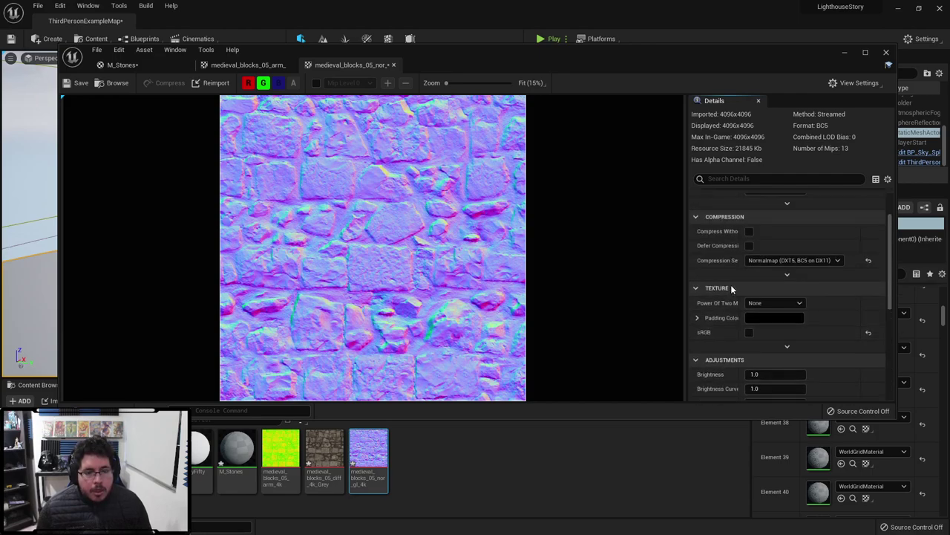
pyautogui.scroll(3, 731, 285)
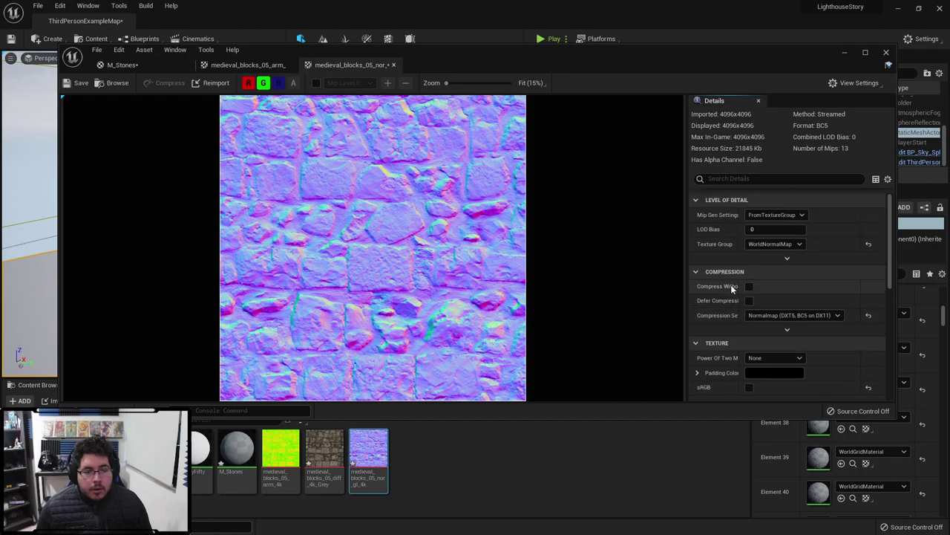
pyautogui.click(796, 317)
pyautogui.click(817, 321)
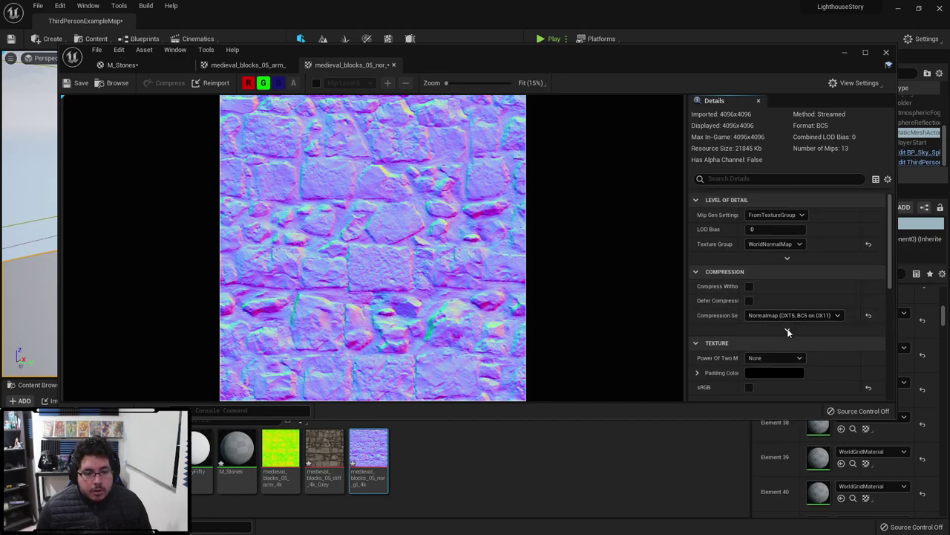
pyautogui.click(787, 329)
pyautogui.scroll(-3, 787, 328)
pyautogui.scroll(-2, 787, 333)
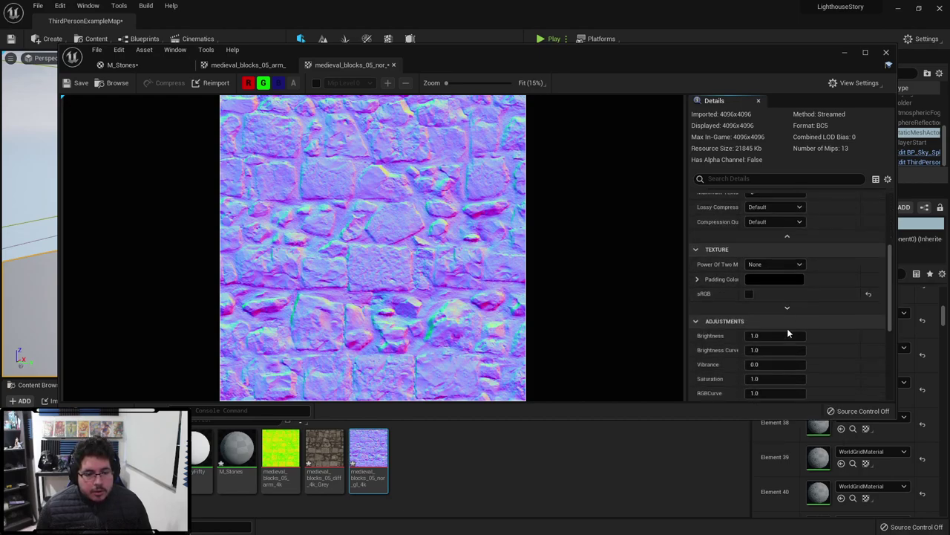
# Step: Return to the M_Stones graph, check the normal sample's settings, and shorten the material editor window to uncover the content browser
pyautogui.click(120, 65)
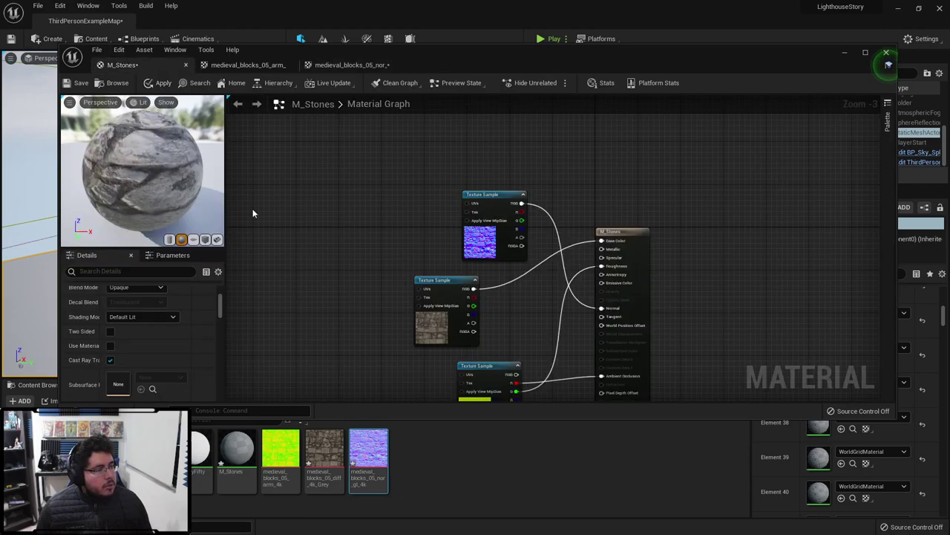
pyautogui.click(486, 220)
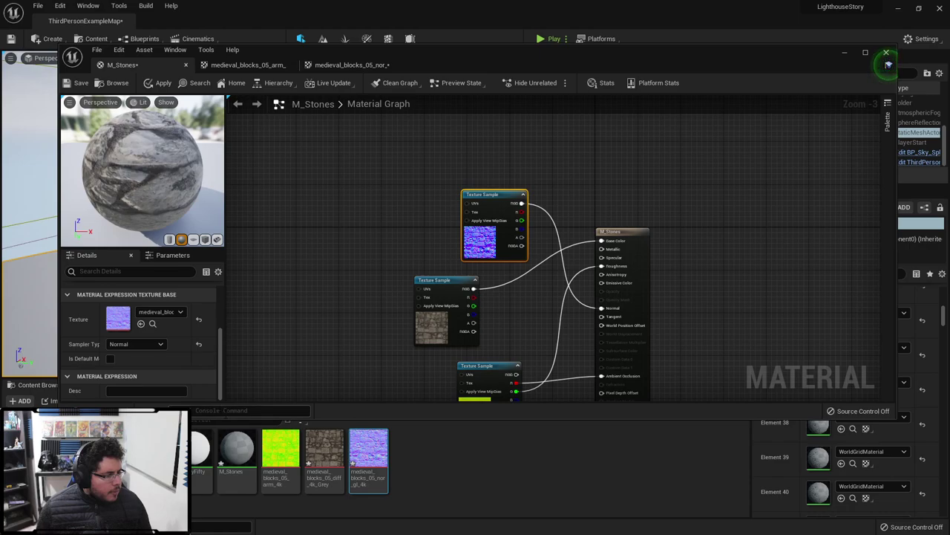
pyautogui.moveTo(225, 418); pyautogui.dragTo(205, 447)
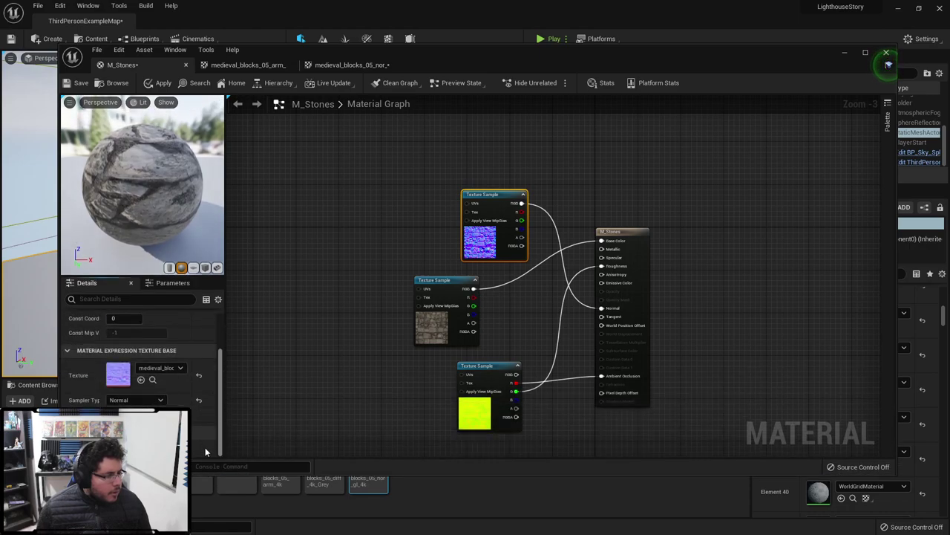
pyautogui.moveTo(394, 475); pyautogui.dragTo(395, 397)
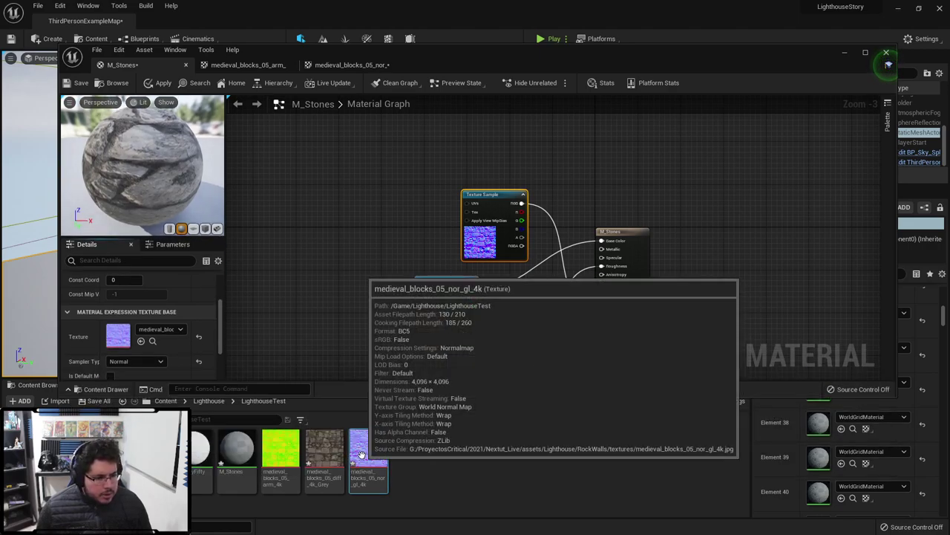
pyautogui.rightClick(361, 454)
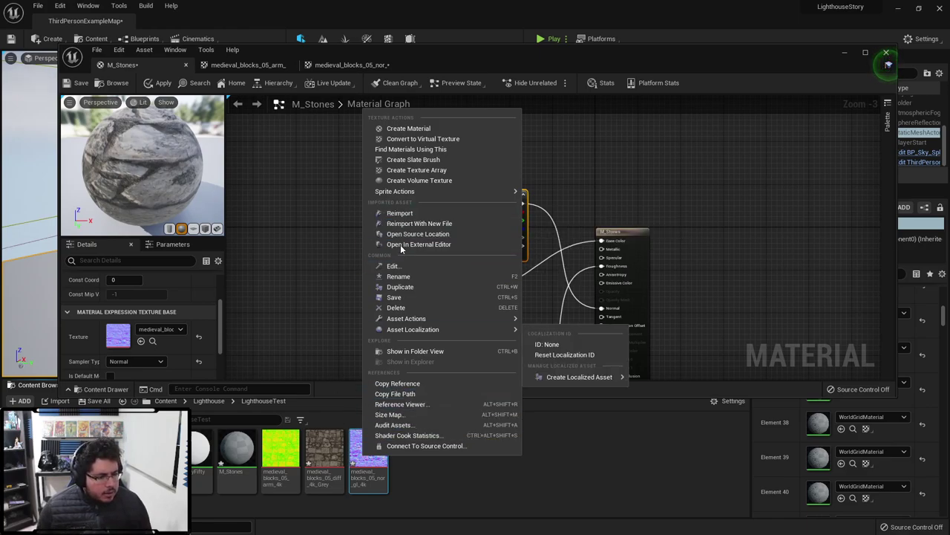
pyautogui.click(300, 289)
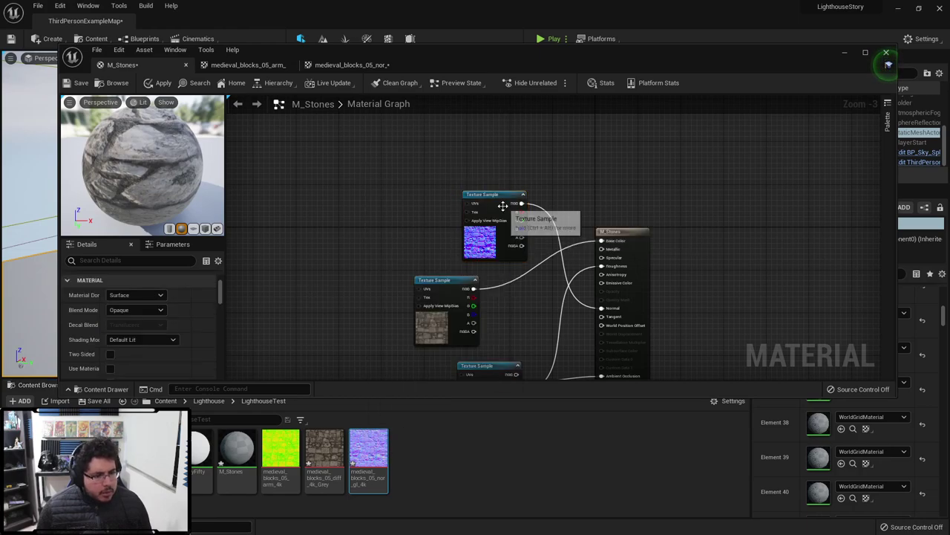
# Step: Delete the normal texture sample from the M_Stones graph and the medieval_blocks_05_nor_gl_4k asset from the LighthouseTest folder
pyautogui.click(502, 206)
pyautogui.press('Delete')
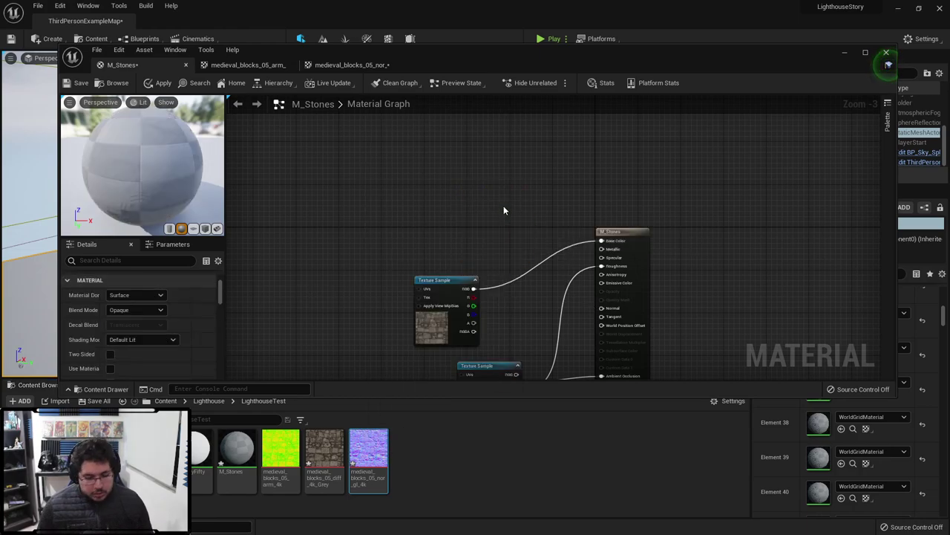
pyautogui.click(374, 476)
pyautogui.press('Delete')
pyautogui.click(437, 429)
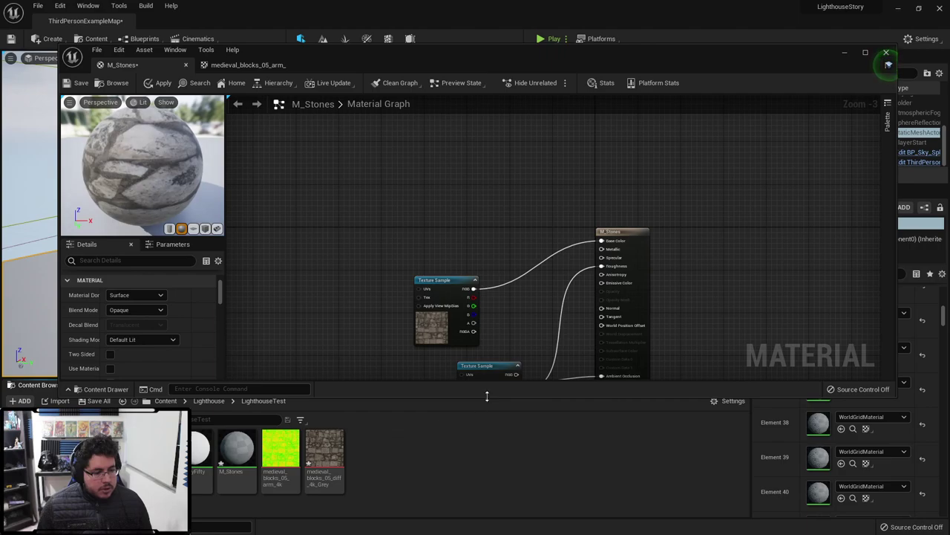
# Step: Switch to the File Explorer window showing the RockWalls textures folder and move it aside, clear of the material editor
pyautogui.press('super')
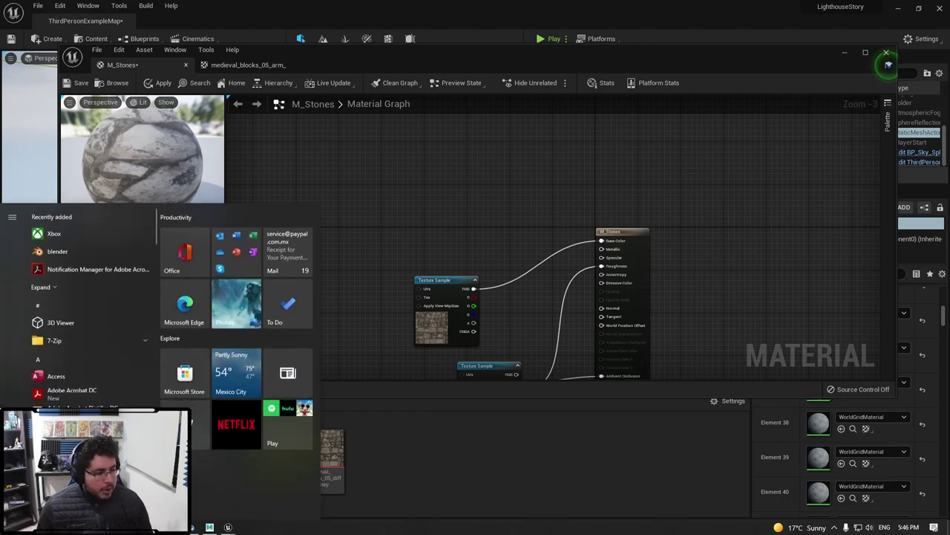
pyautogui.click(215, 527)
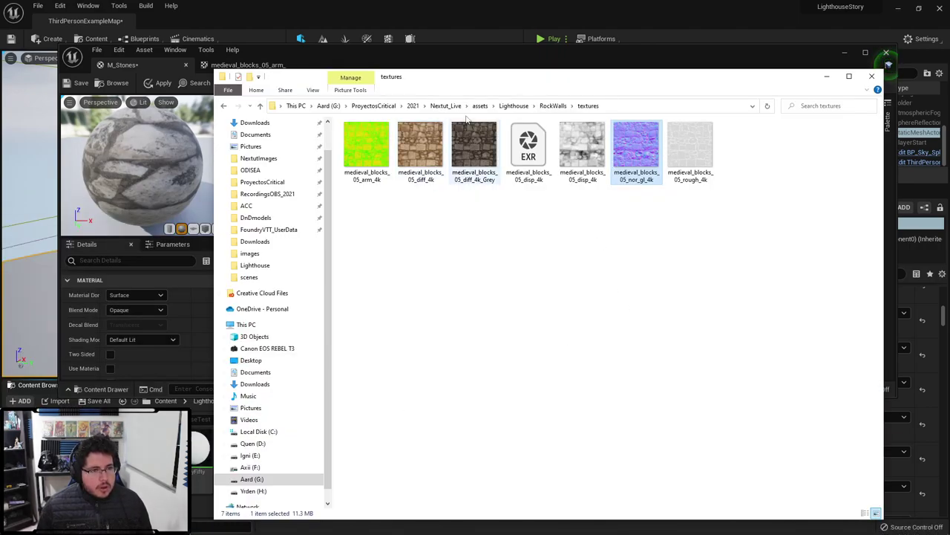
pyautogui.moveTo(479, 80); pyautogui.dragTo(949, 118)
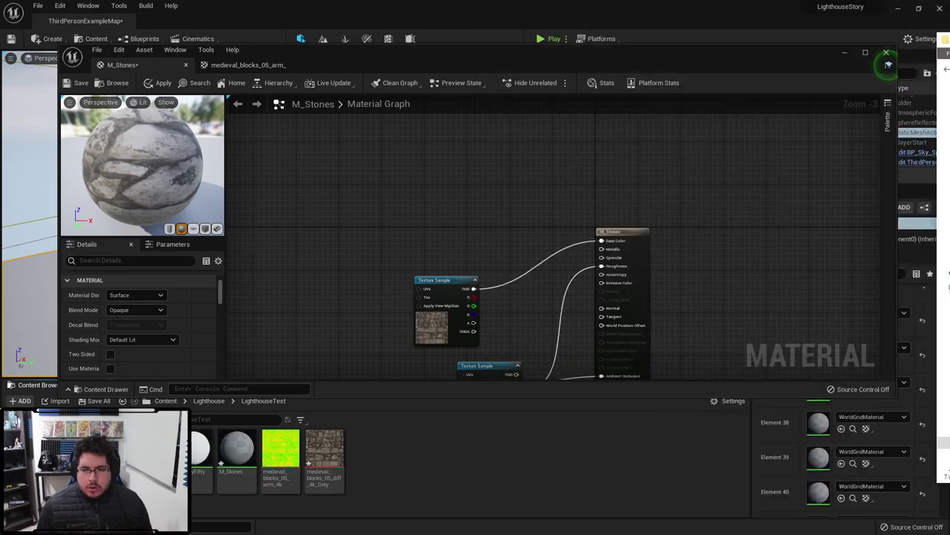
# Step: Import medieval_blocks_05_nor_gl_4k from the RockWalls textures folder into LighthouseTest, open it and check its Texture Group options
pyautogui.moveTo(527, 472); pyautogui.dragTo(456, 467)
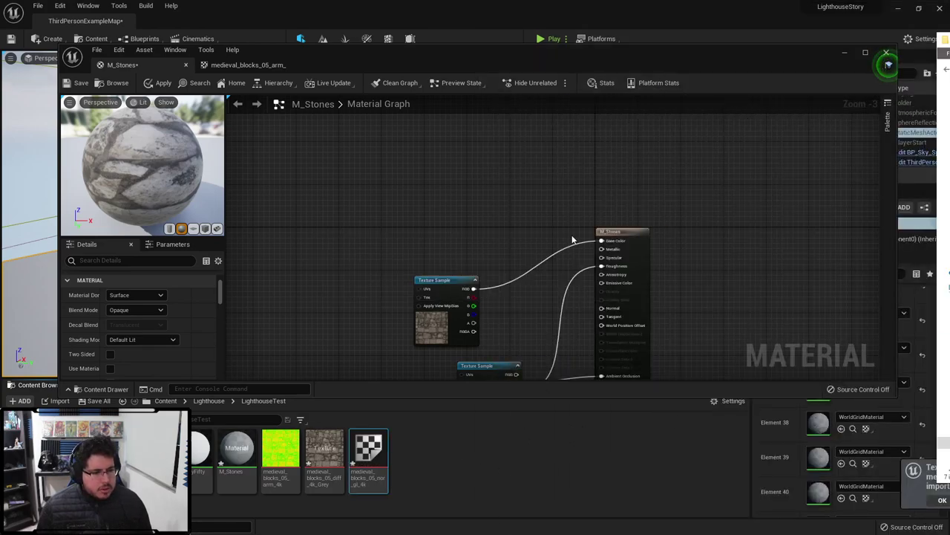
pyautogui.doubleClick(365, 460)
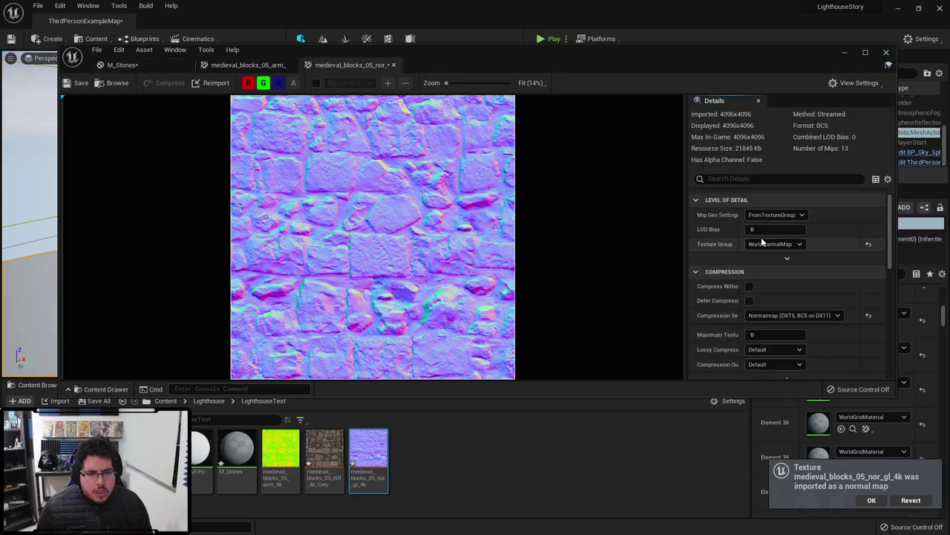
pyautogui.scroll(-1, 806, 273)
pyautogui.click(796, 229)
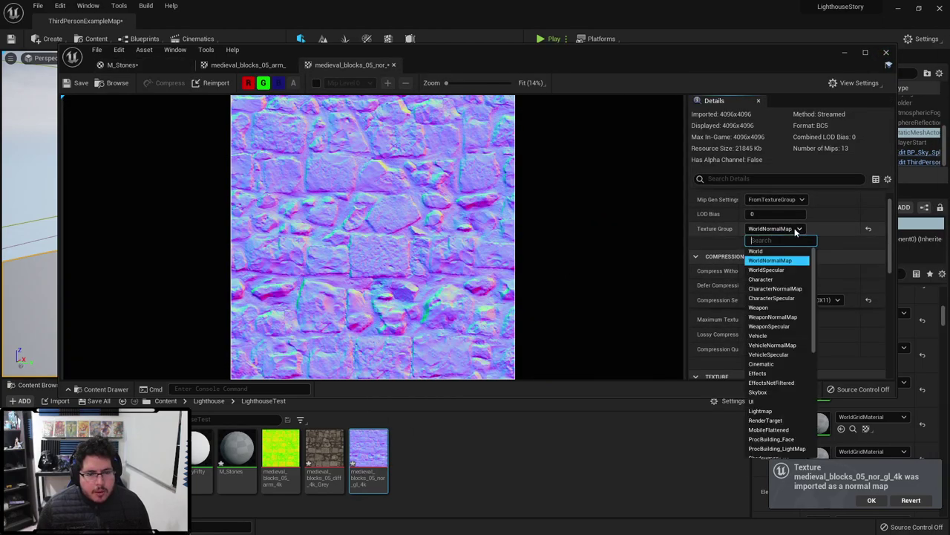
pyautogui.click(796, 230)
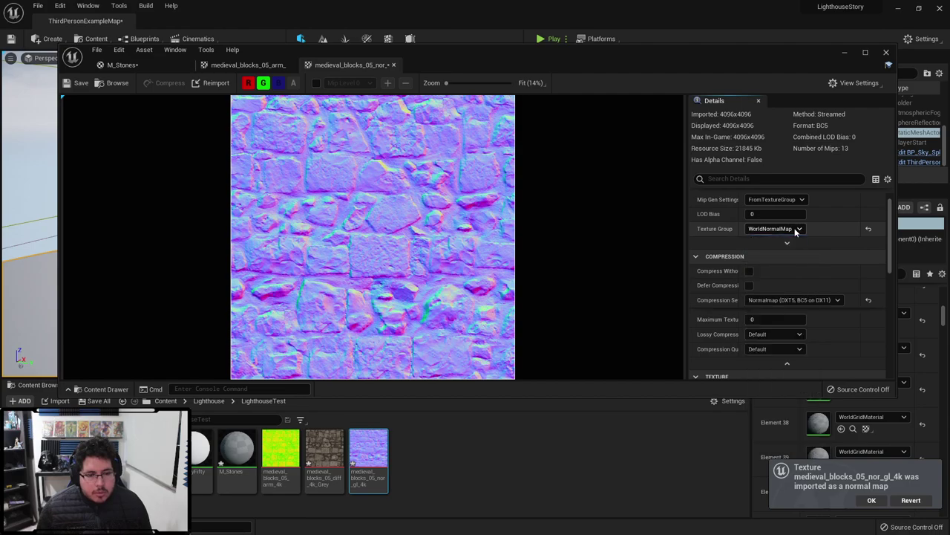
# Step: Expand the advanced texture settings of medieval_blocks_05_nor_gl_4k and enable Flip Green Channel
pyautogui.scroll(-2, 757, 275)
pyautogui.scroll(-5, 733, 287)
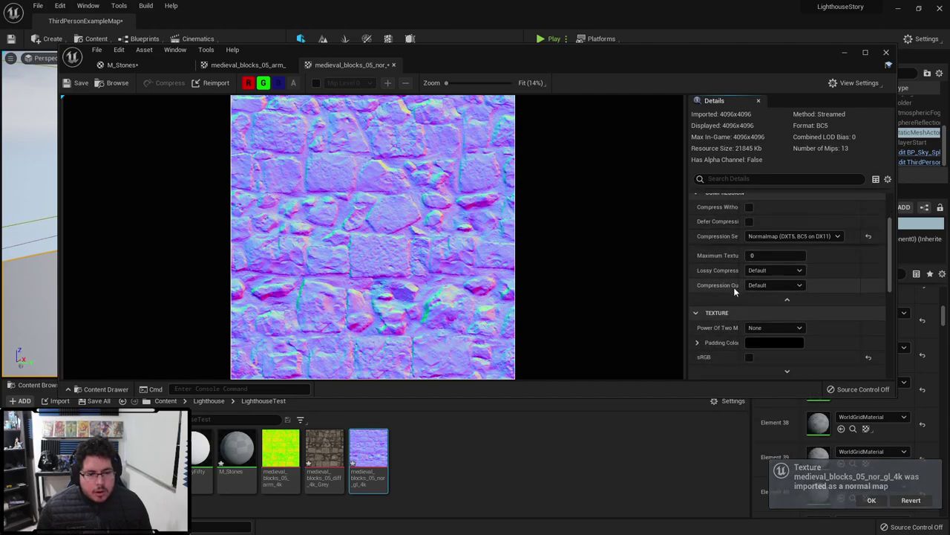
pyautogui.click(787, 326)
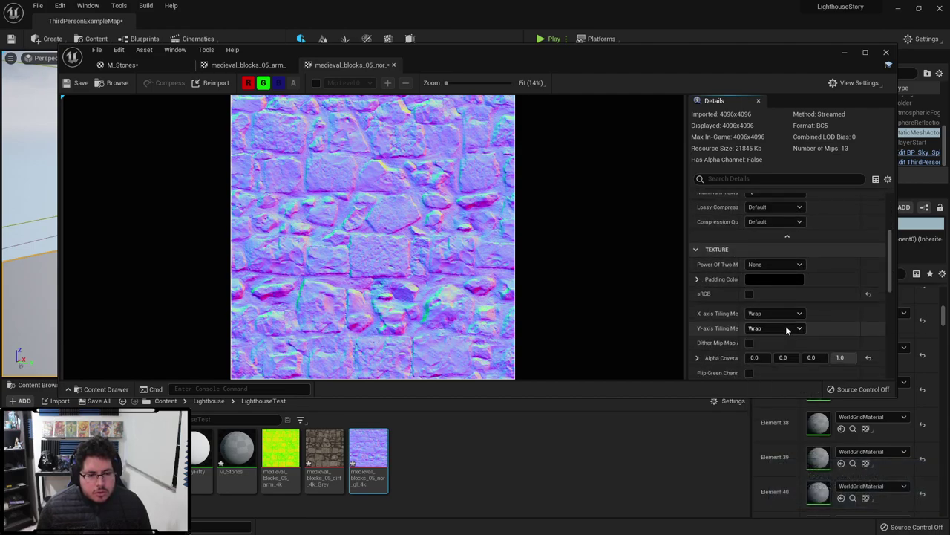
pyautogui.scroll(-3, 786, 325)
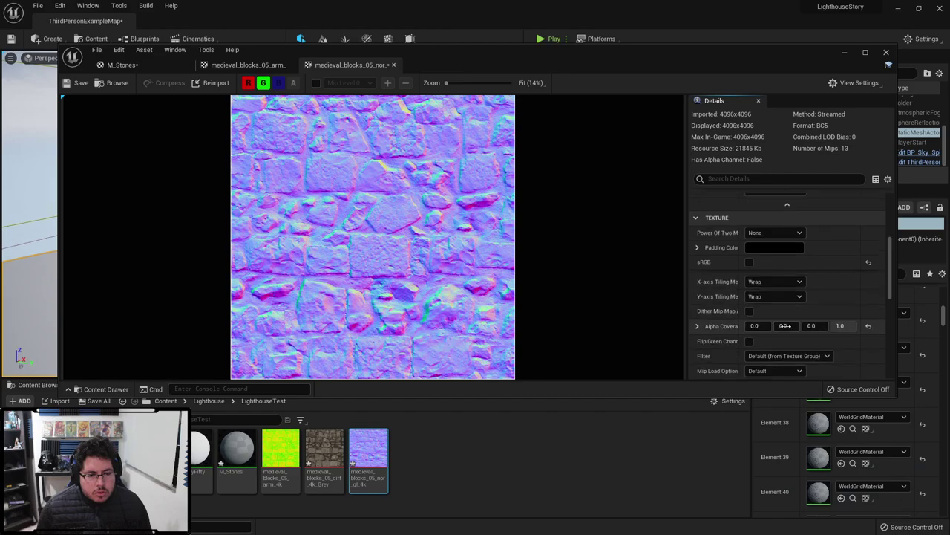
pyautogui.click(750, 341)
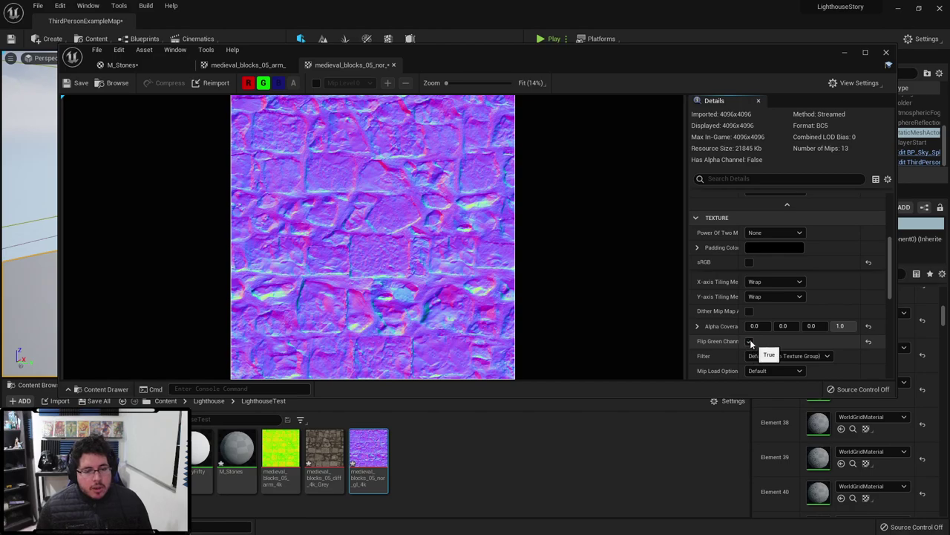
# Step: Add the medieval_blocks_05_nor_gl_4k texture to the M_Stones graph, connect its RGB output to Normal and inspect the preview sphere
pyautogui.click(163, 67)
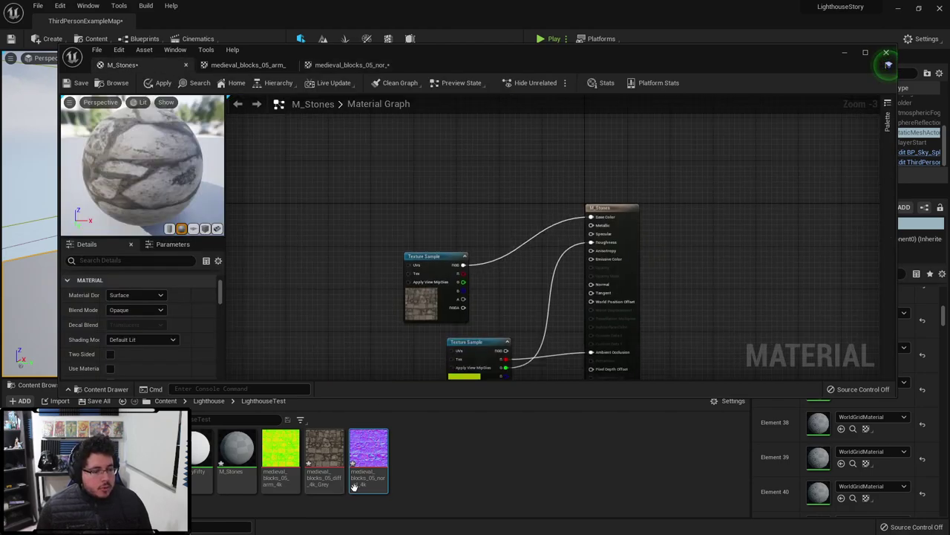
pyautogui.moveTo(369, 449); pyautogui.dragTo(601, 285)
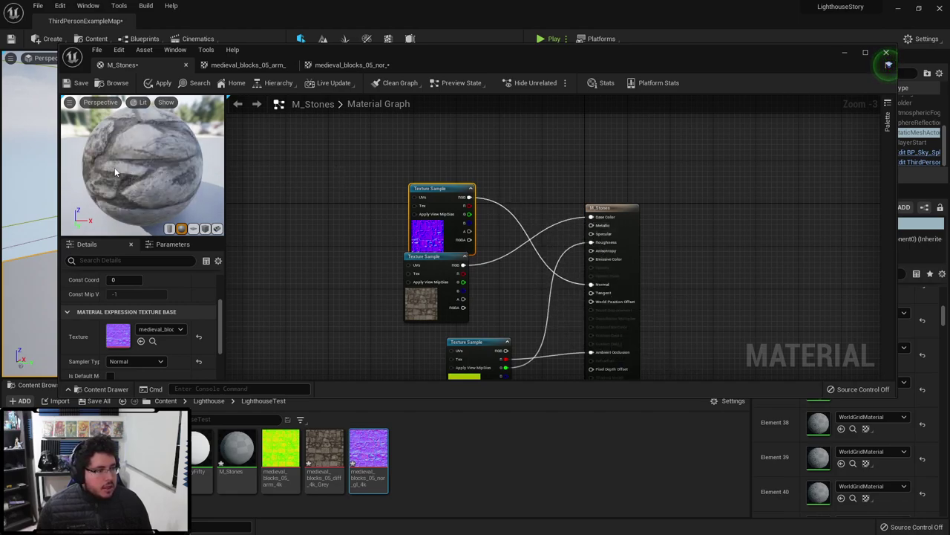
pyautogui.moveTo(114, 167); pyautogui.dragTo(215, 170)
# Step: Arrange the normal, diffuse and arm texture samples in one evenly spaced, aligned column beside the M_Stones node
pyautogui.moveTo(447, 246); pyautogui.dragTo(453, 217)
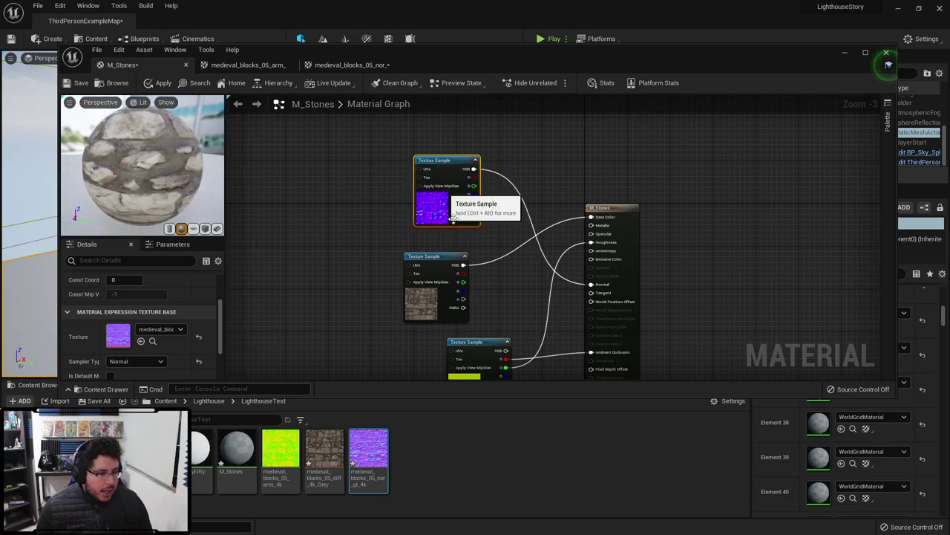
pyautogui.moveTo(437, 277); pyautogui.dragTo(453, 271)
pyautogui.moveTo(492, 340); pyautogui.dragTo(464, 329)
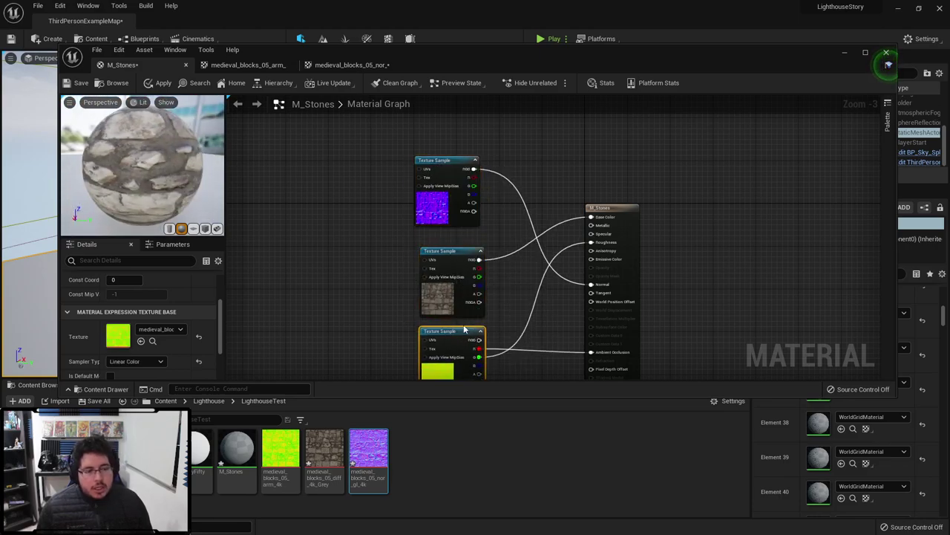
pyautogui.moveTo(427, 250); pyautogui.dragTo(416, 245)
pyautogui.moveTo(435, 162); pyautogui.dragTo(440, 168)
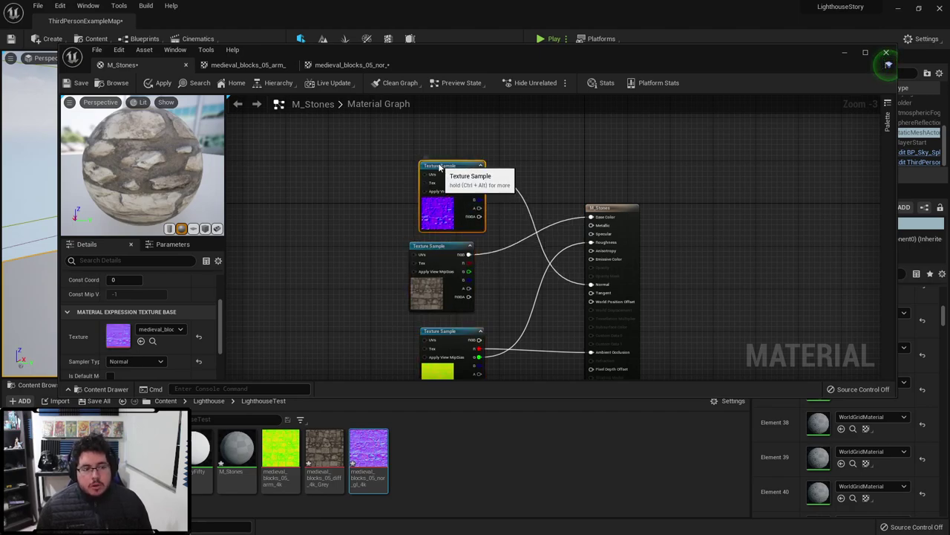
pyautogui.moveTo(433, 245); pyautogui.dragTo(444, 248)
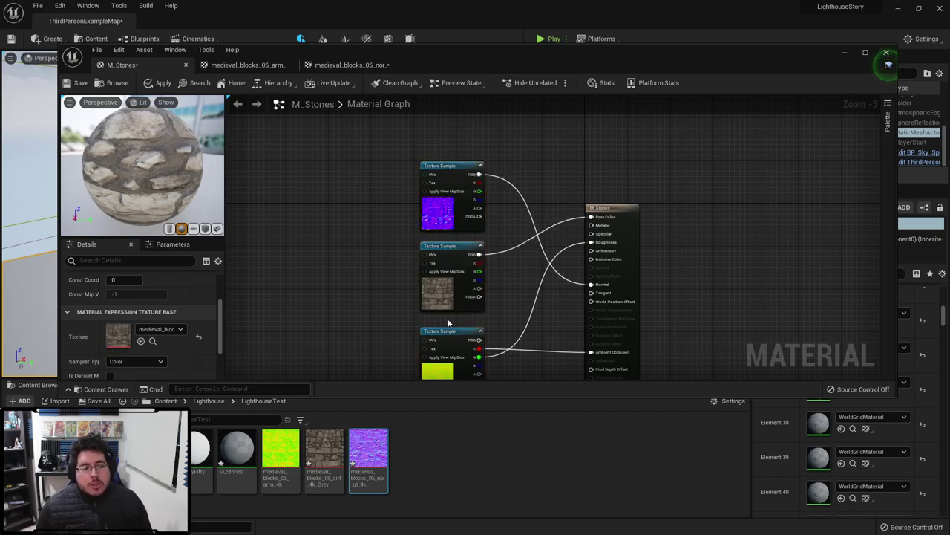
pyautogui.moveTo(447, 327); pyautogui.dragTo(448, 321)
pyautogui.scroll(-2, 358, 245)
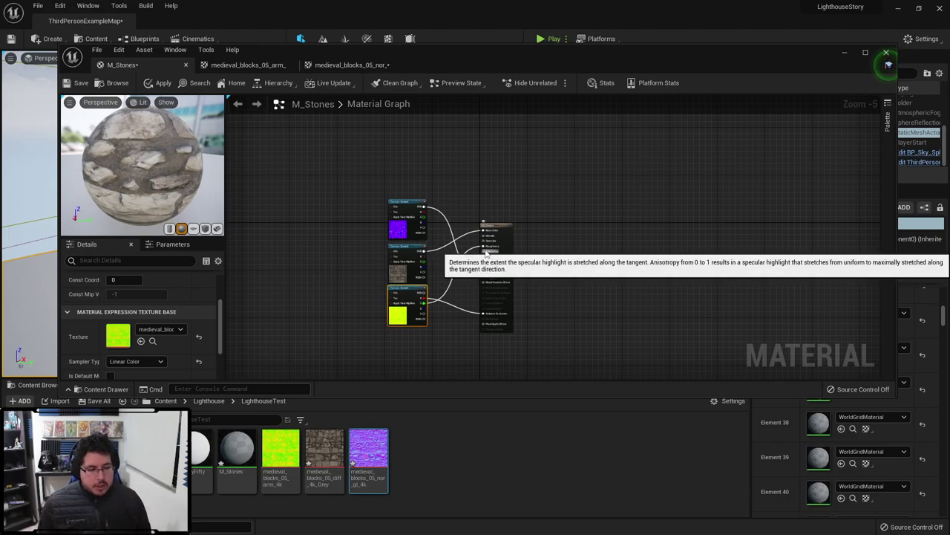
pyautogui.hotkey('alt', 'Tab')
pyautogui.press('Escape')
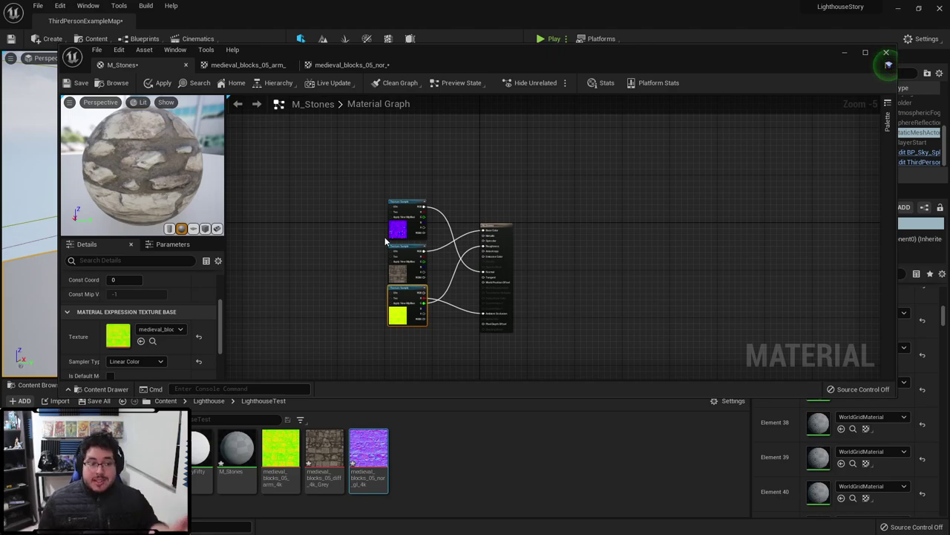
pyautogui.scroll(4, 432, 227)
pyautogui.scroll(-3, 467, 267)
pyautogui.scroll(1, 668, 210)
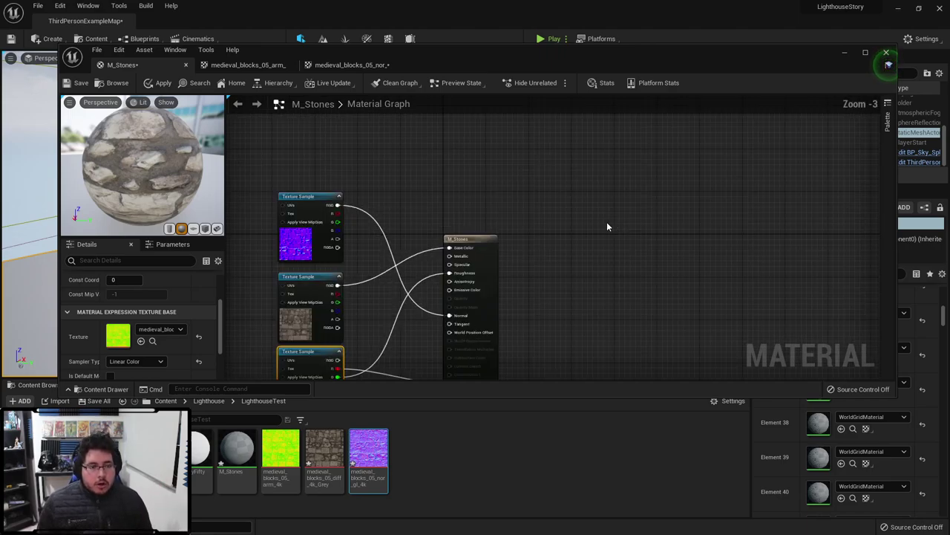
pyautogui.moveTo(606, 226); pyautogui.dragTo(647, 162, button='right')
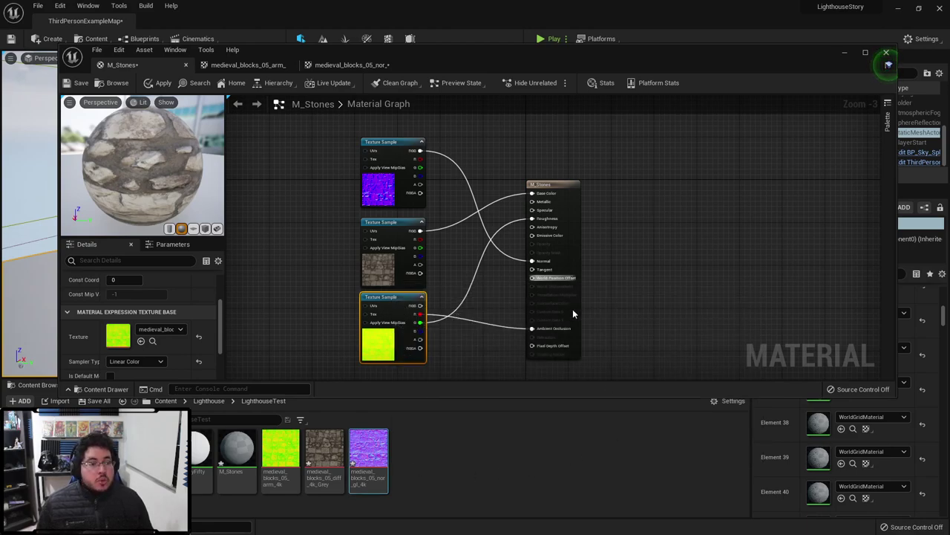
# Step: Close the material editor window and apply the changes to the original M_Stones material
pyautogui.click(888, 54)
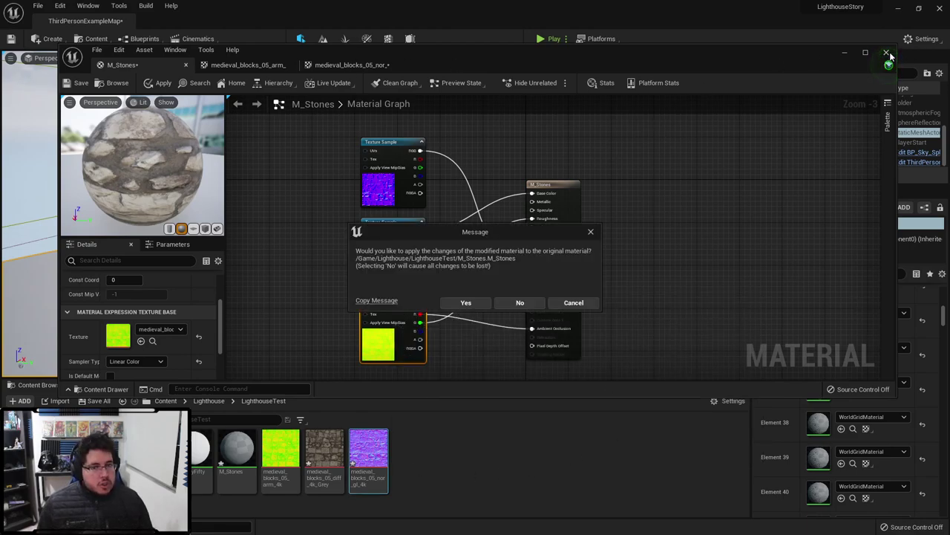
pyautogui.click(478, 302)
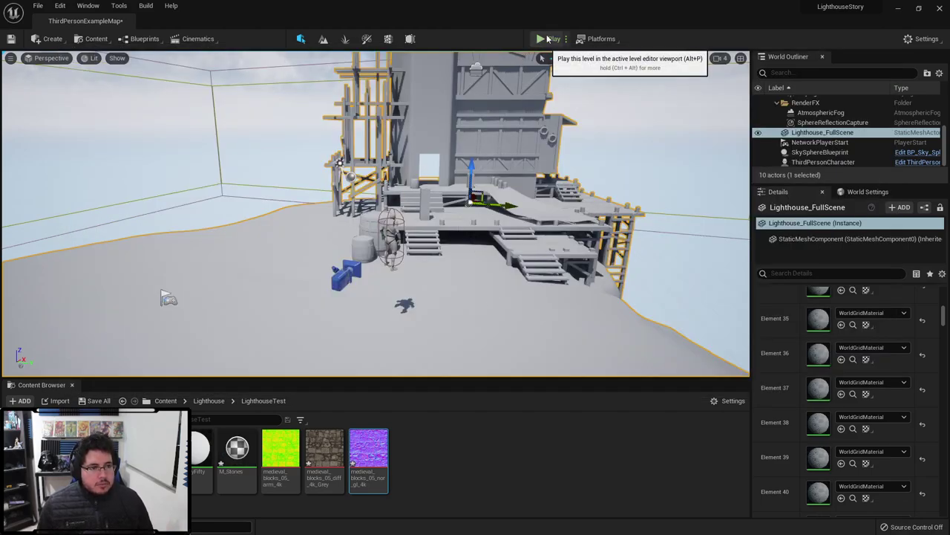
# Step: Play the level and run the character past the barrels, onto the lighthouse deck and back out to view the whole tower
pyautogui.click(550, 38)
pyautogui.click(475, 198)
pyautogui.press('d')
pyautogui.press('a')
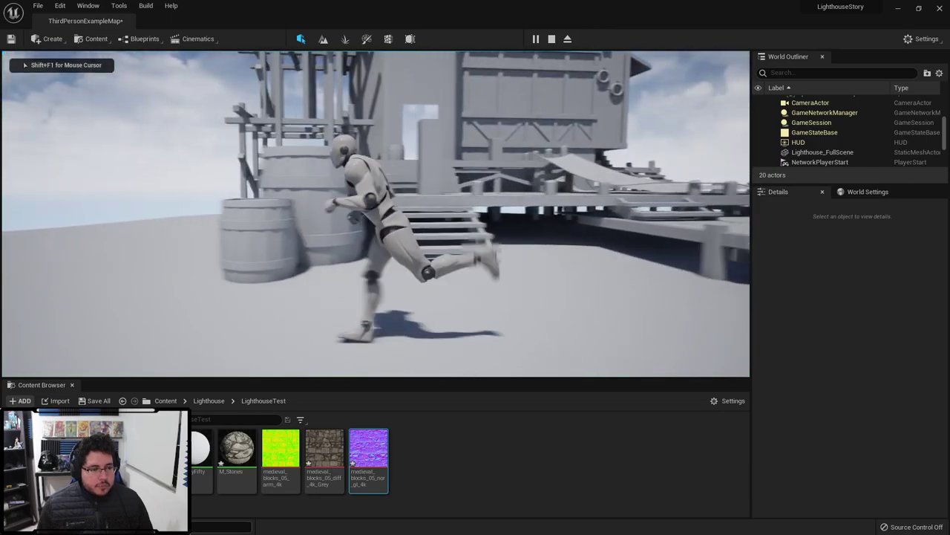
pyautogui.press('s')
pyautogui.press('w')
pyautogui.press('a')
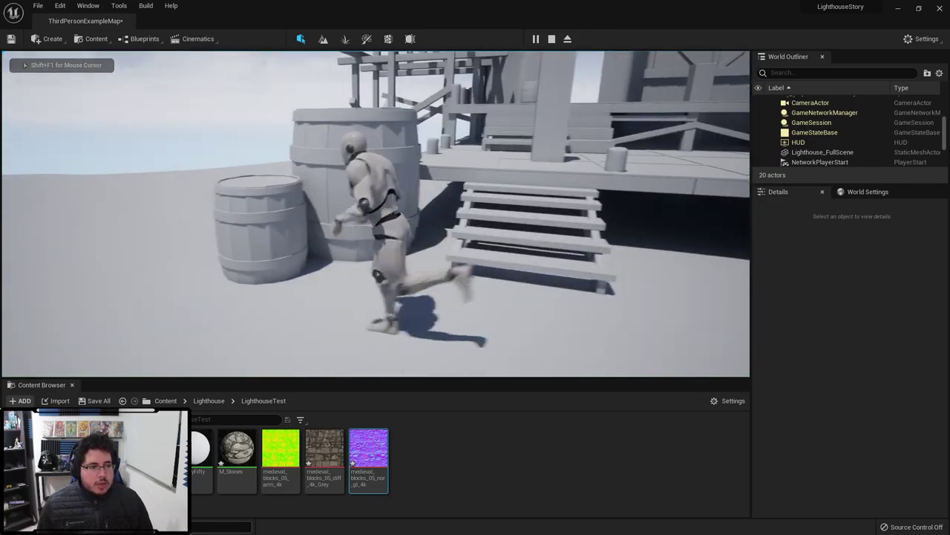
pyautogui.press('w')
pyautogui.press('w')
pyautogui.press('a')
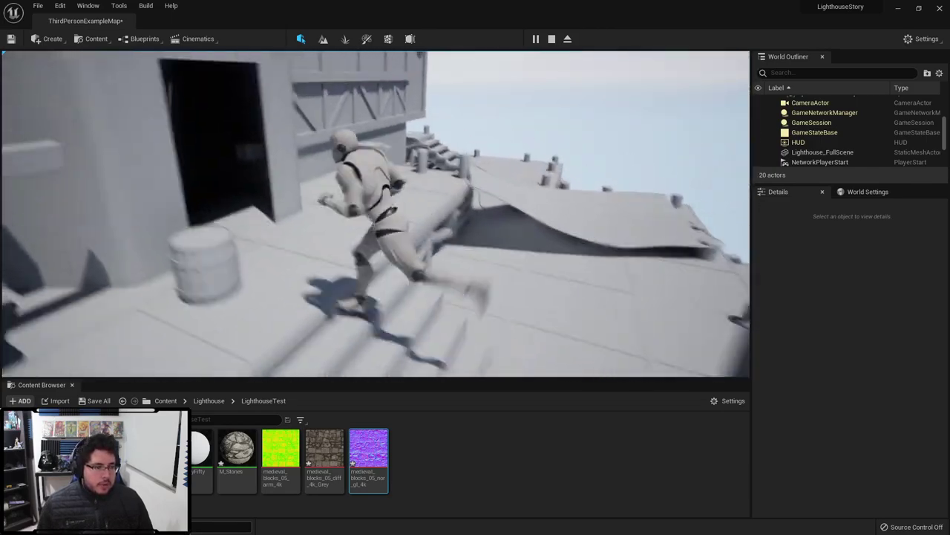
pyautogui.press('d')
pyautogui.press('space')
pyautogui.press('d')
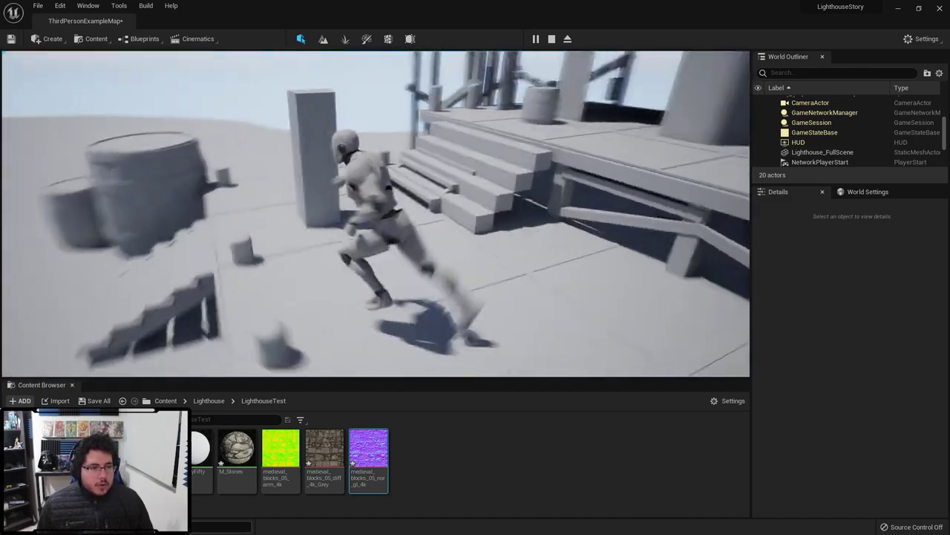
pyautogui.press('s')
pyautogui.press('d')
pyautogui.press('s')
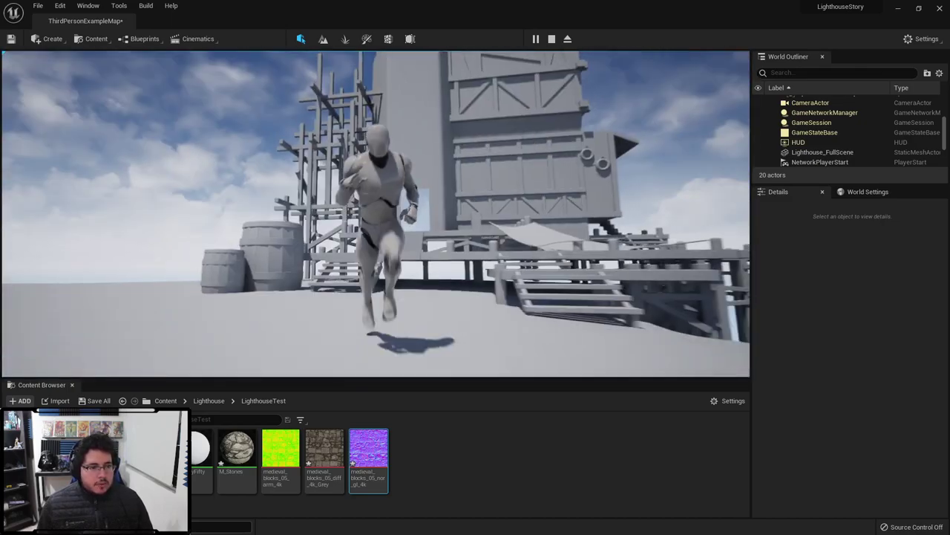
pyautogui.press('a')
pyautogui.press('w')
pyautogui.press('a')
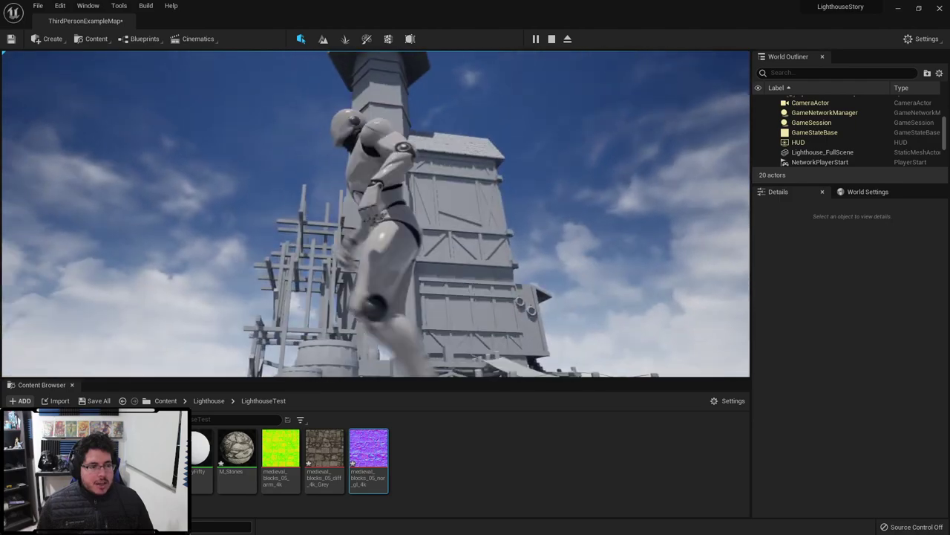
# Step: Run the character around the barrels and along the lower wooden platform and stairs to inspect the untextured surfaces up close
pyautogui.press('w')
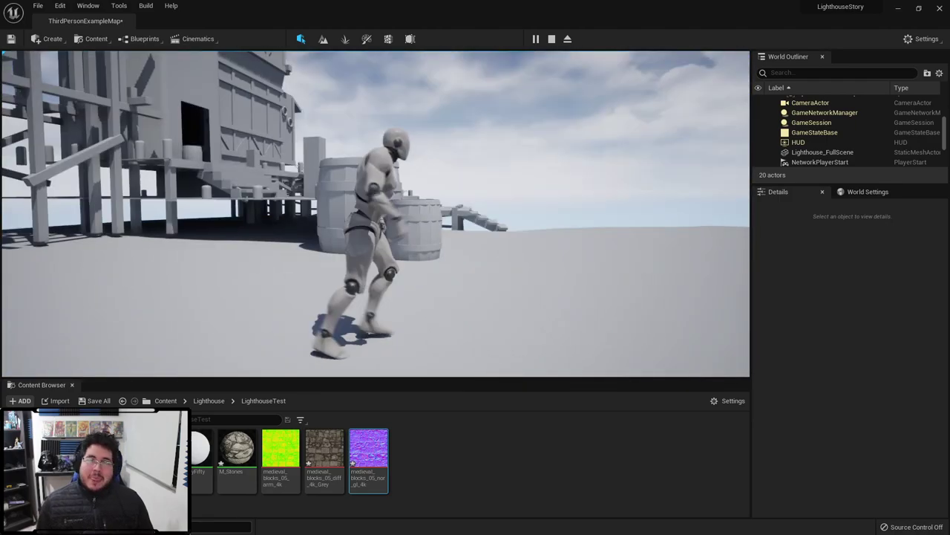
pyautogui.press('w')
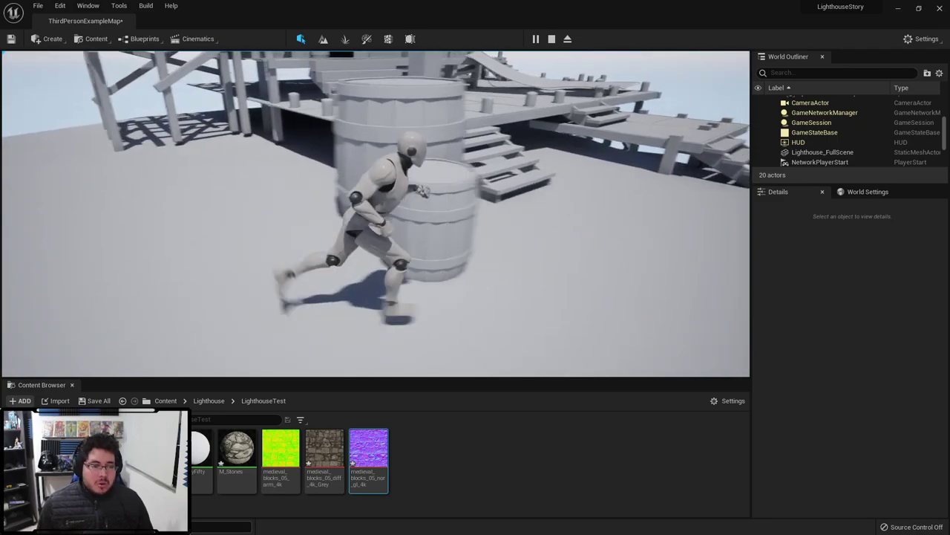
pyautogui.press('w')
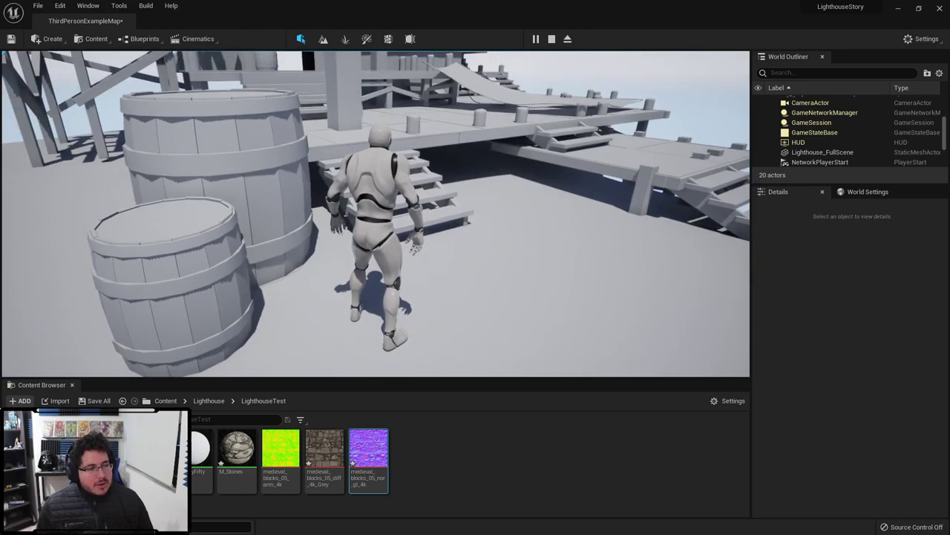
pyautogui.press('w')
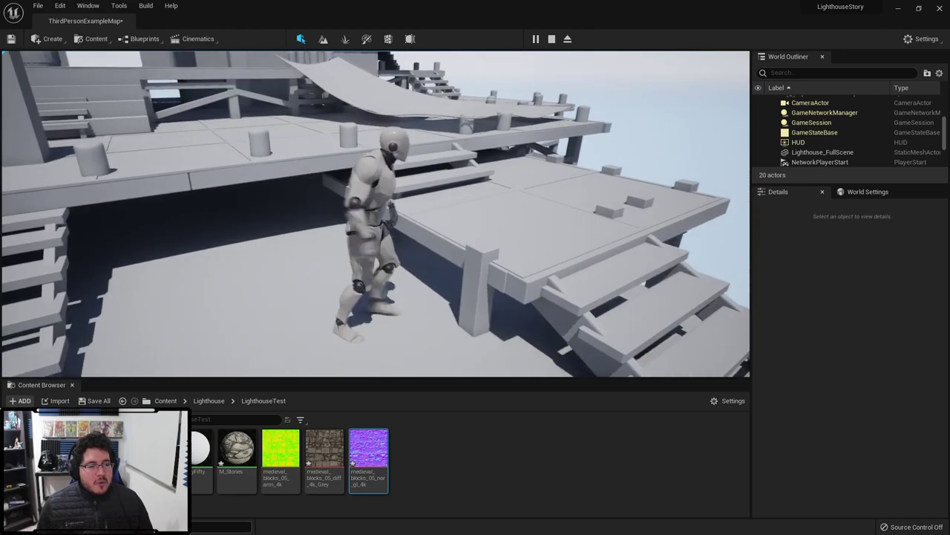
pyautogui.press('d')
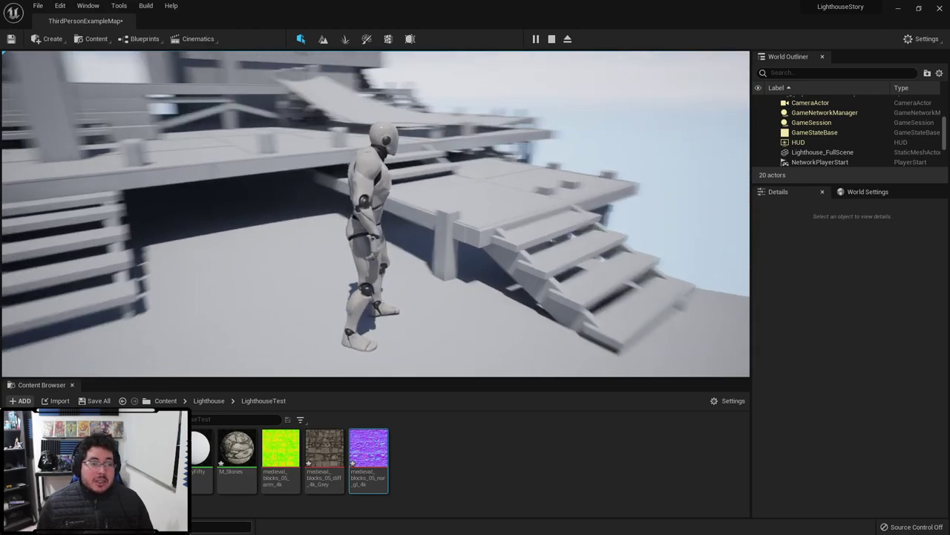
pyautogui.press('s')
pyautogui.press('w')
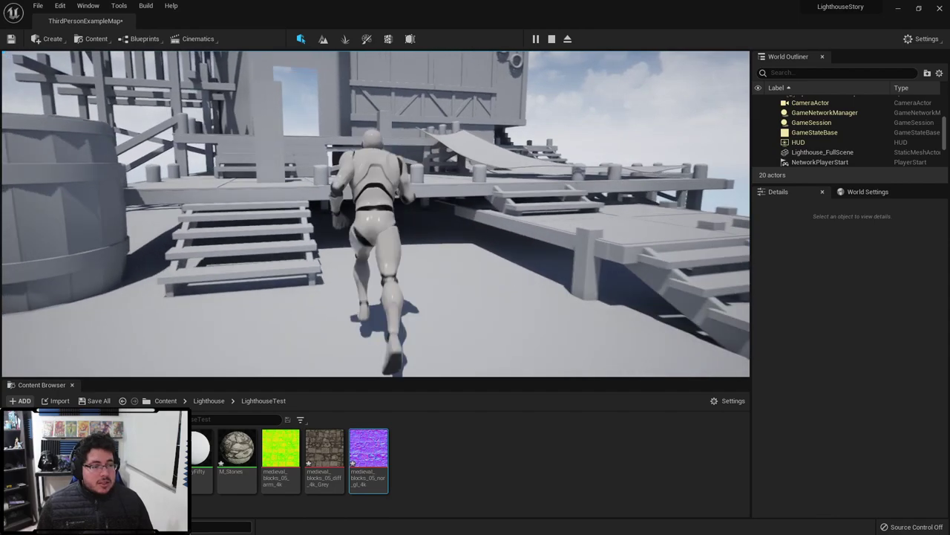
pyautogui.press('s')
pyautogui.press('d')
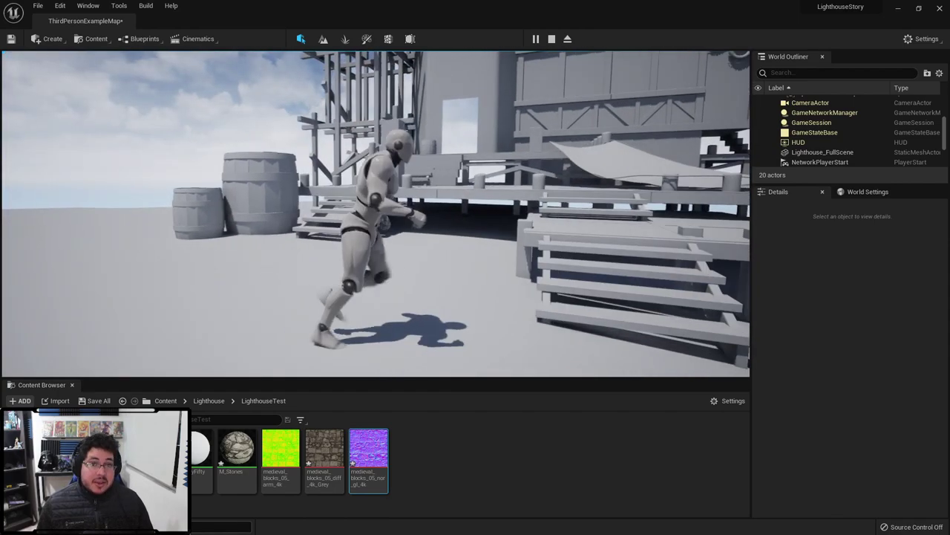
# Step: Switch from the running level to the File Explorer window
pyautogui.hotkey('alt', 'Tab')
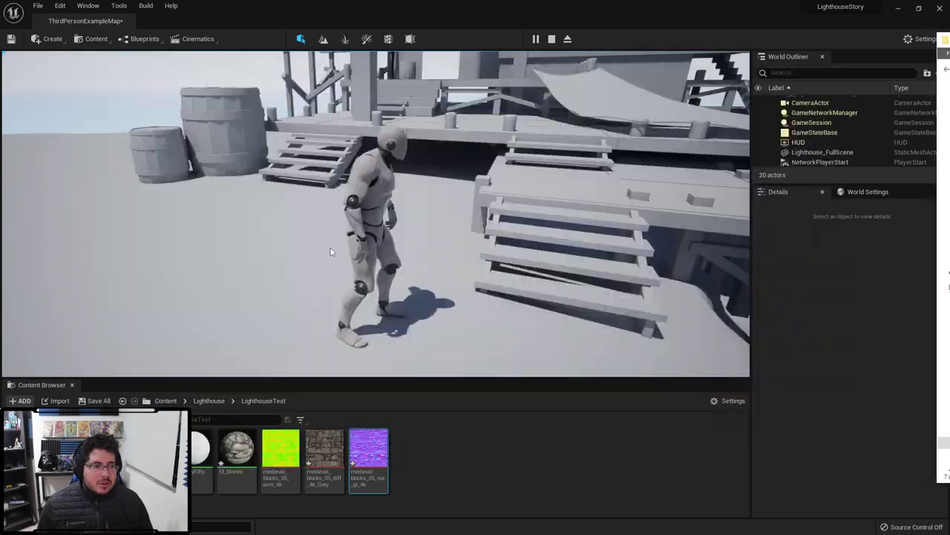